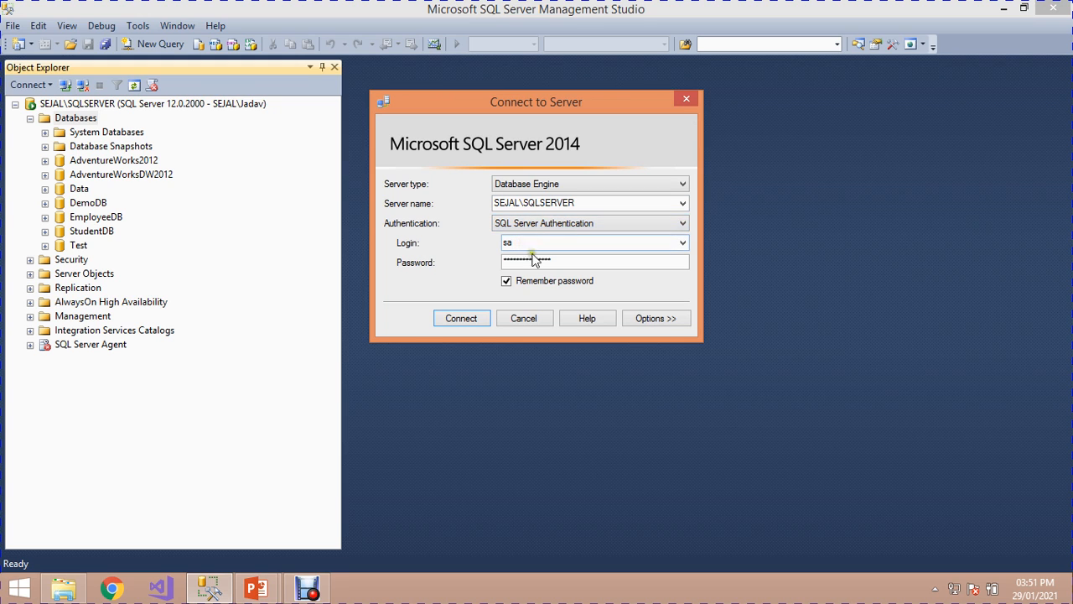
# Connect to the SQL Server database engine using Windows Authentication.
pyautogui.click(525, 224)
pyautogui.click(525, 238)
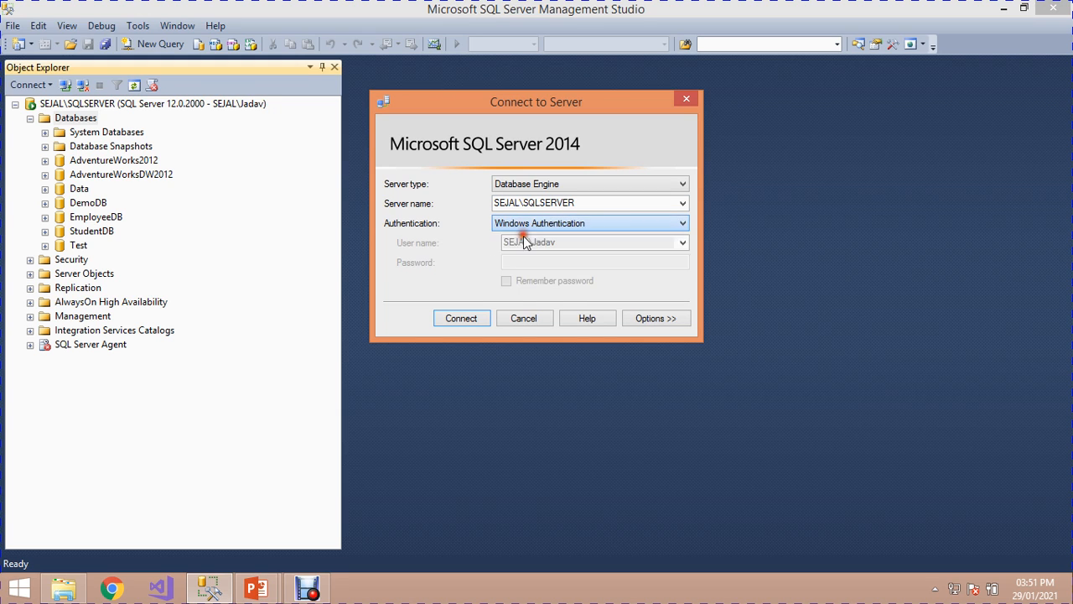
pyautogui.click(474, 315)
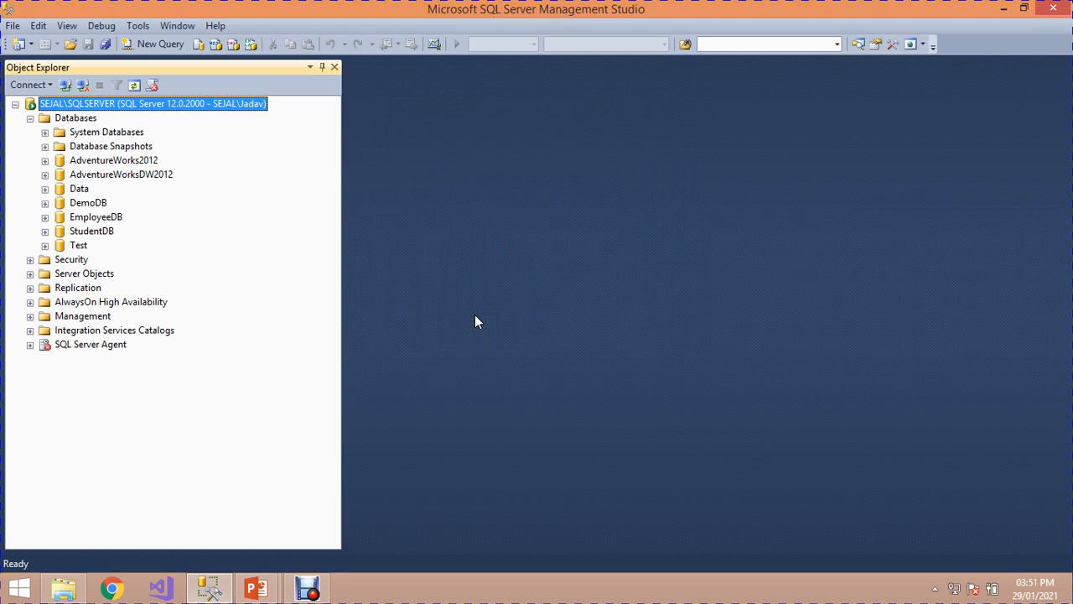
# Create a new database named Import_Export_DB on the connected server.
pyautogui.click(84, 120)
pyautogui.rightClick(86, 120)
pyautogui.click(118, 129)
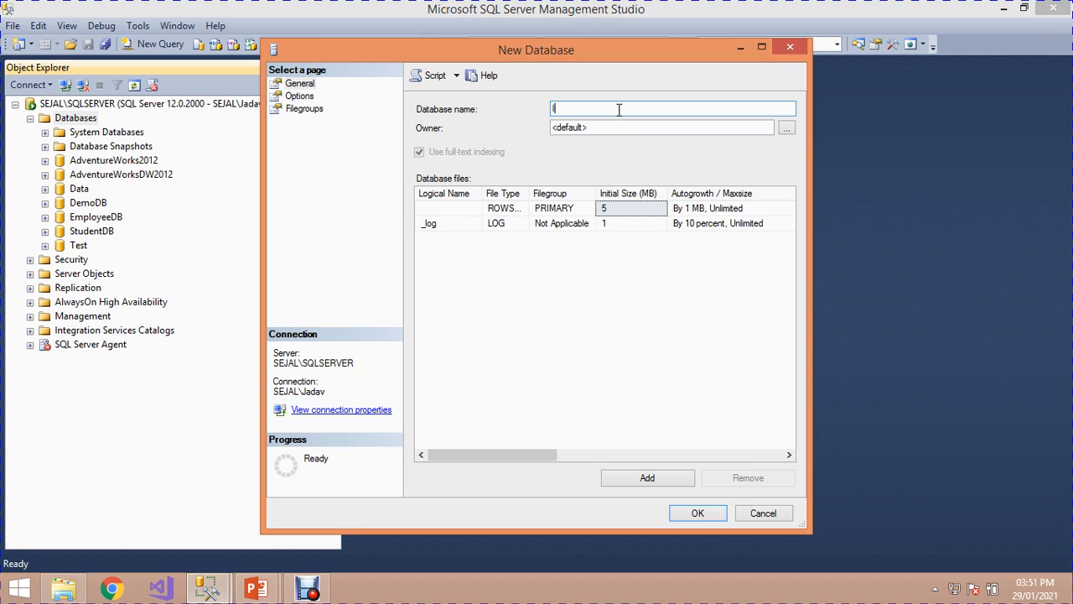
pyautogui.write('Import_Export_DB')
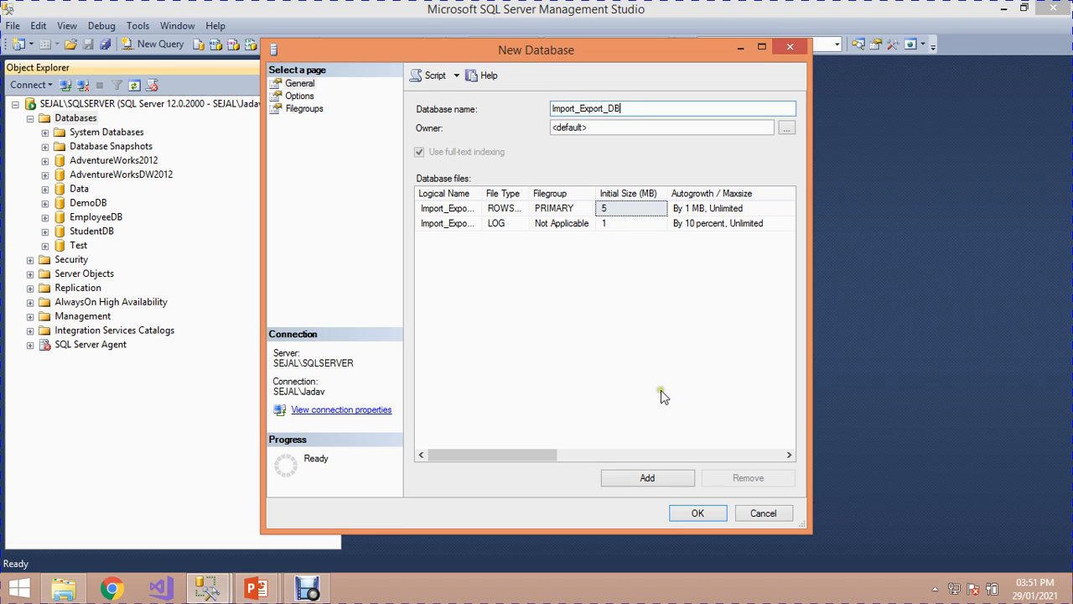
pyautogui.click(687, 513)
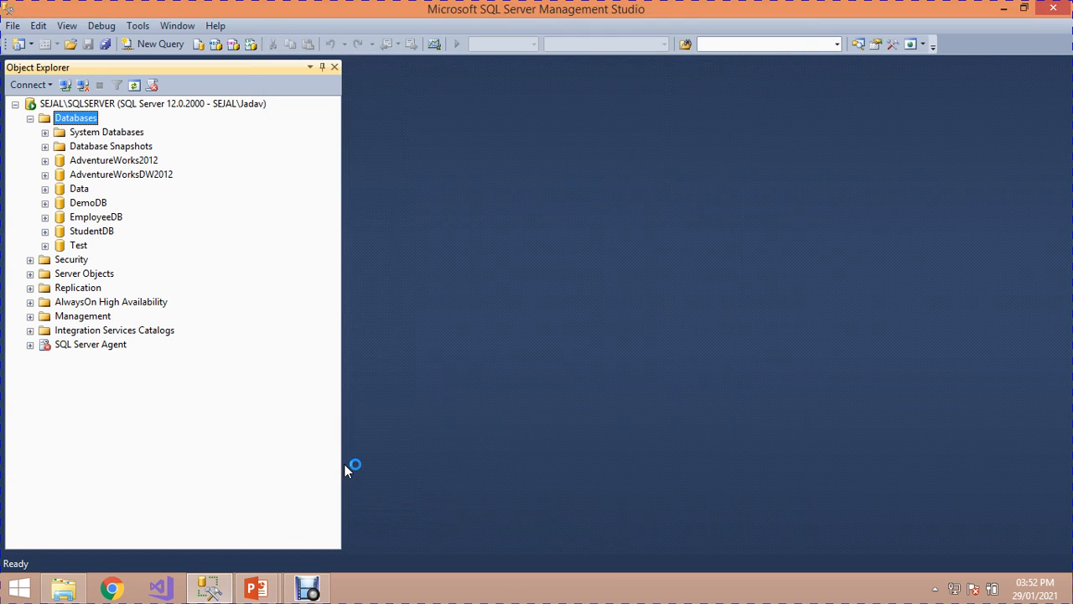
# Expand the Import_Export_DB database and its Tables folder to check which tables it contains.
pyautogui.click(87, 259)
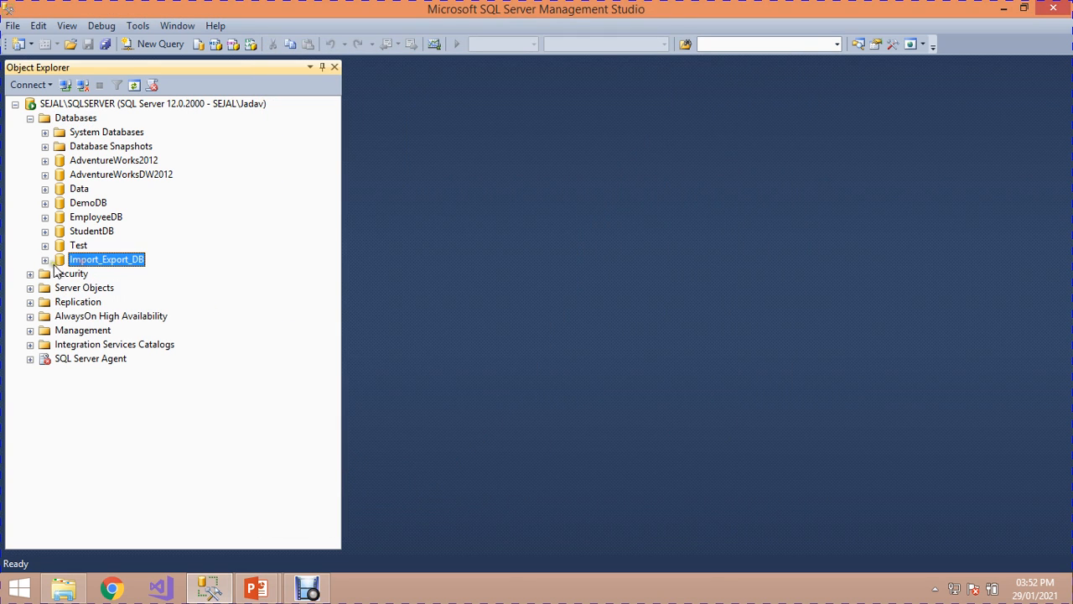
pyautogui.click(44, 260)
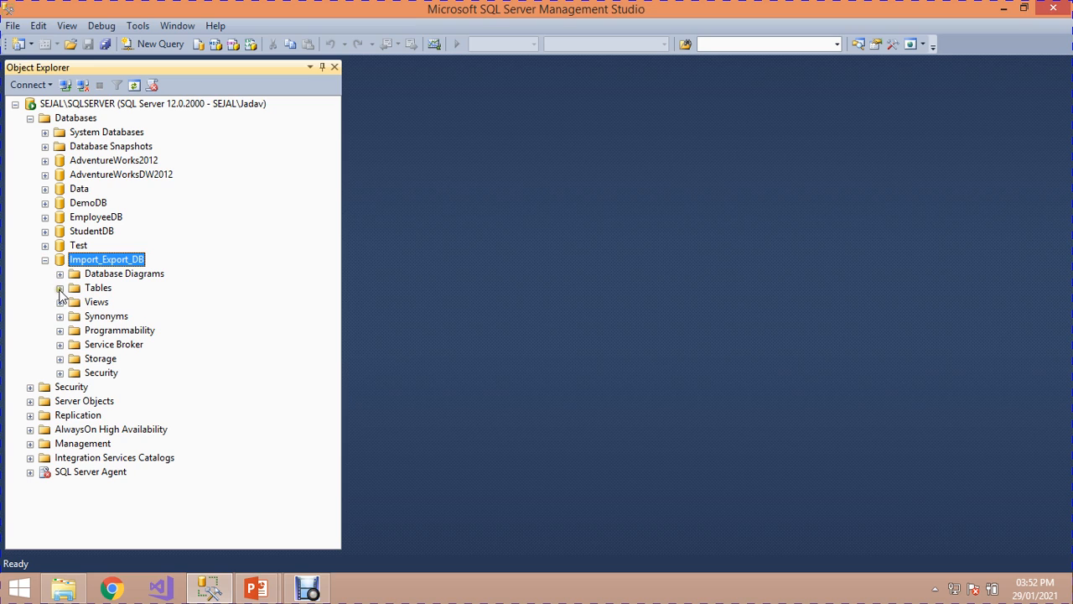
pyautogui.click(59, 289)
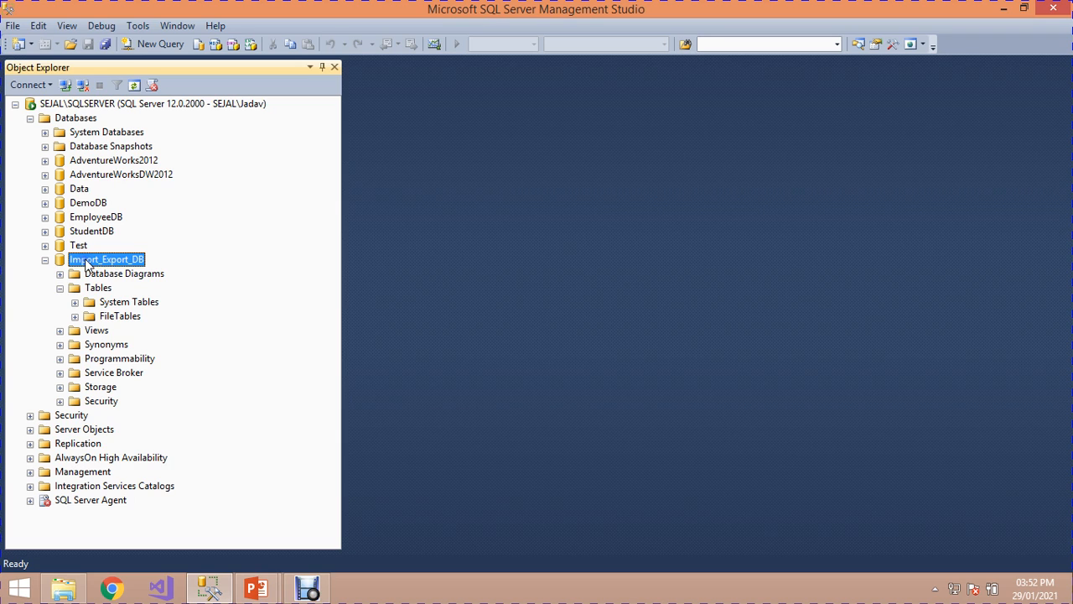
# Launch the Import Data wizard for Import_Export_DB and proceed past its welcome page to the data source choice.
pyautogui.rightClick(86, 262)
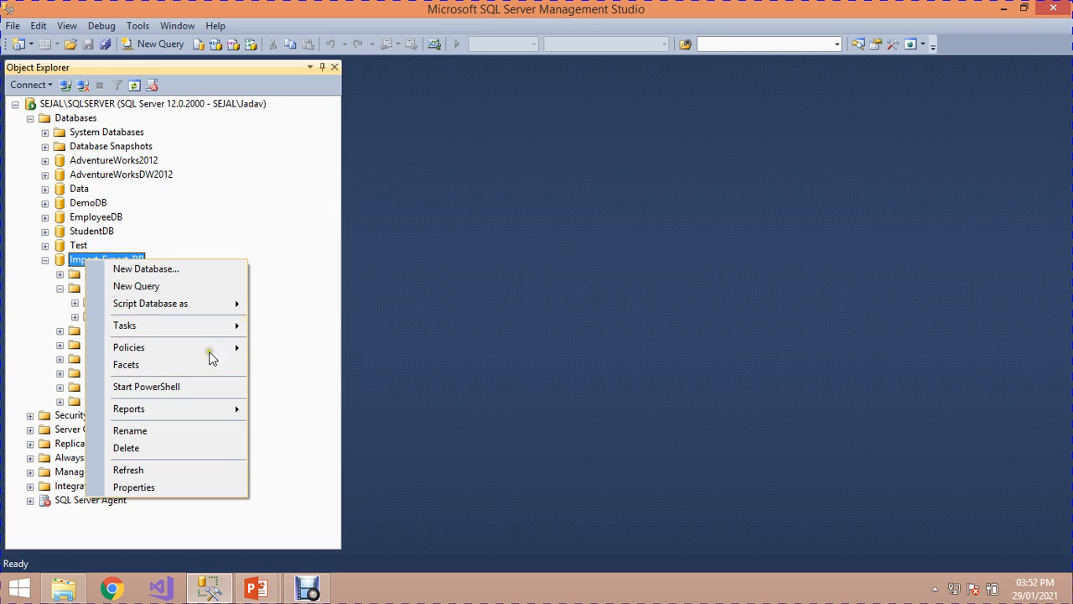
pyautogui.click(157, 327)
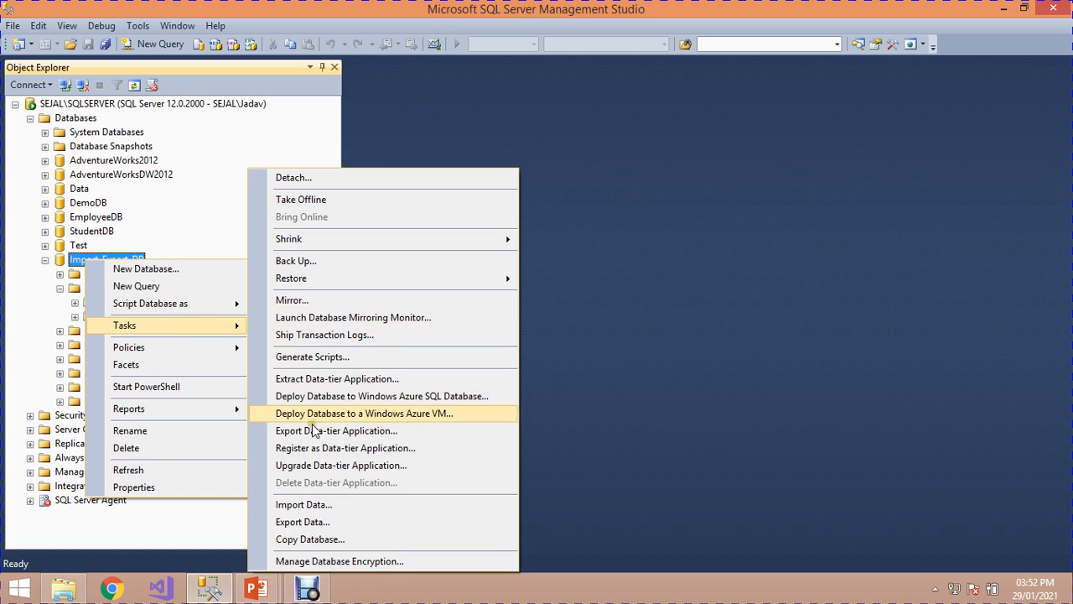
pyautogui.click(279, 508)
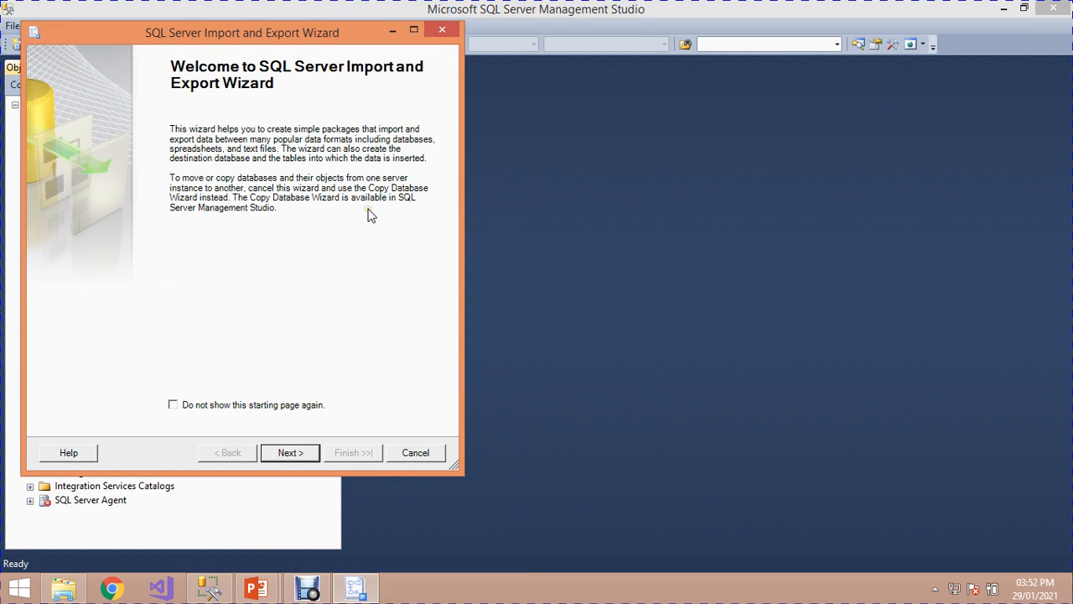
pyautogui.moveTo(336, 35); pyautogui.dragTo(540, 43)
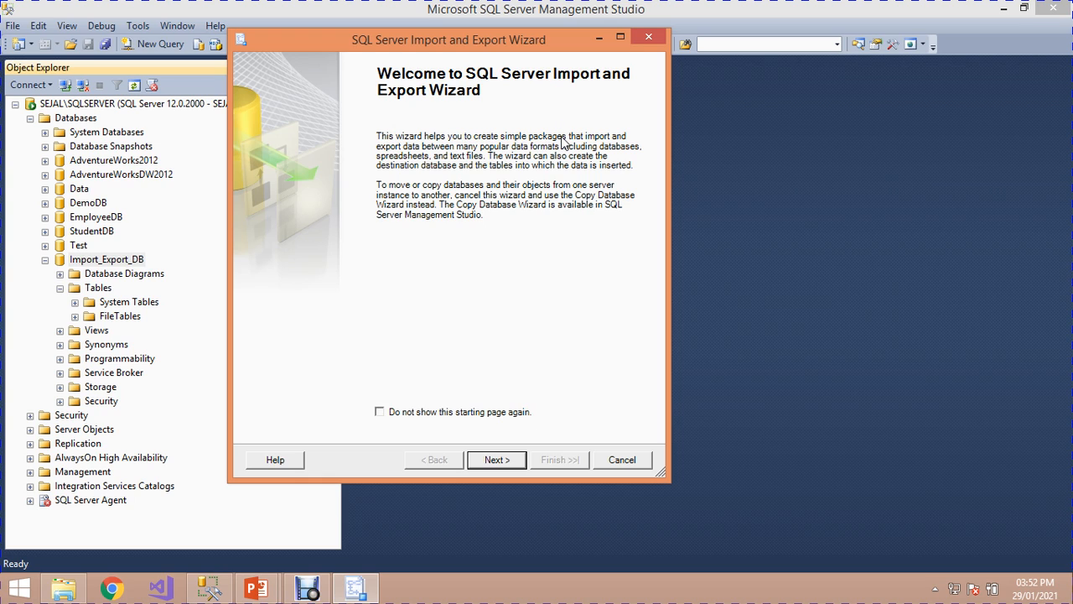
pyautogui.click(495, 460)
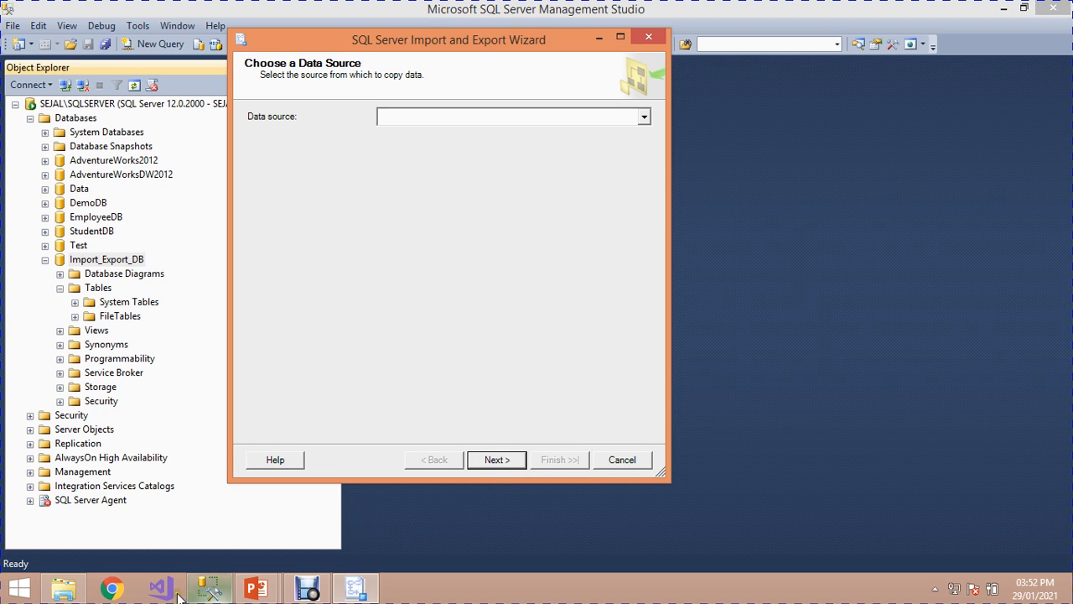
# Open the TestData_1 CSV file from the samples folder, examine its header row and data rows, and close it.
pyautogui.click(64, 588)
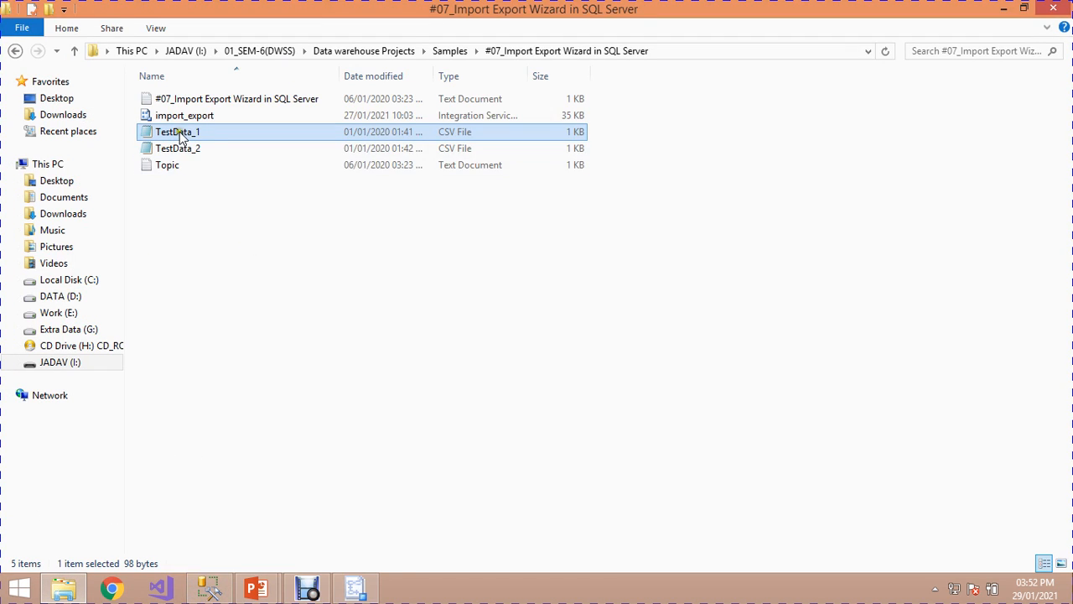
pyautogui.doubleClick(179, 131)
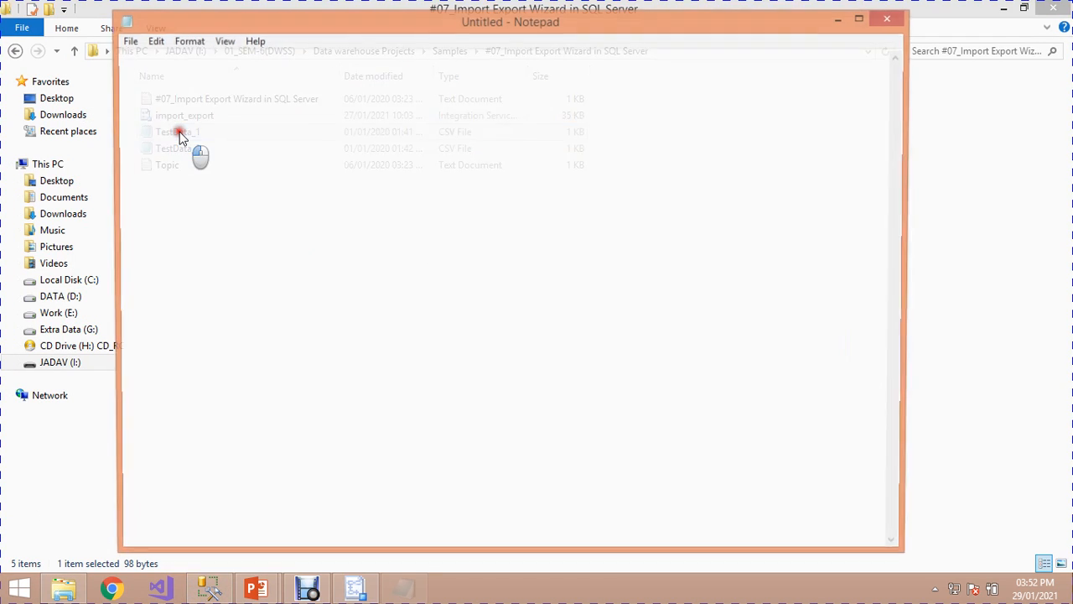
pyautogui.doubleClick(459, 23)
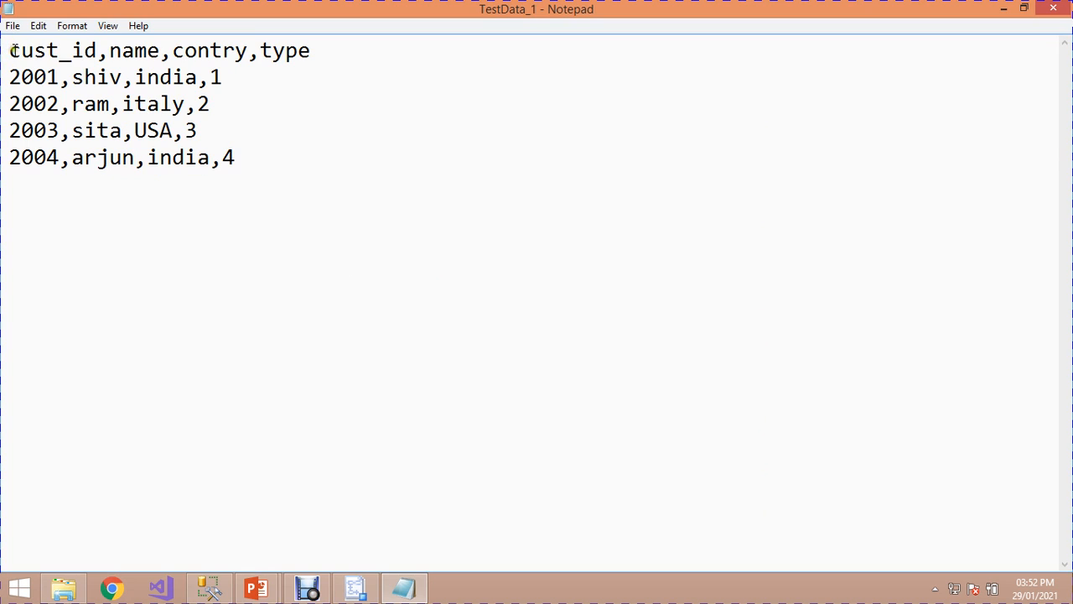
pyautogui.moveTo(9, 50); pyautogui.dragTo(326, 51)
pyautogui.click(326, 50)
pyautogui.click(10, 78)
pyautogui.moveTo(38, 77); pyautogui.dragTo(263, 152)
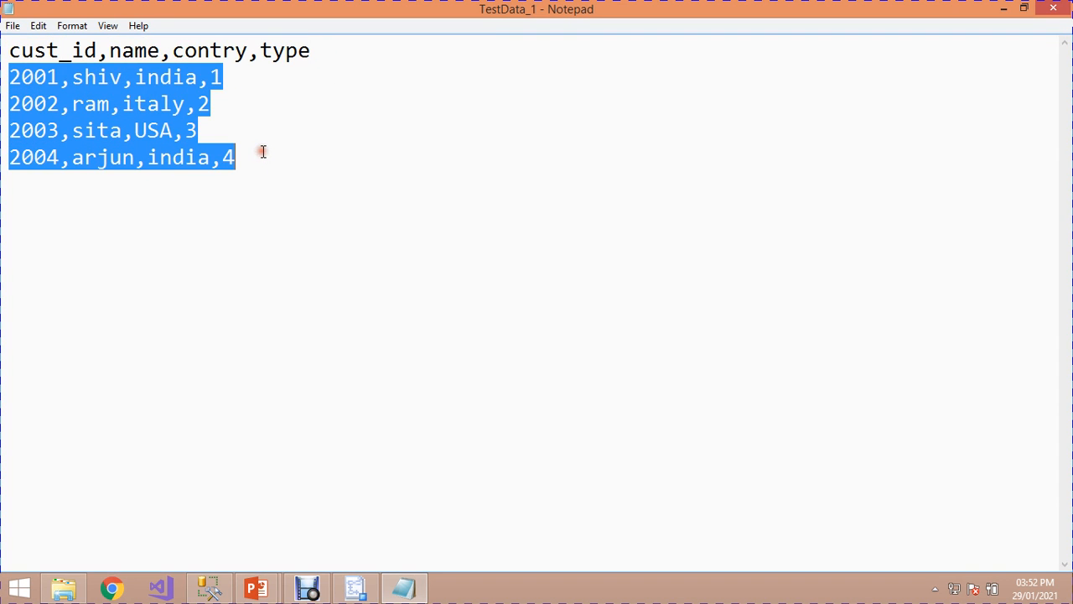
pyautogui.click(1055, 10)
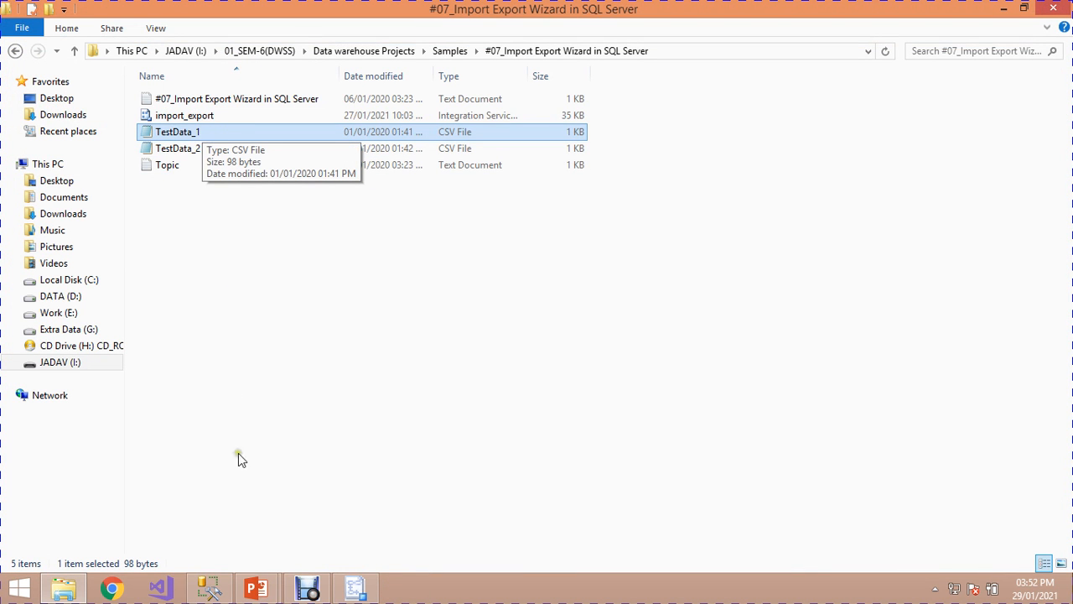
# Return to the import wizard and set the data source to Flat File Source.
pyautogui.click(355, 588)
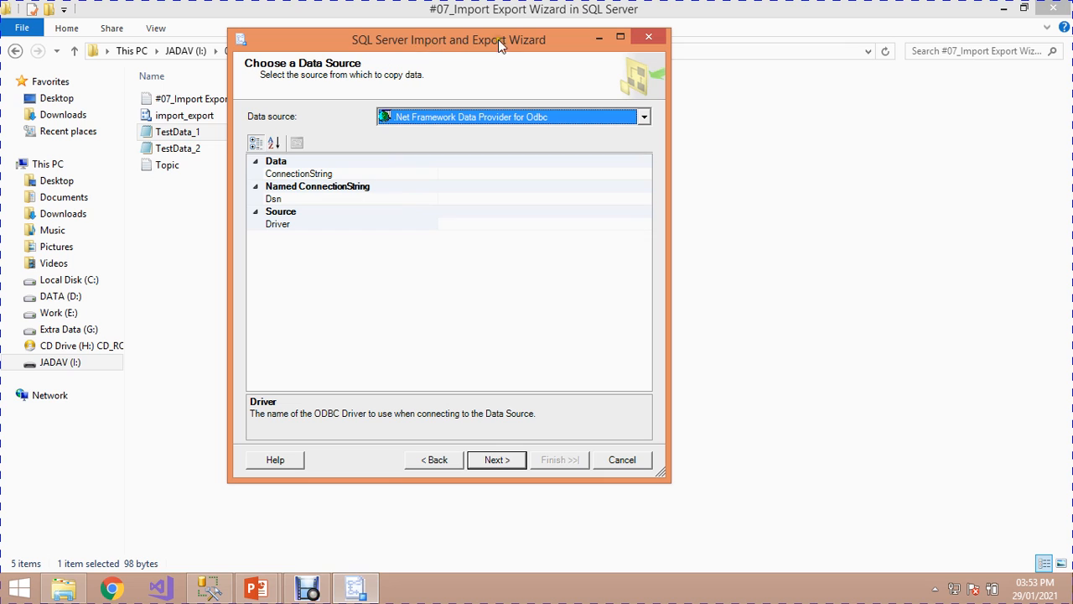
pyautogui.click(557, 118)
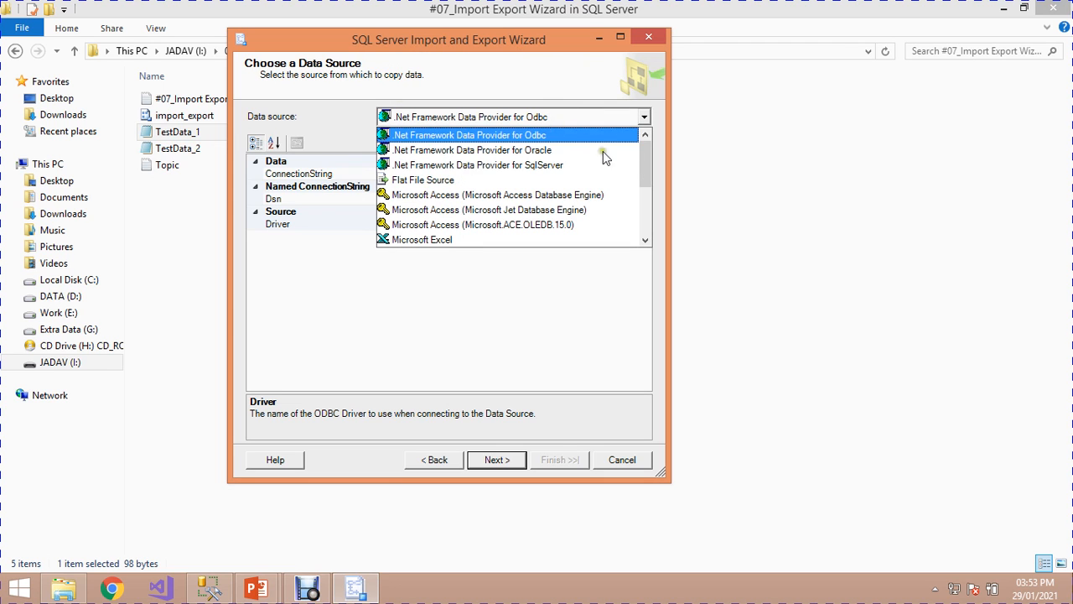
pyautogui.click(404, 181)
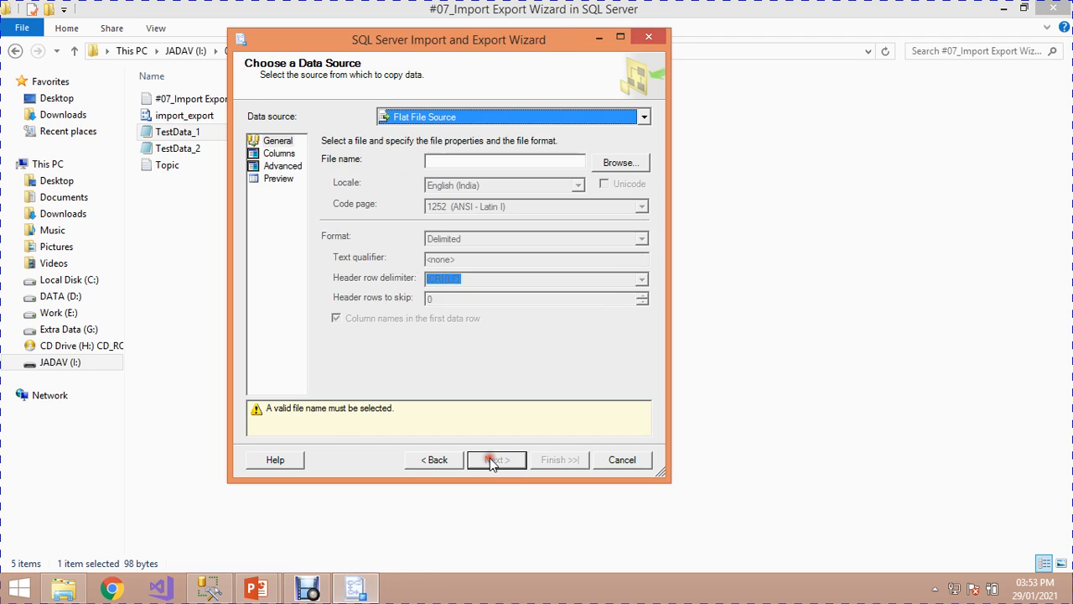
# Choose the TestData_1 CSV as the source file, showing all file types to find it, and preview its rows.
pyautogui.click(621, 164)
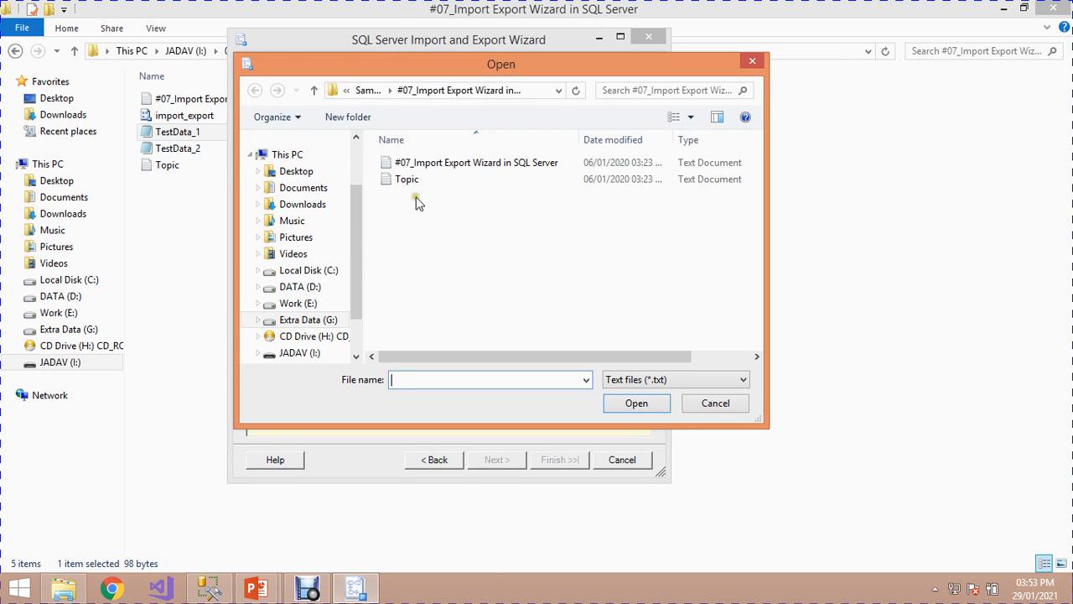
pyautogui.click(651, 379)
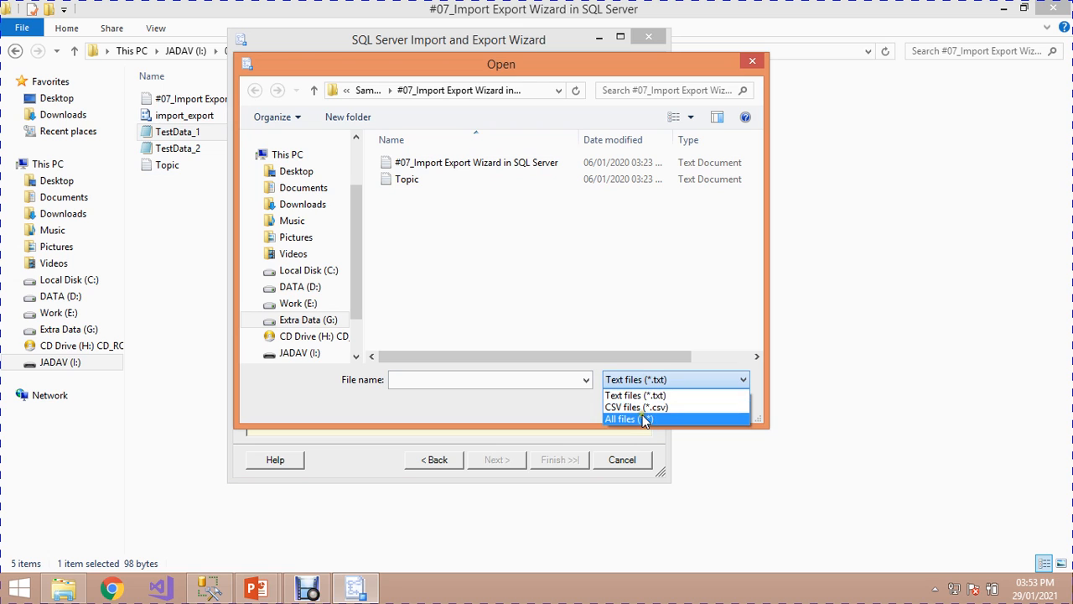
pyautogui.click(642, 419)
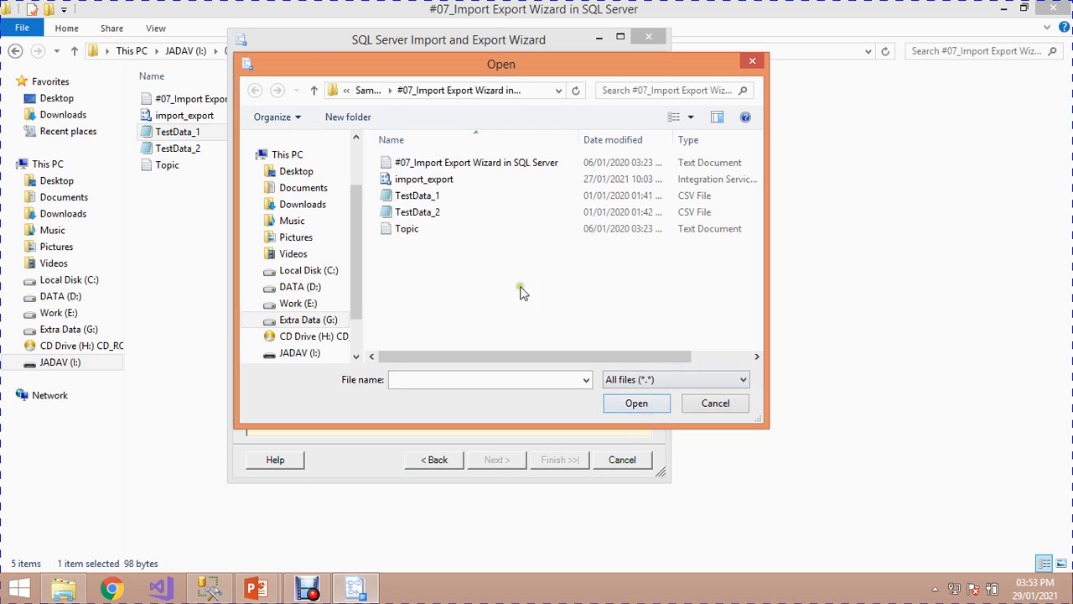
pyautogui.click(415, 199)
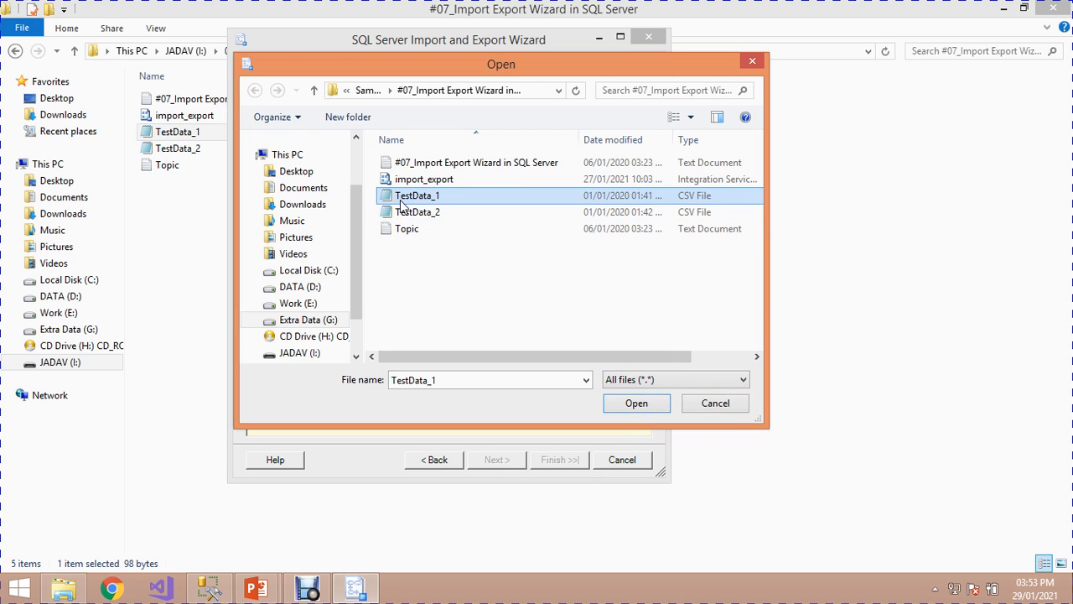
pyautogui.click(630, 403)
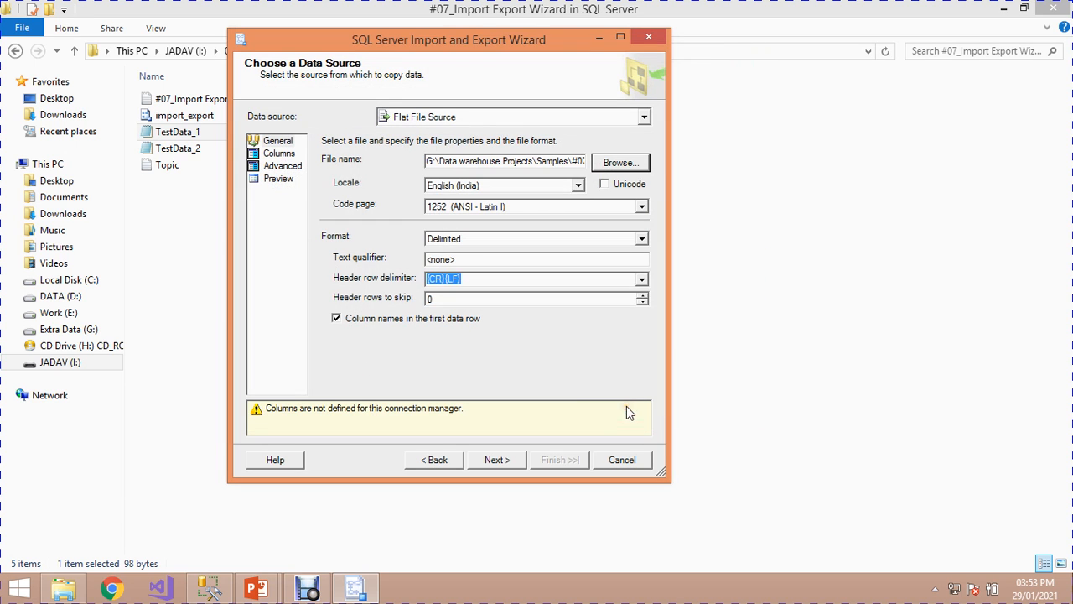
pyautogui.click(278, 179)
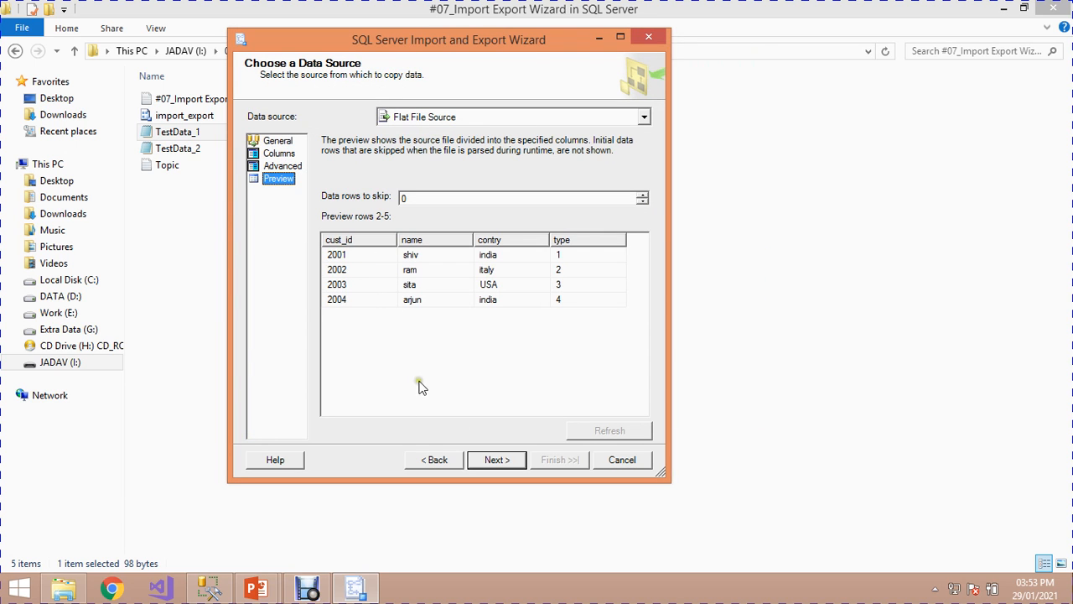
# Proceed to the destination page and set the destination to Microsoft OLE DB Provider for SQL Server.
pyautogui.click(488, 462)
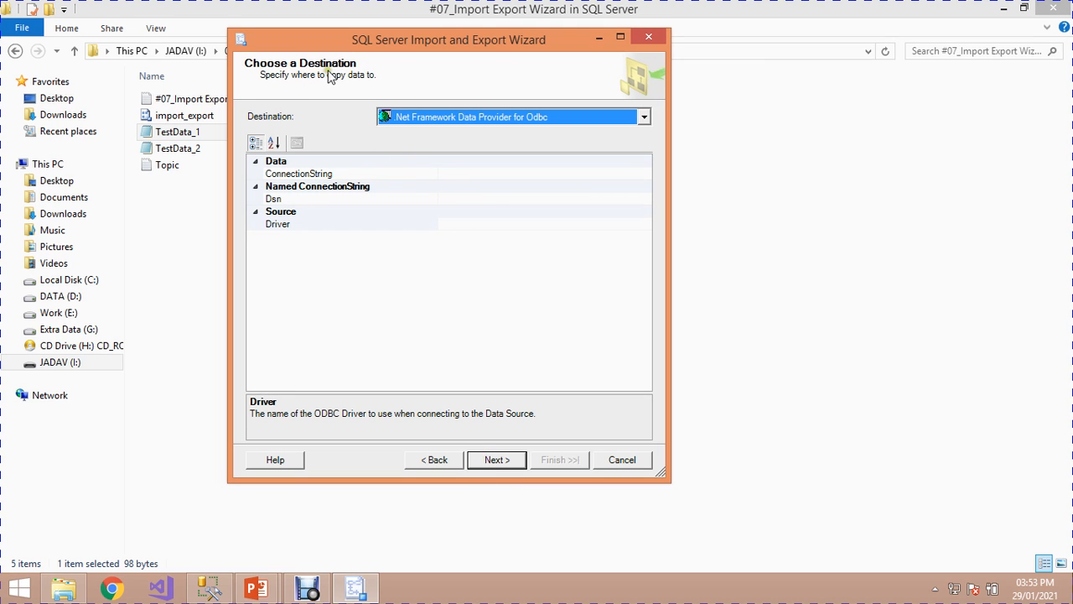
pyautogui.click(426, 118)
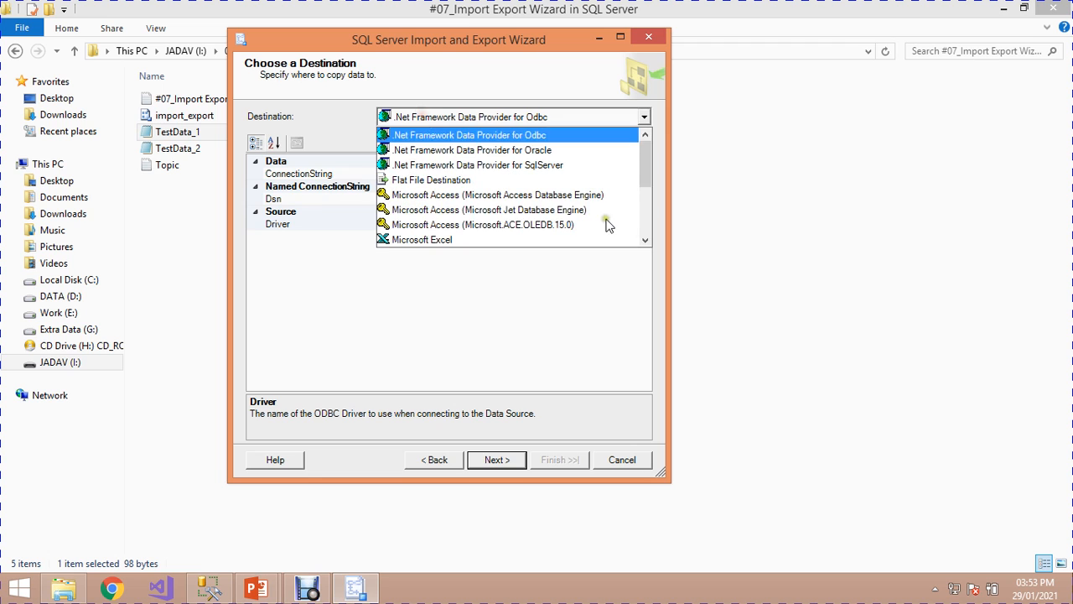
pyautogui.moveTo(642, 178); pyautogui.dragTo(641, 227)
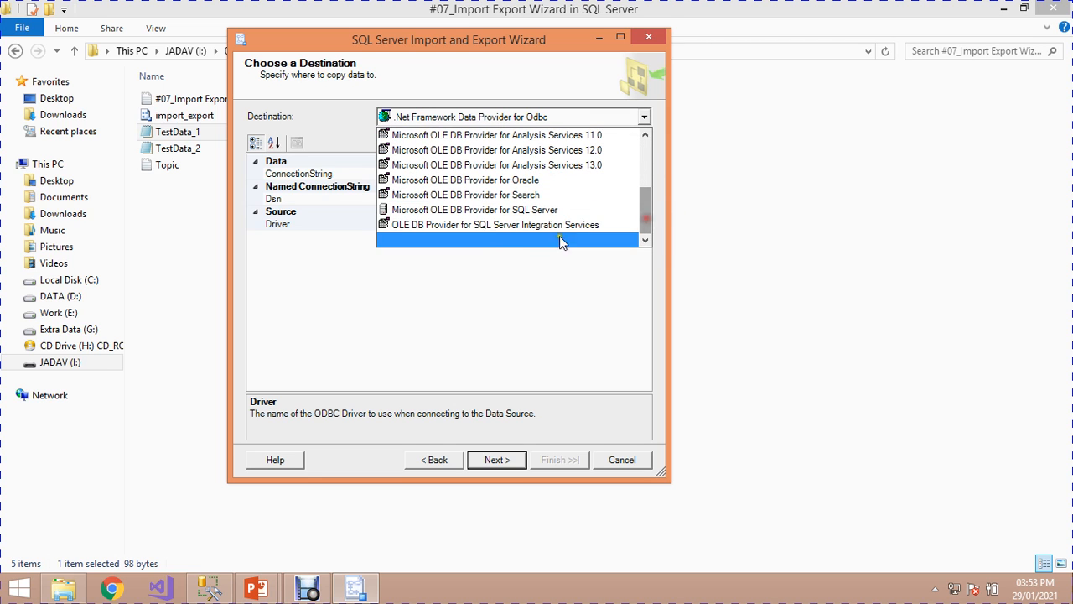
pyautogui.click(470, 214)
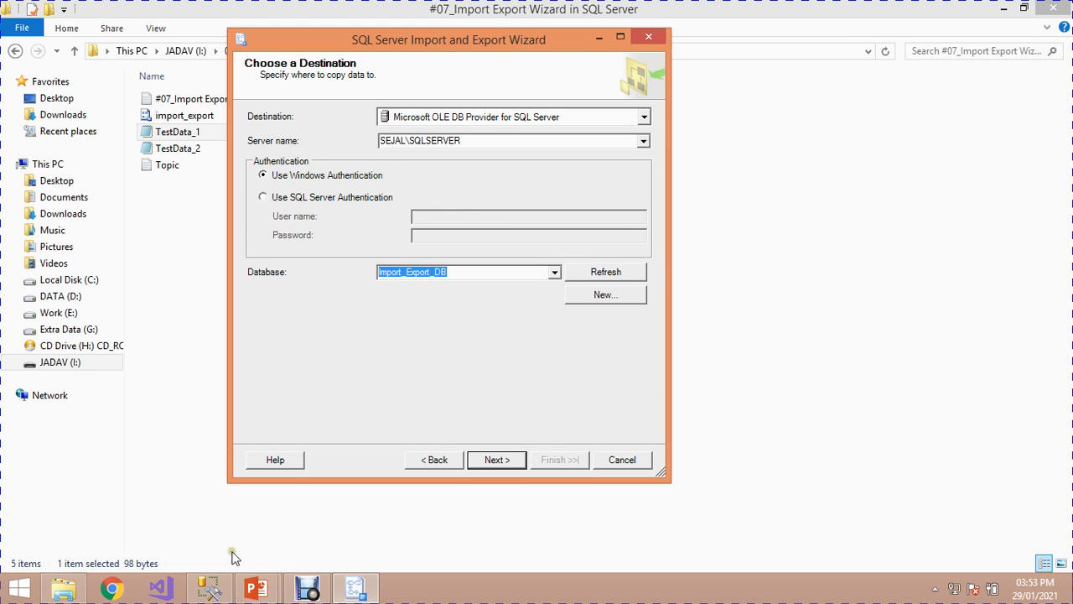
# Compare the wizard's destination server name with the connected server in Management Studio's Object Explorer.
pyautogui.click(223, 582)
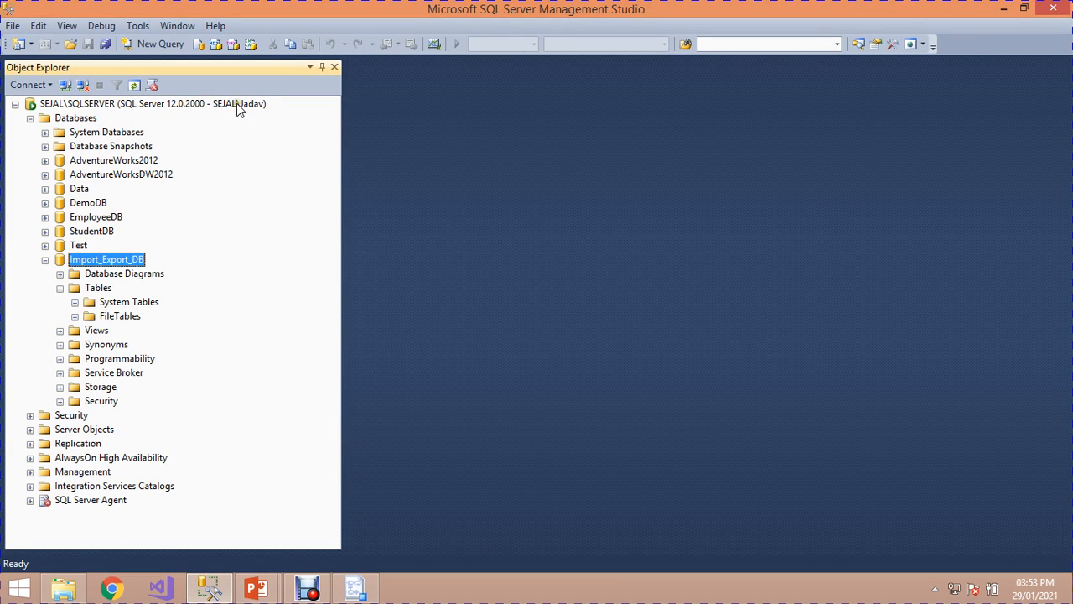
pyautogui.click(239, 104)
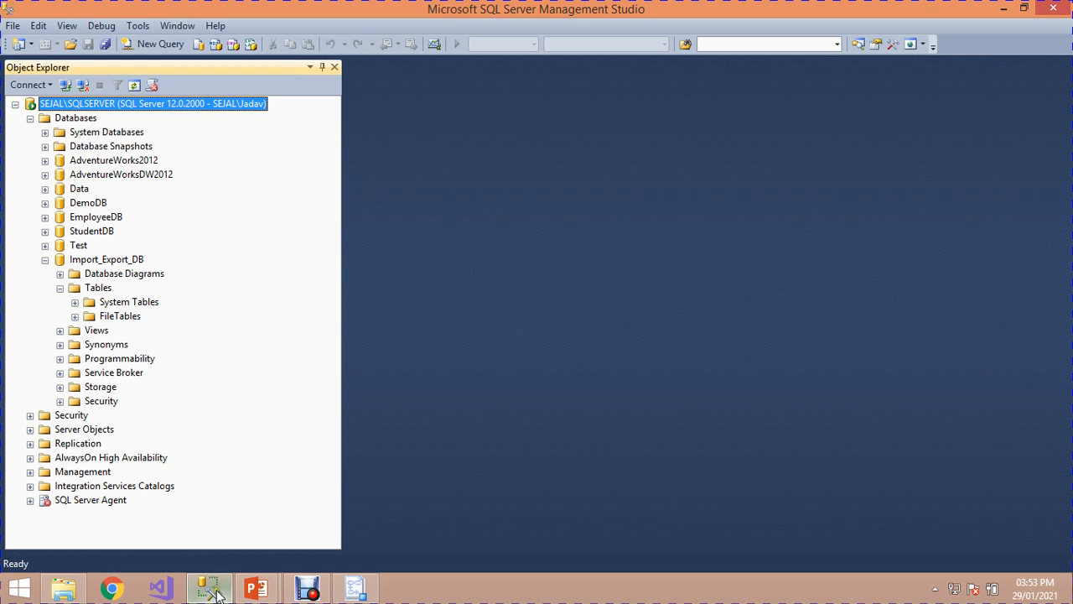
pyautogui.click(356, 585)
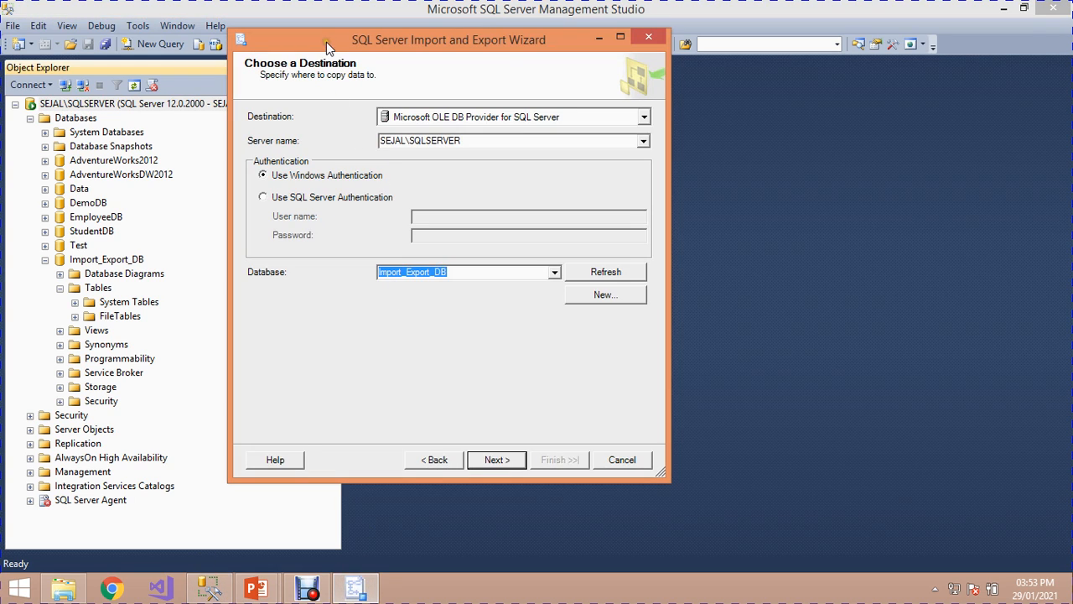
pyautogui.moveTo(327, 42); pyautogui.dragTo(383, 46)
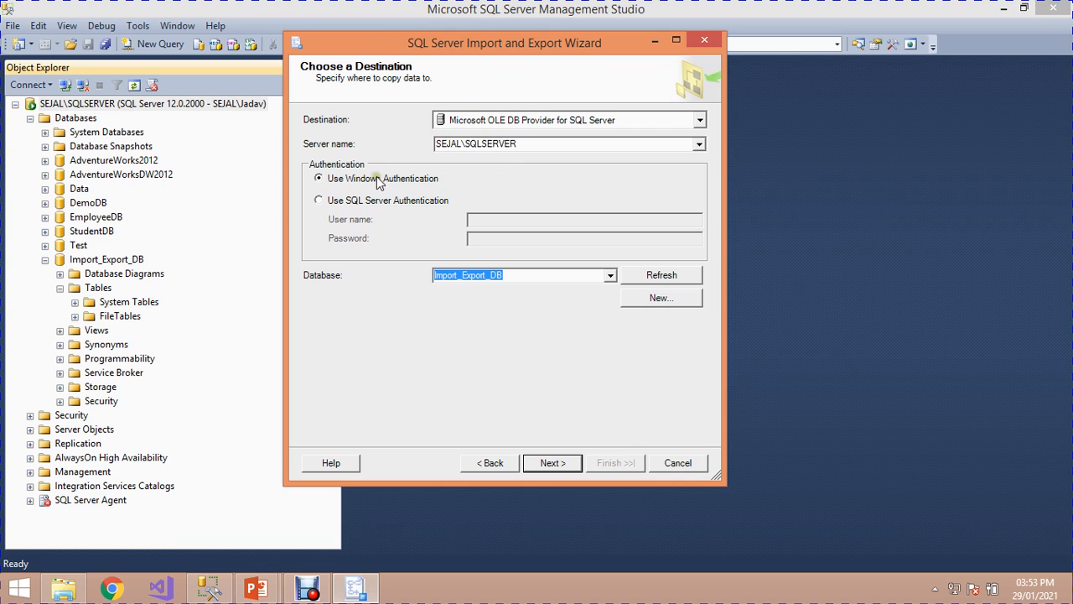
pyautogui.click(352, 201)
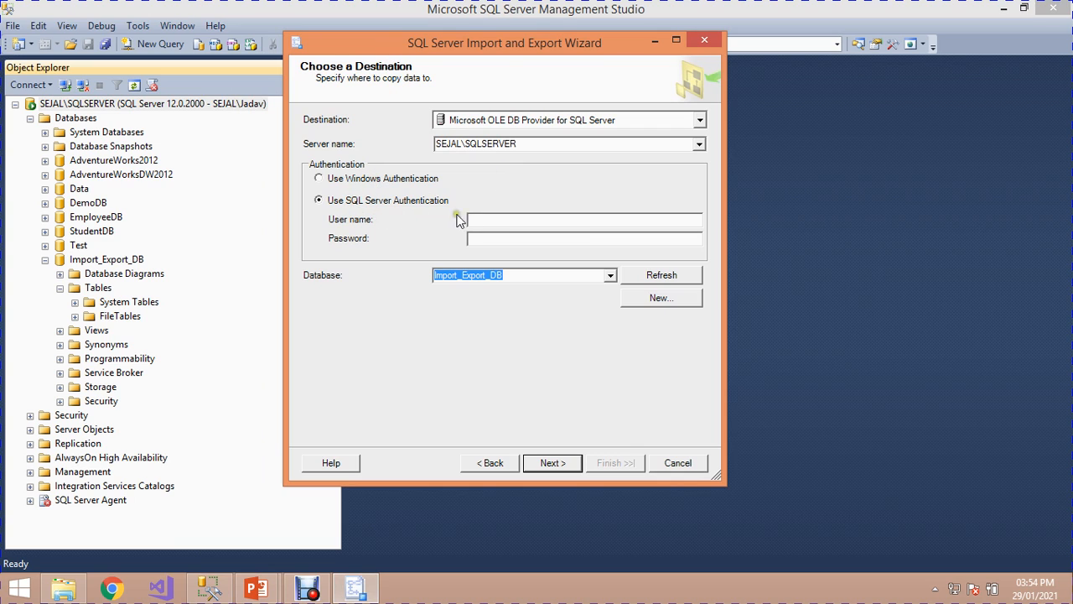
pyautogui.click(472, 237)
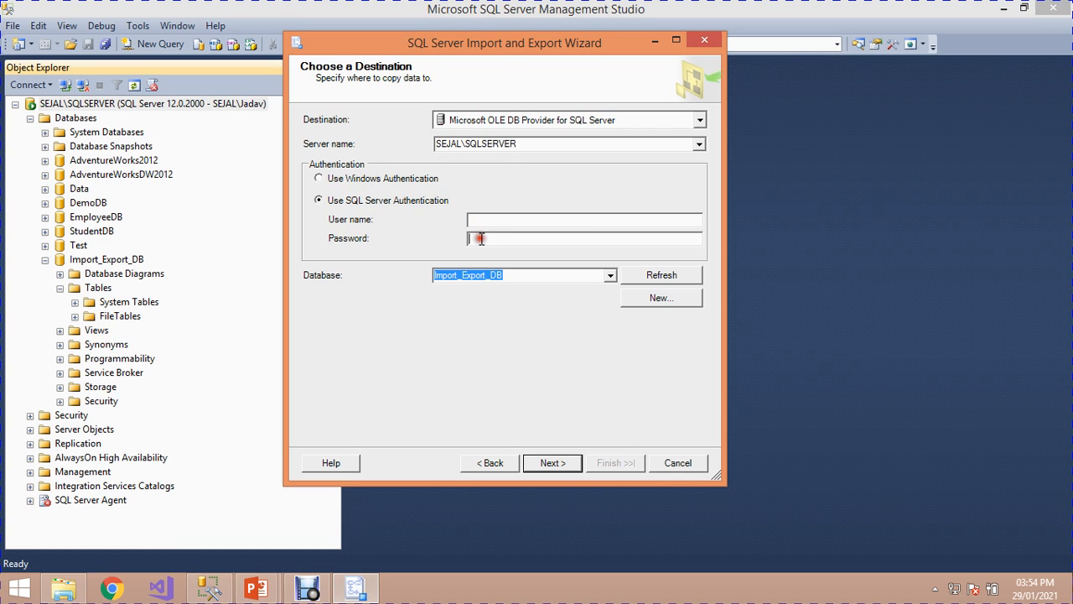
pyautogui.click(340, 180)
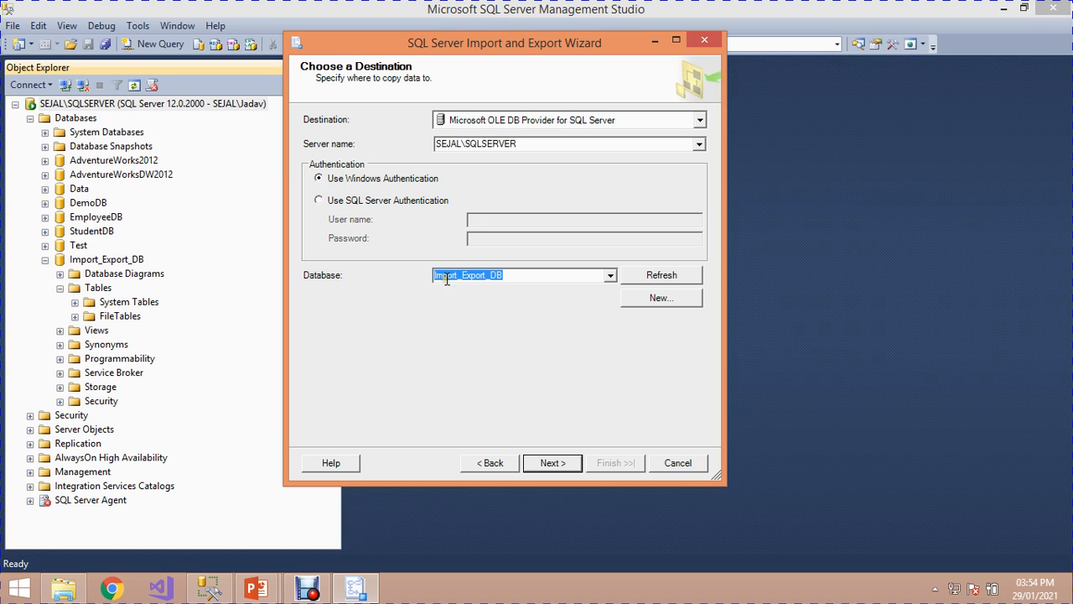
# Select Import_Export_DB as the destination database and proceed to the source tables and views page.
pyautogui.click(611, 275)
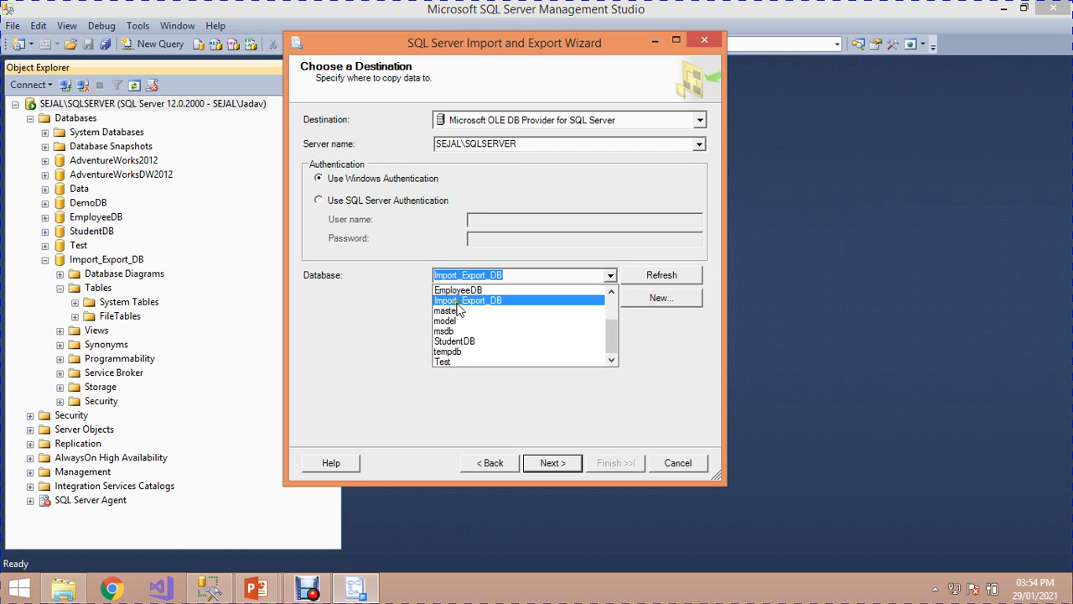
pyautogui.click(486, 301)
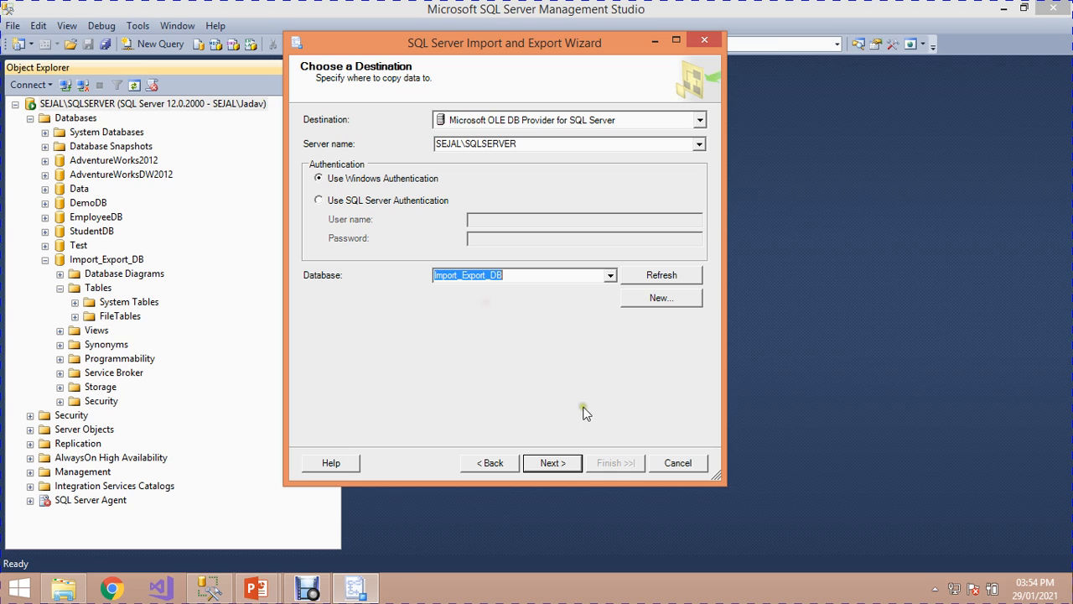
pyautogui.click(552, 464)
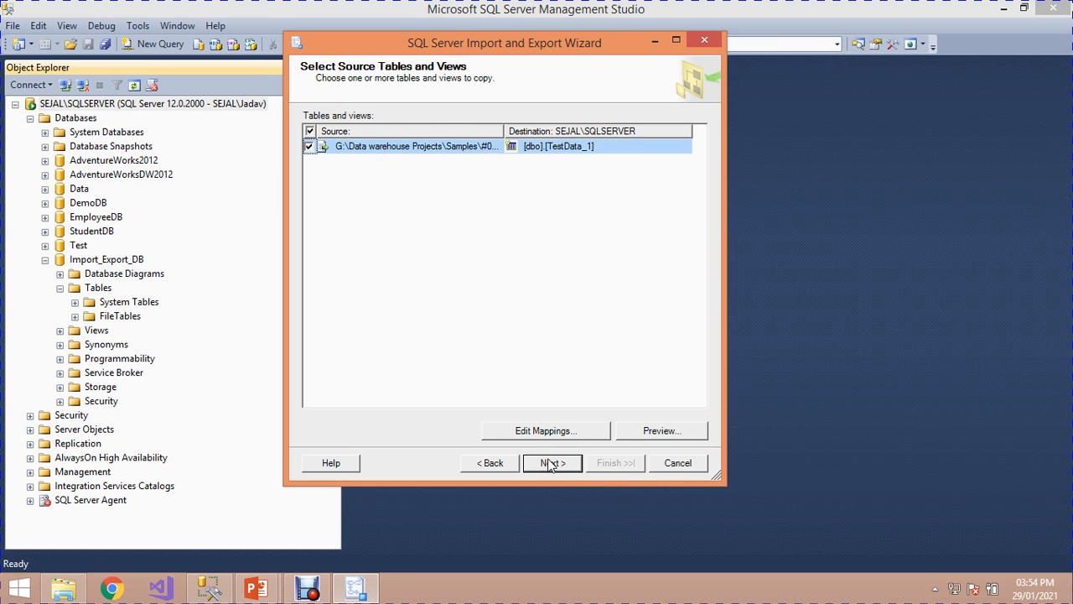
# Examine the source file and its destination table name, checking the Import_Export_DB database in Object Explorer.
pyautogui.click(352, 150)
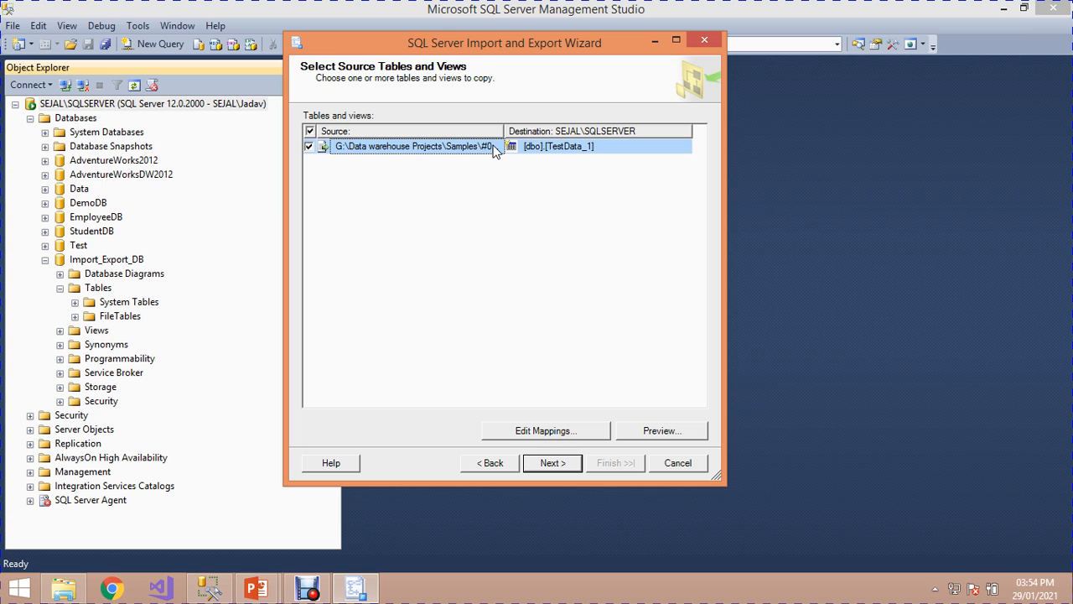
pyautogui.click(587, 147)
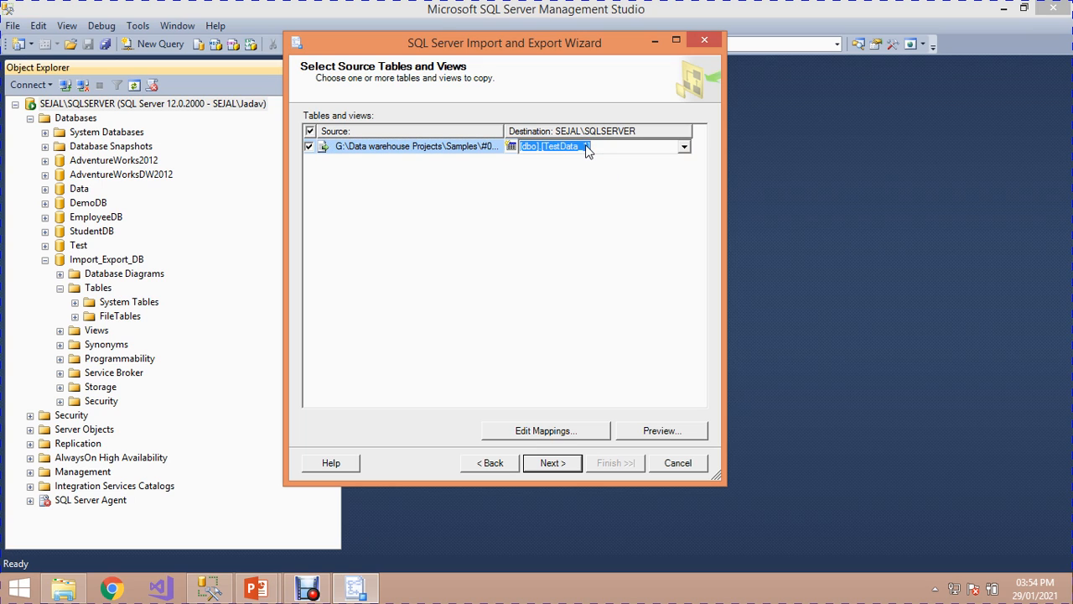
pyautogui.click(107, 260)
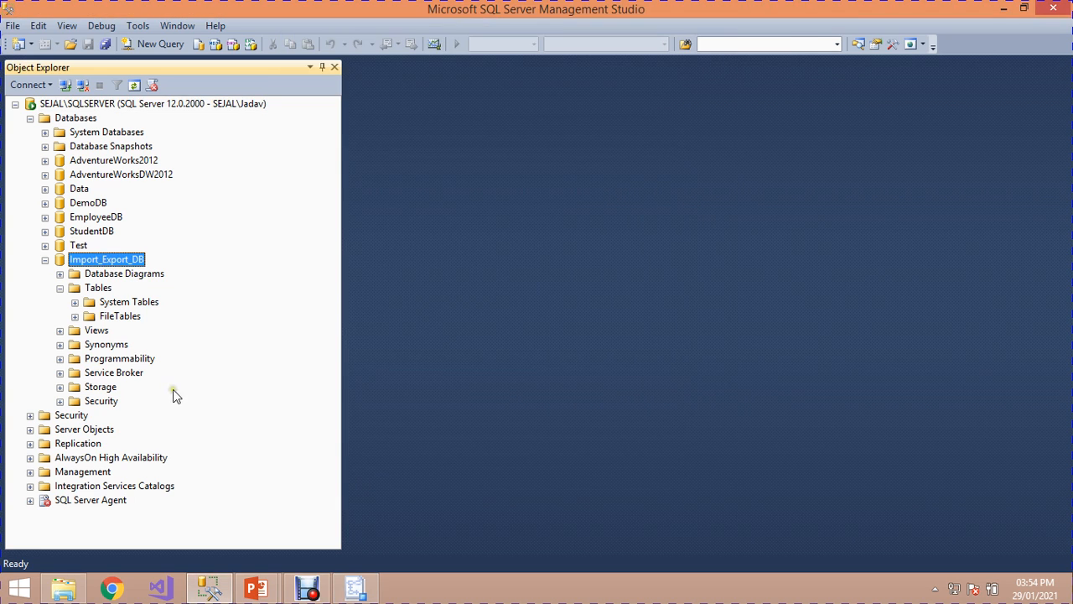
pyautogui.click(356, 589)
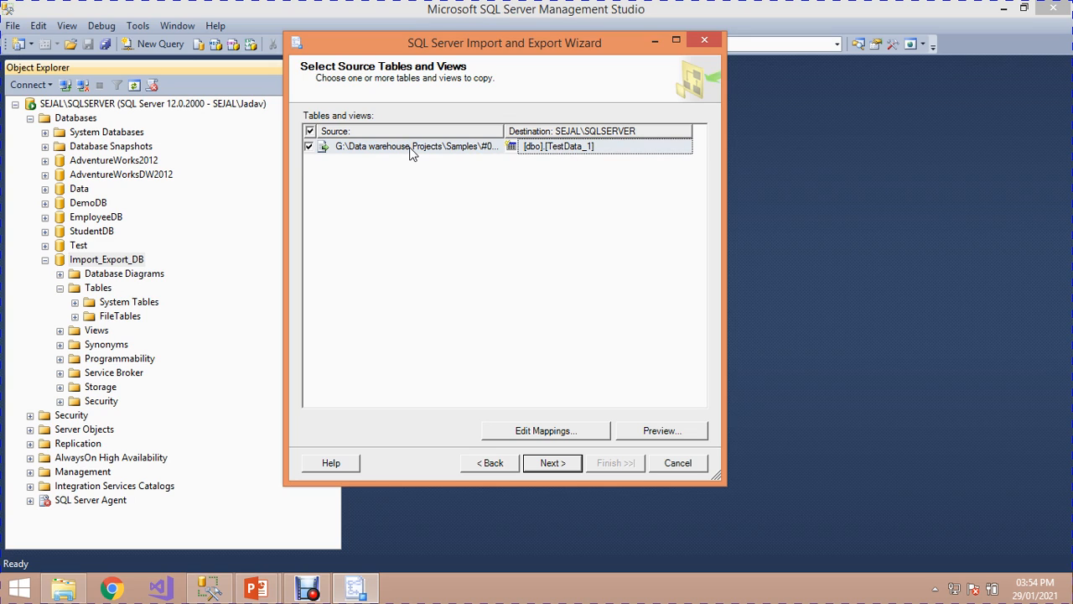
pyautogui.click(604, 151)
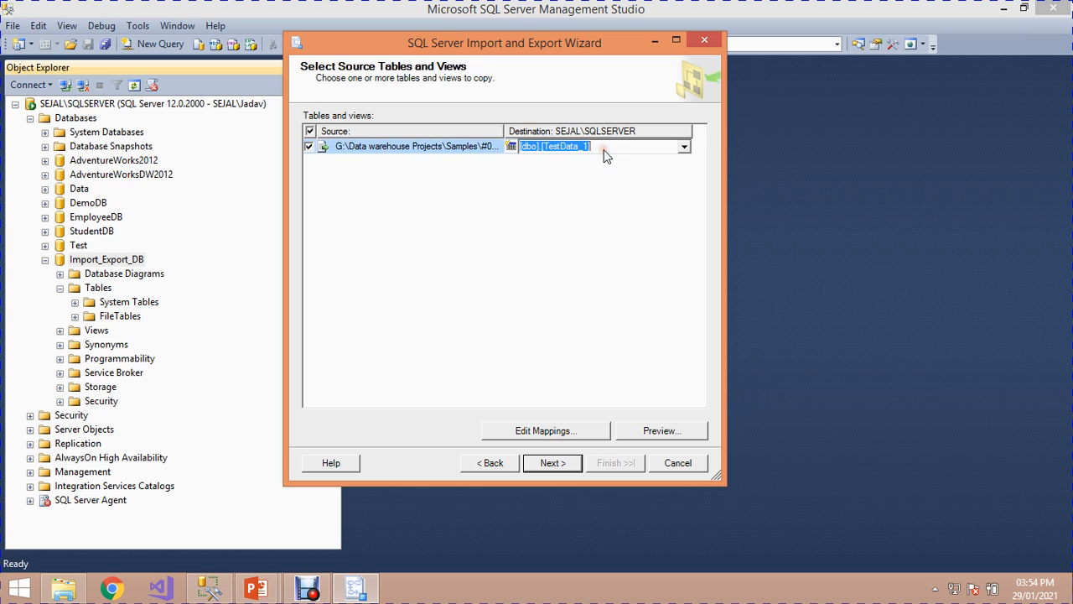
pyautogui.click(686, 148)
pyautogui.click(687, 235)
pyautogui.click(586, 148)
pyautogui.moveTo(596, 149); pyautogui.dragTo(544, 149)
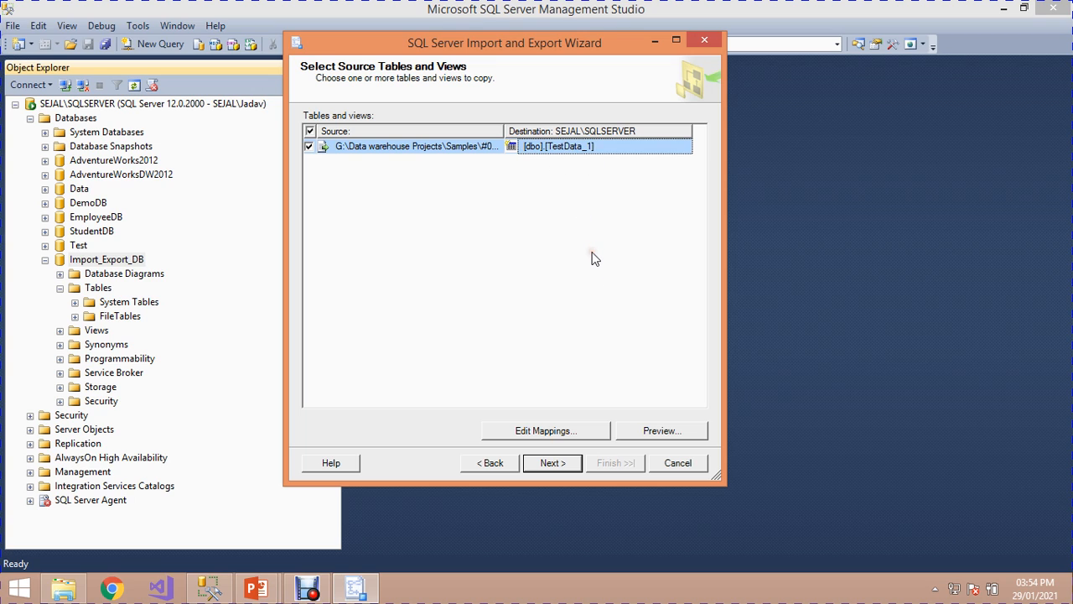
# Review the column mappings for the TestData_1 table, checking each source column against its destination column, and accept them.
pyautogui.click(539, 431)
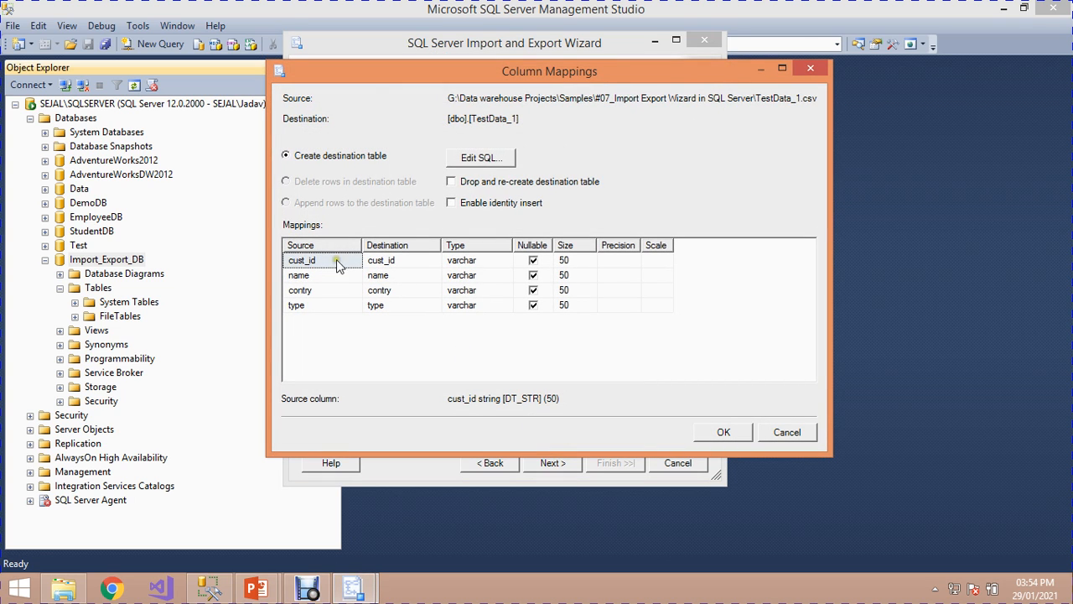
pyautogui.click(300, 259)
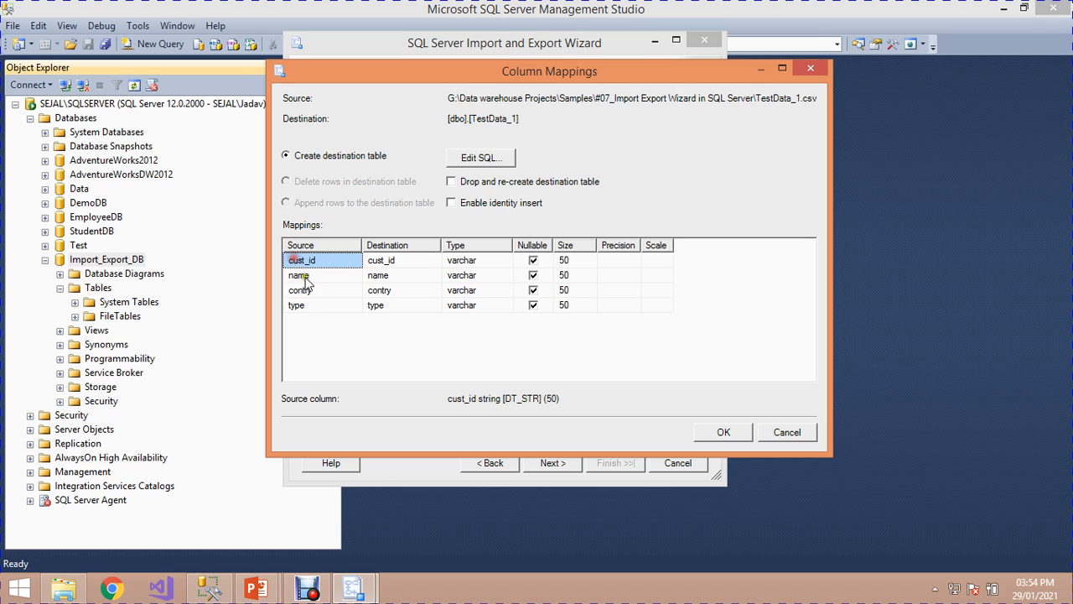
pyautogui.click(307, 277)
pyautogui.click(310, 289)
pyautogui.click(314, 306)
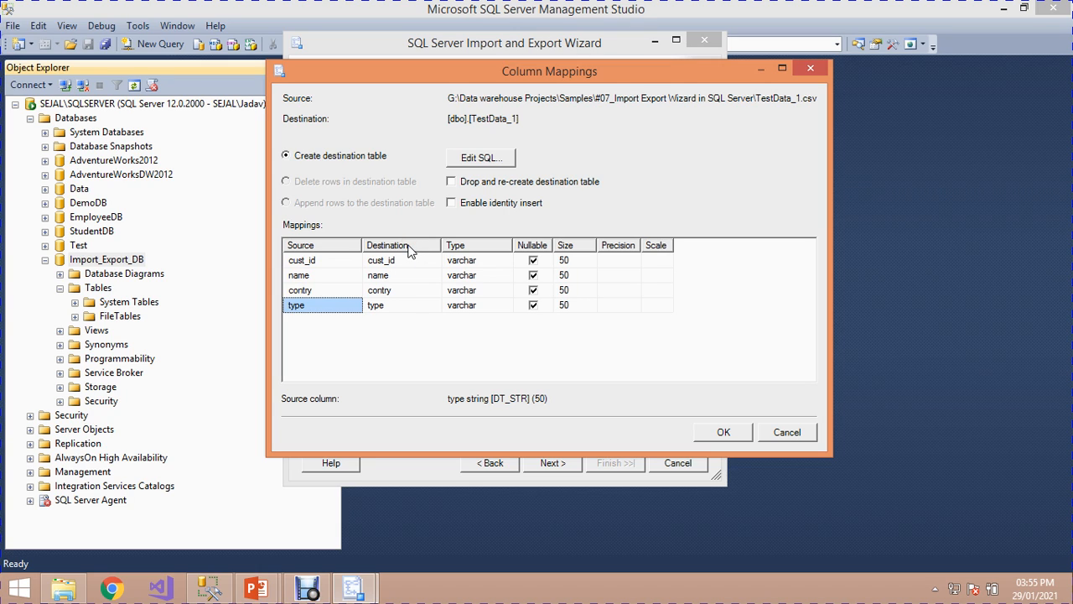
pyautogui.click(384, 260)
pyautogui.click(386, 275)
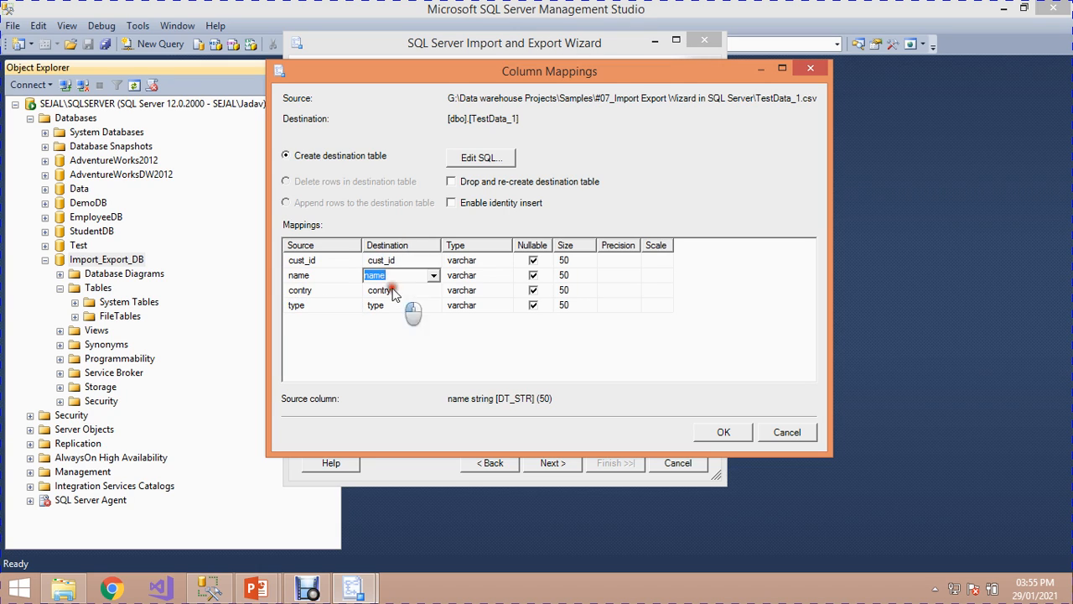
pyautogui.click(391, 290)
pyautogui.click(394, 306)
pyautogui.click(409, 367)
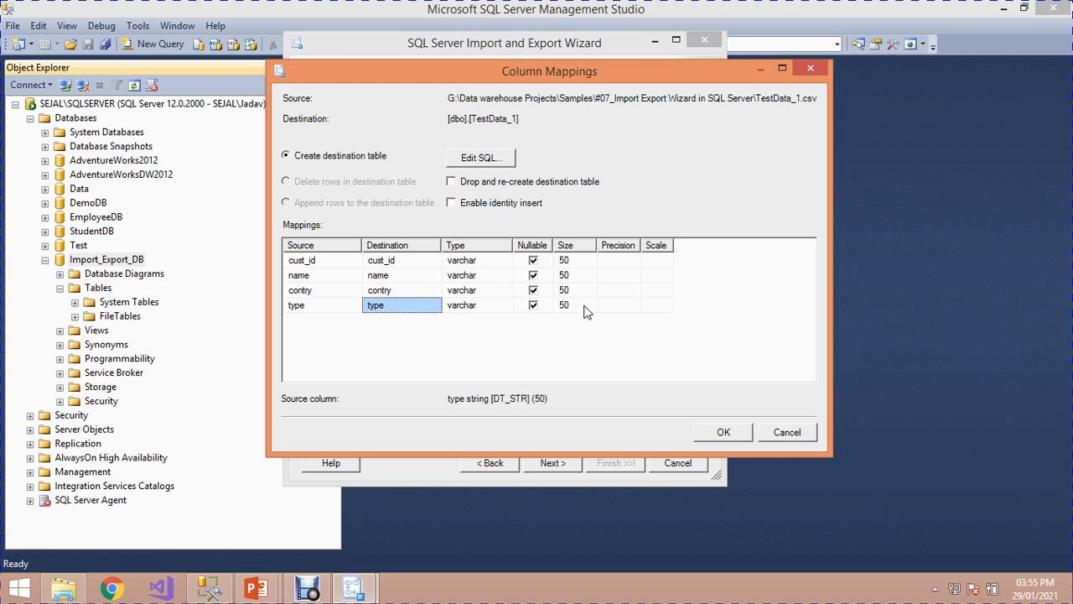
pyautogui.click(718, 431)
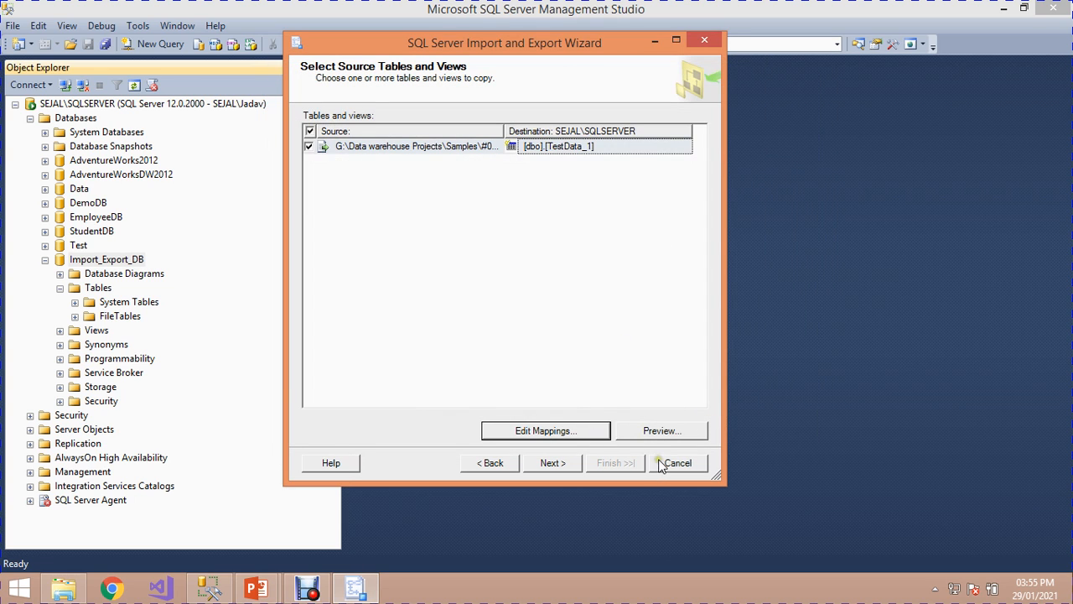
# Preview the sample data for the TestData_1 source and proceed to the save and run options.
pyautogui.click(651, 430)
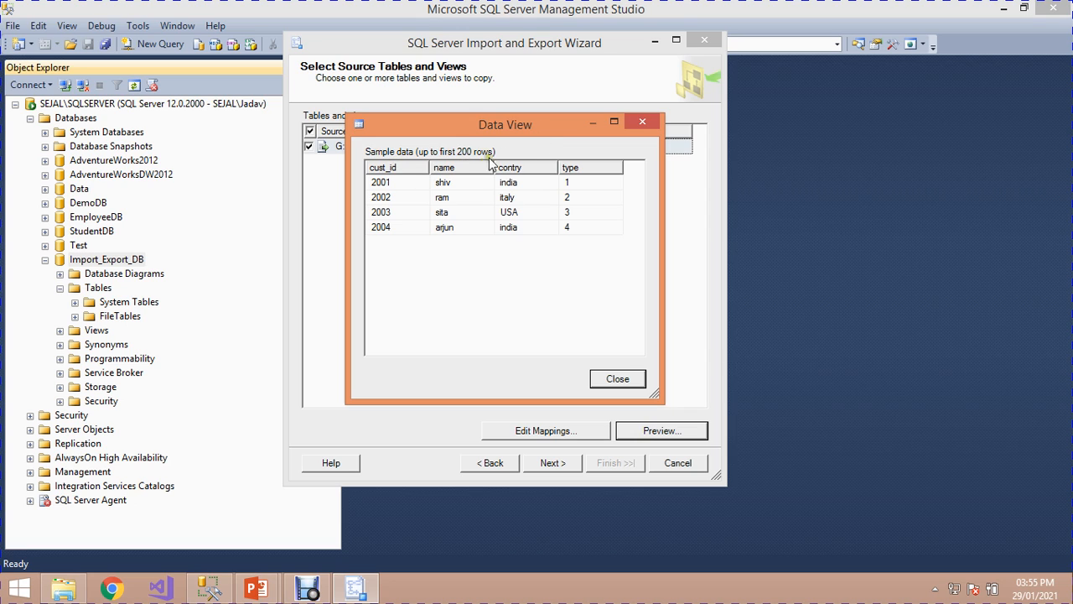
pyautogui.moveTo(385, 127); pyautogui.dragTo(429, 122)
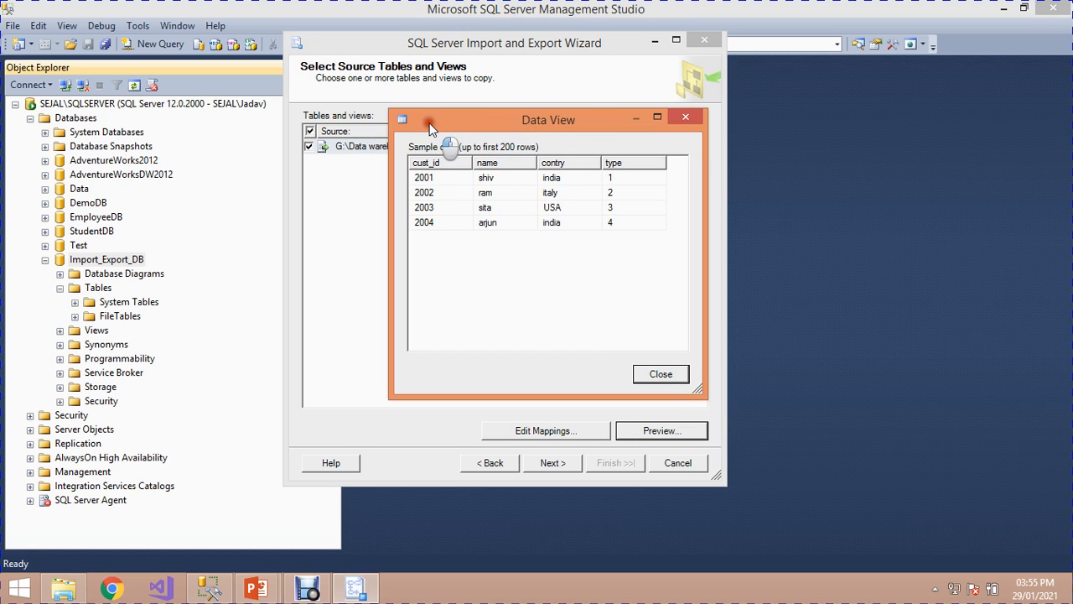
pyautogui.click(662, 375)
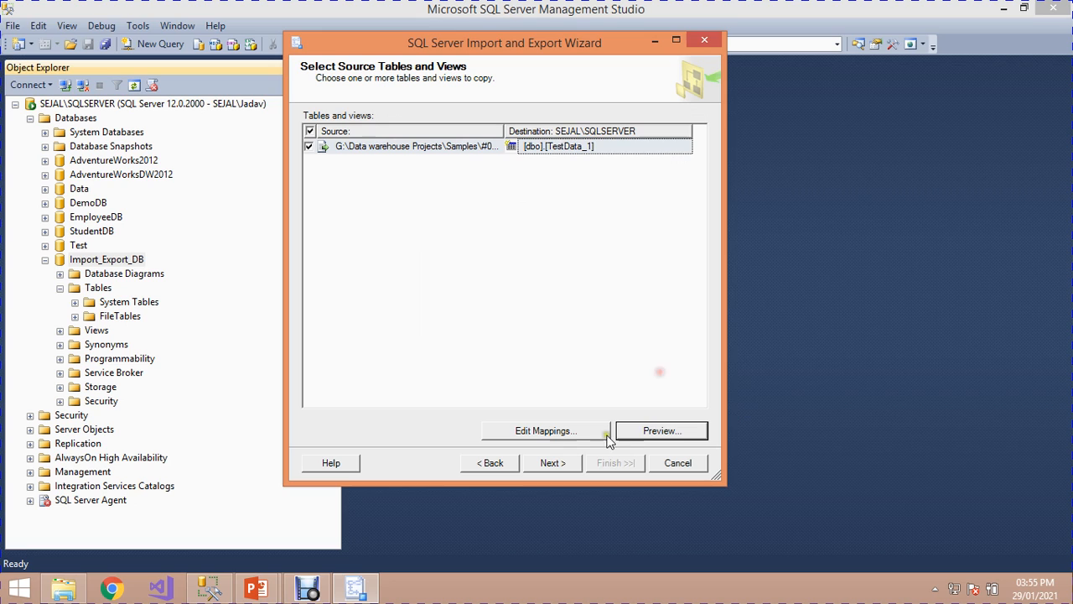
pyautogui.click(553, 463)
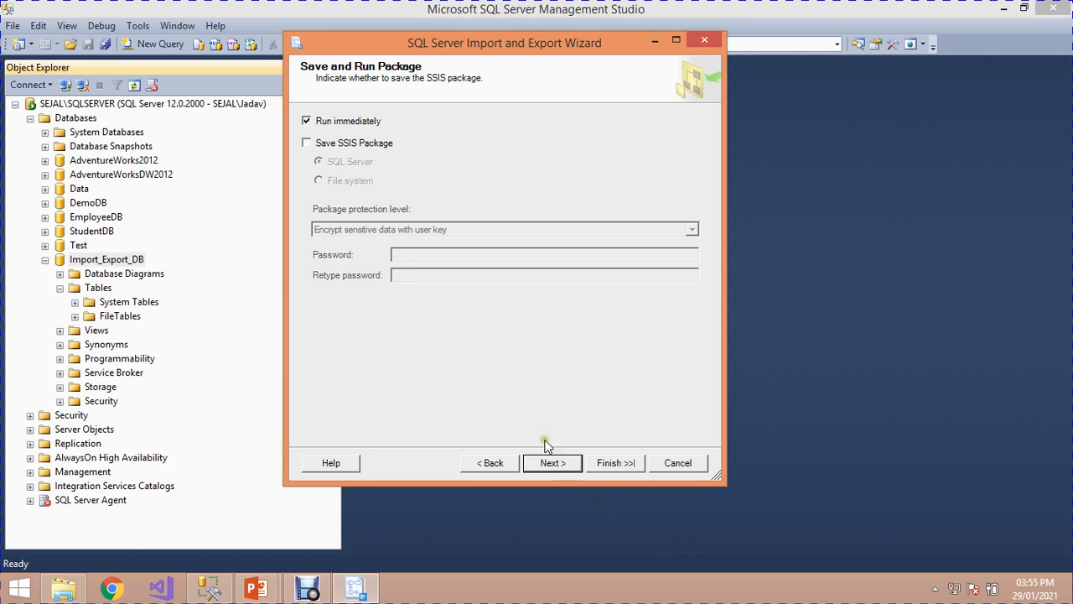
# Keep the package set to run immediately, enable saving it as an SSIS package to the file system, and proceed.
pyautogui.click(307, 122)
pyautogui.click(306, 122)
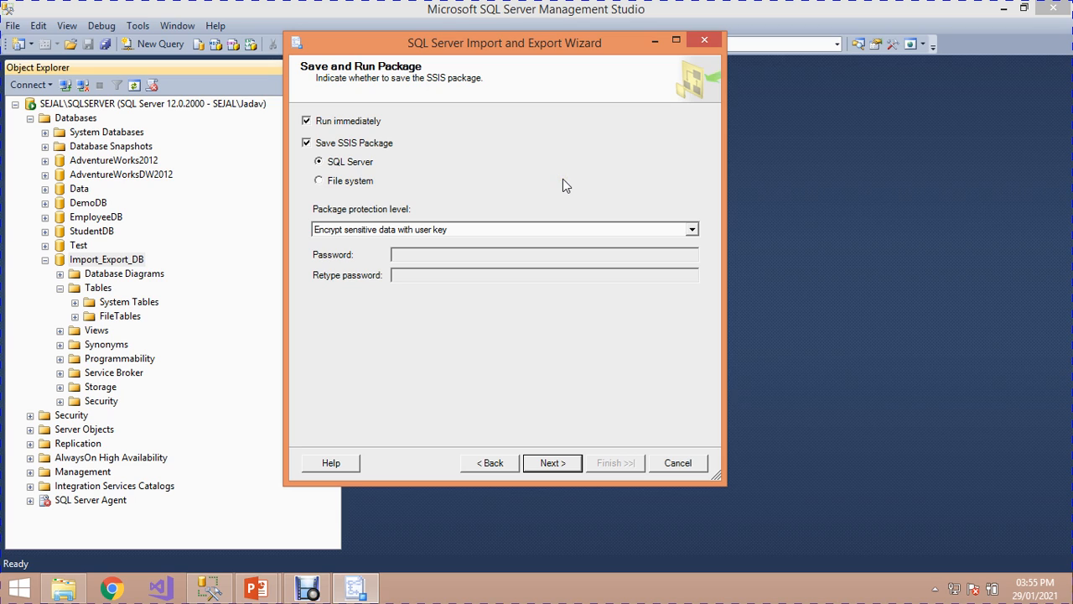
pyautogui.click(322, 143)
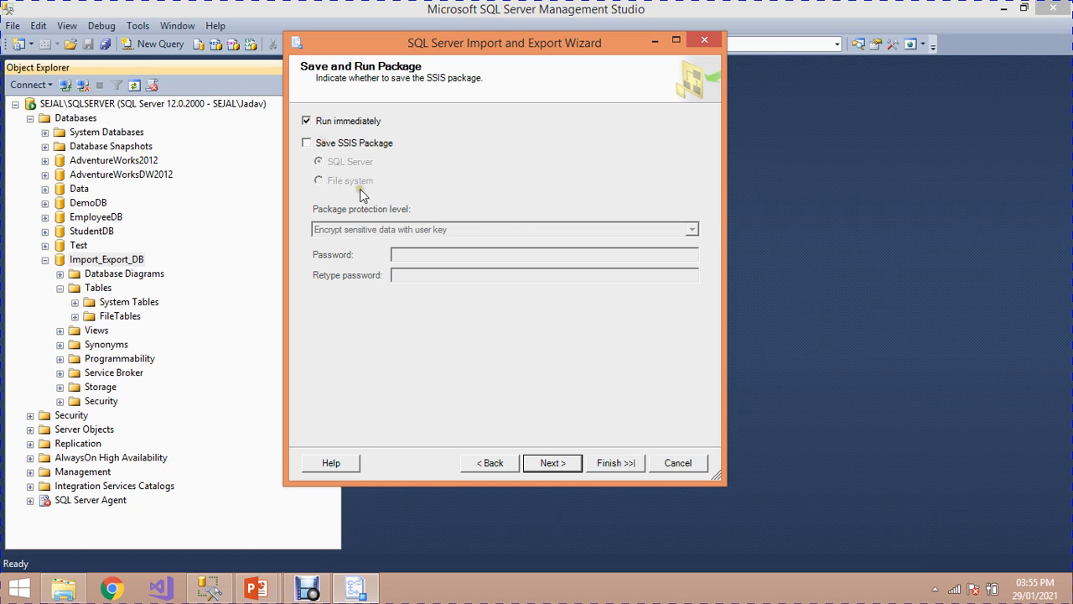
pyautogui.click(310, 144)
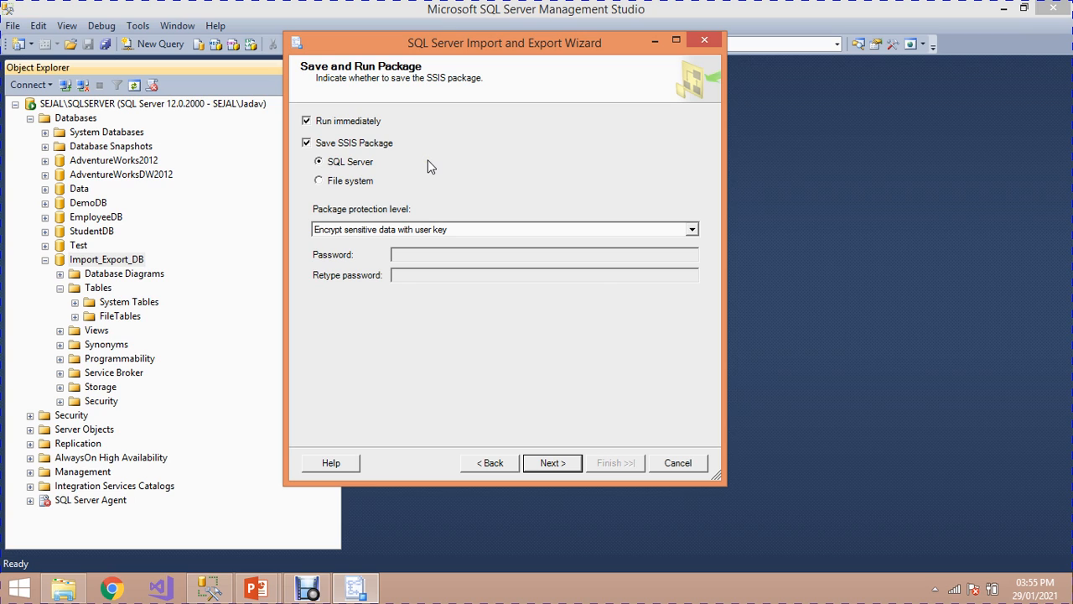
pyautogui.click(331, 181)
pyautogui.click(401, 233)
pyautogui.click(402, 232)
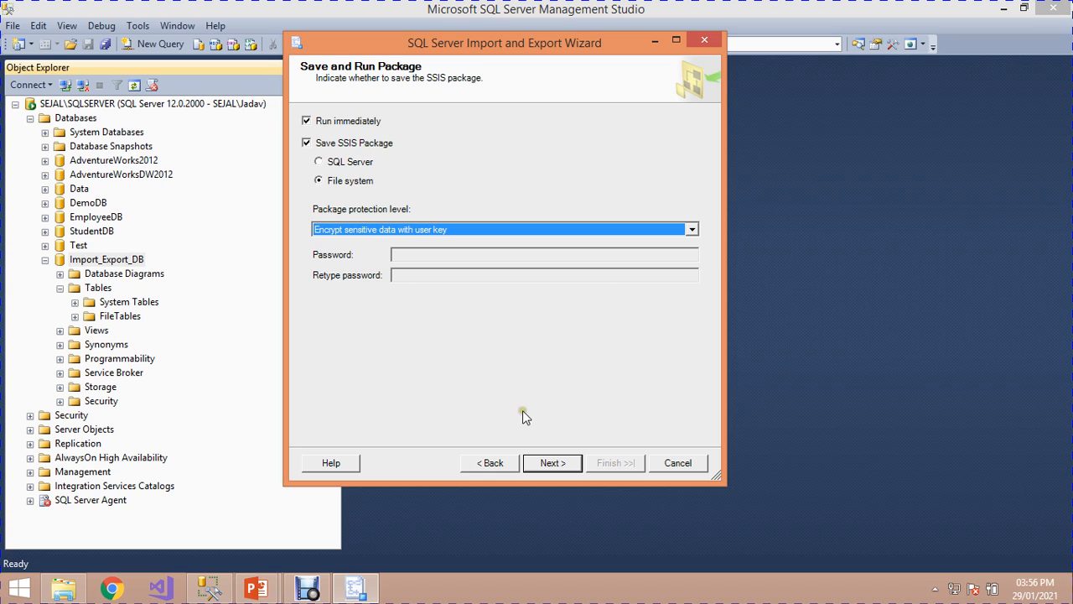
pyautogui.click(555, 464)
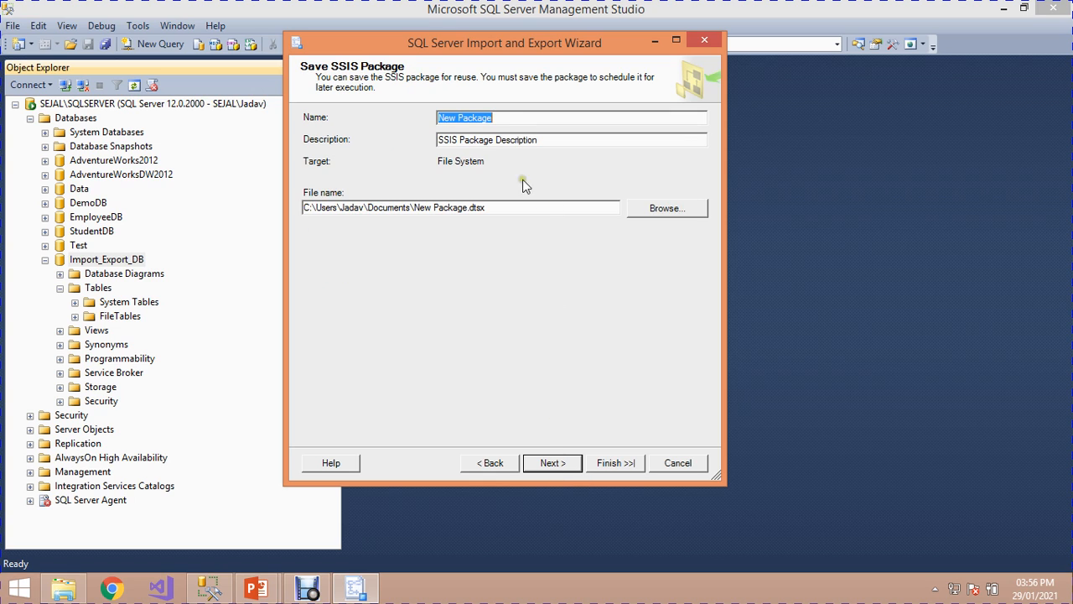
# Name the SSIS package E_I_Package and set its save location to the root of the Extra Data (G:) drive.
pyautogui.press('BackSpace')
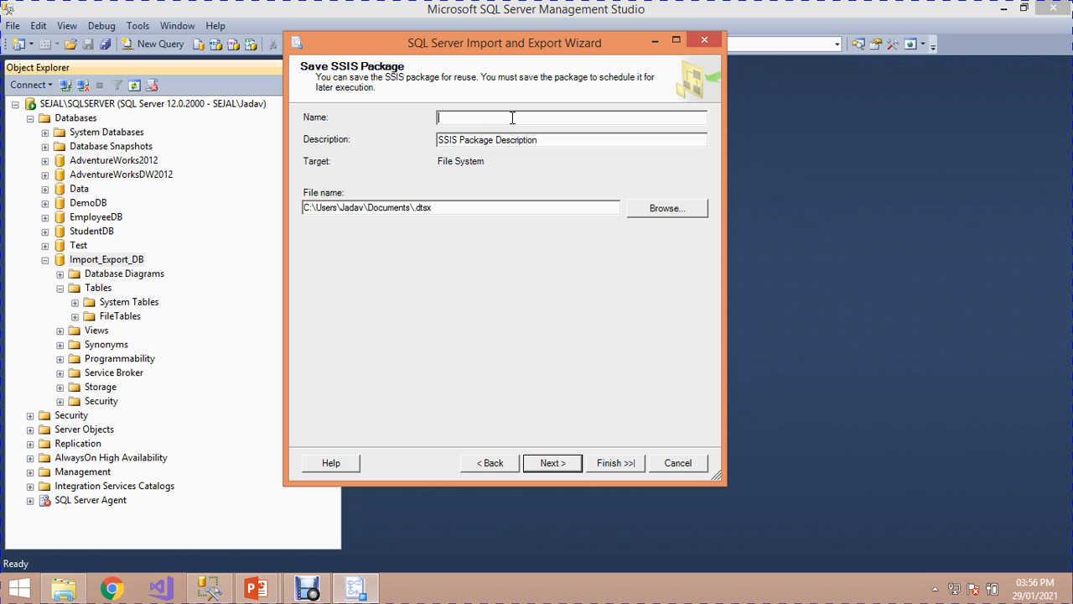
pyautogui.write('E_I_Package')
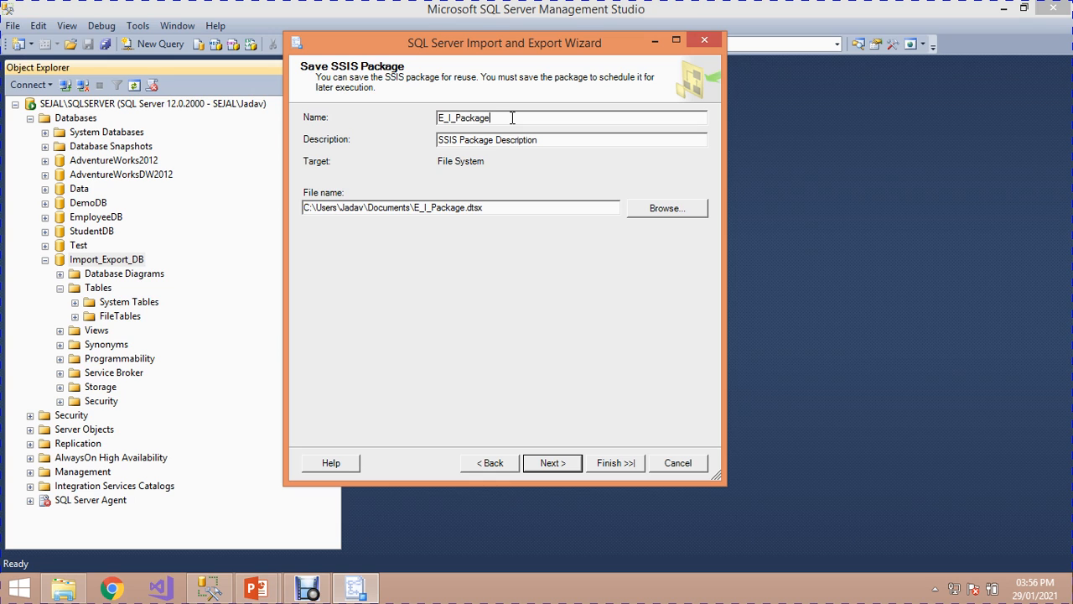
pyautogui.click(661, 209)
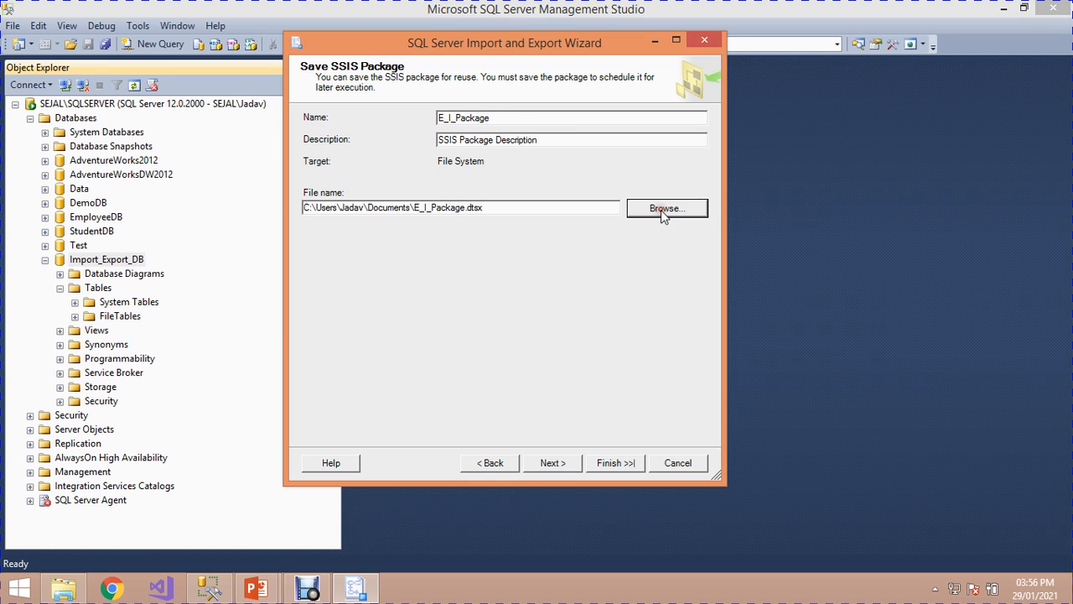
pyautogui.scroll(-2, 360, 243)
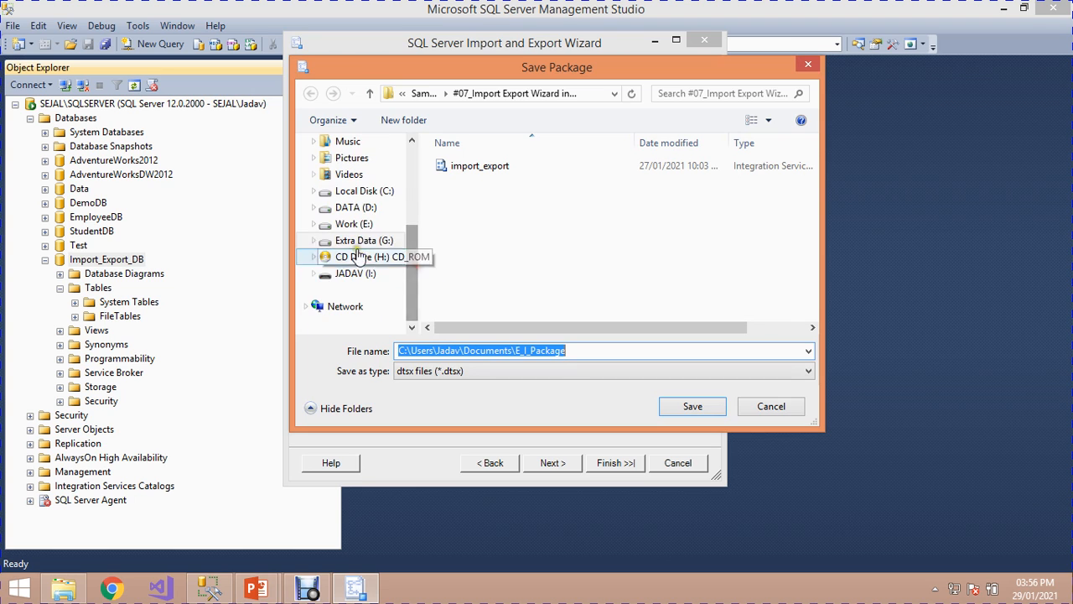
pyautogui.click(350, 243)
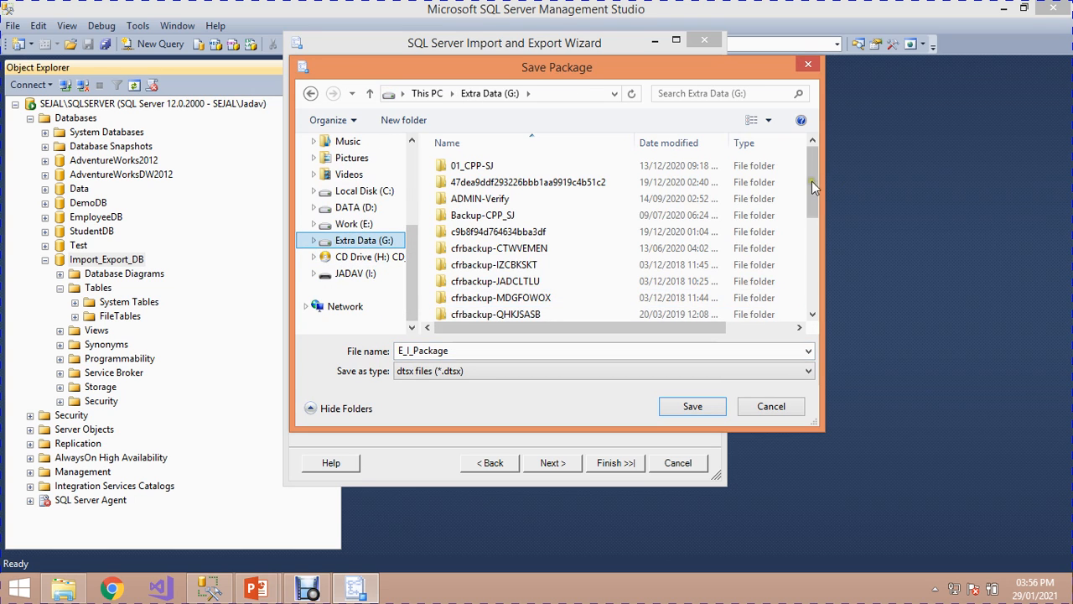
pyautogui.scroll(-1, 818, 264)
pyautogui.scroll(-4, 818, 265)
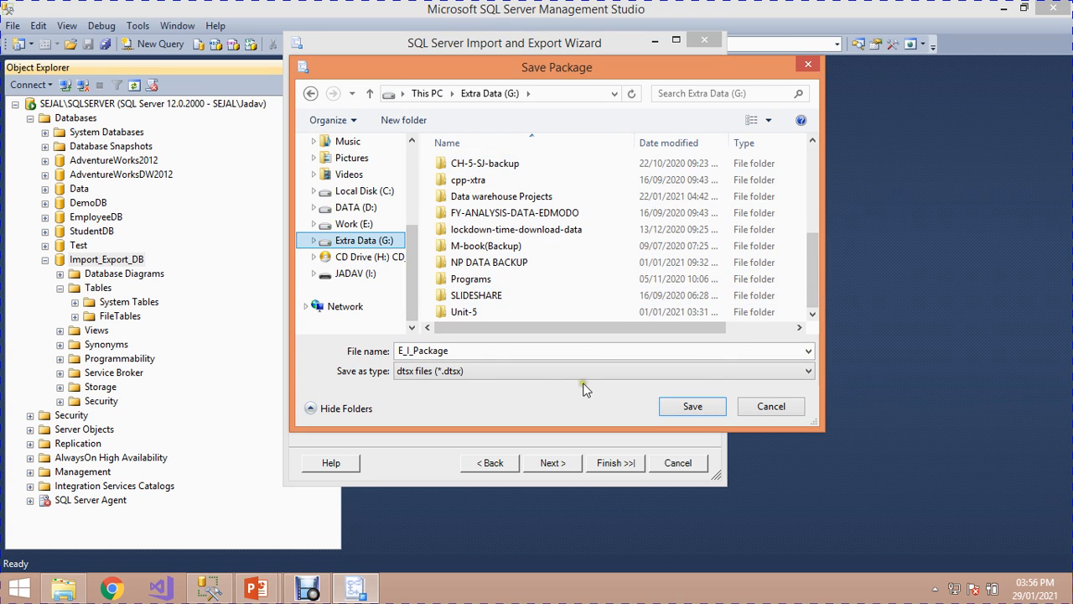
pyautogui.doubleClick(496, 351)
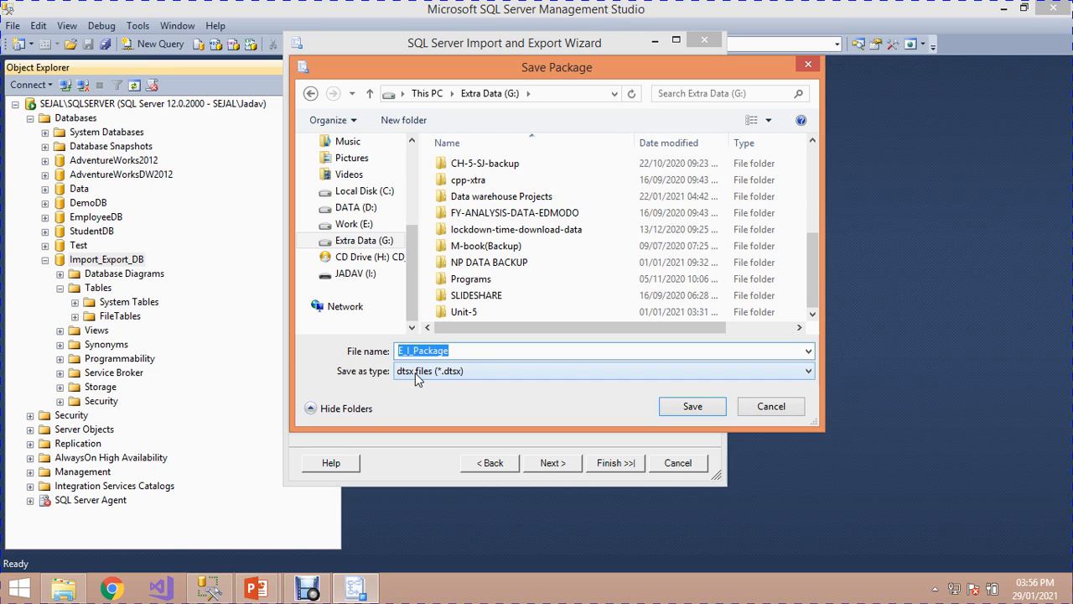
pyautogui.click(694, 405)
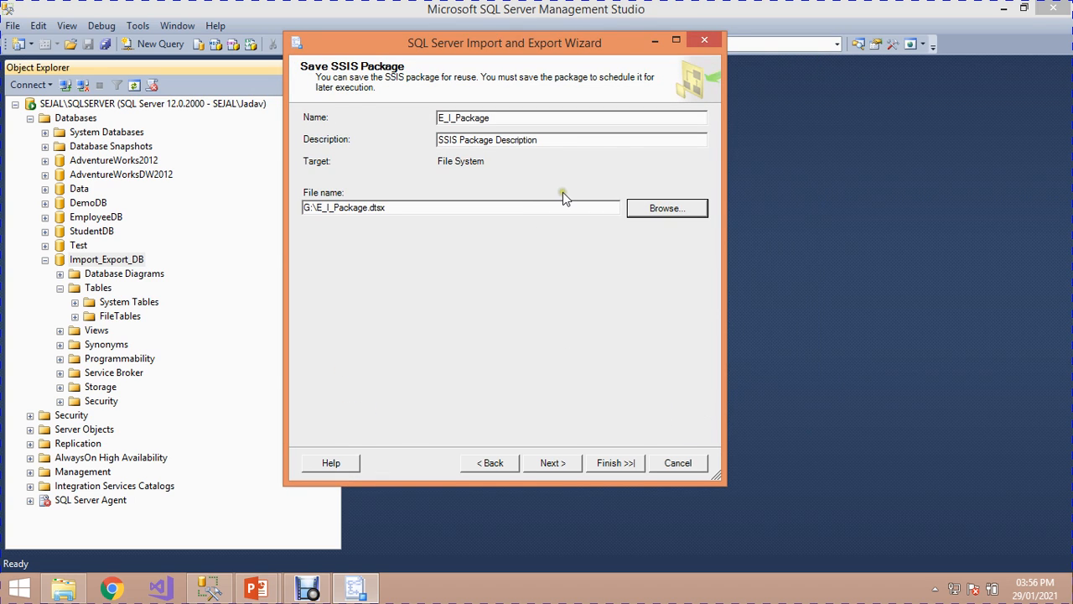
# Review the wizard's summary of actions for copying TestData_1.csv, run the import, and close the wizard after checking the copy result.
pyautogui.click(557, 463)
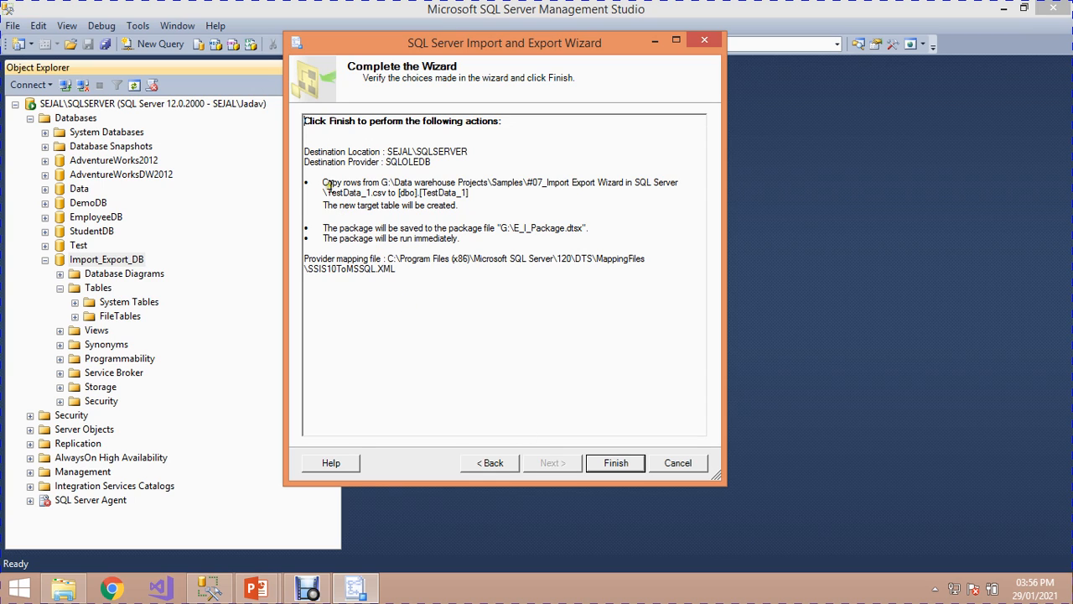
pyautogui.moveTo(324, 182); pyautogui.dragTo(489, 210)
pyautogui.click(391, 195)
pyautogui.click(489, 209)
pyautogui.click(619, 464)
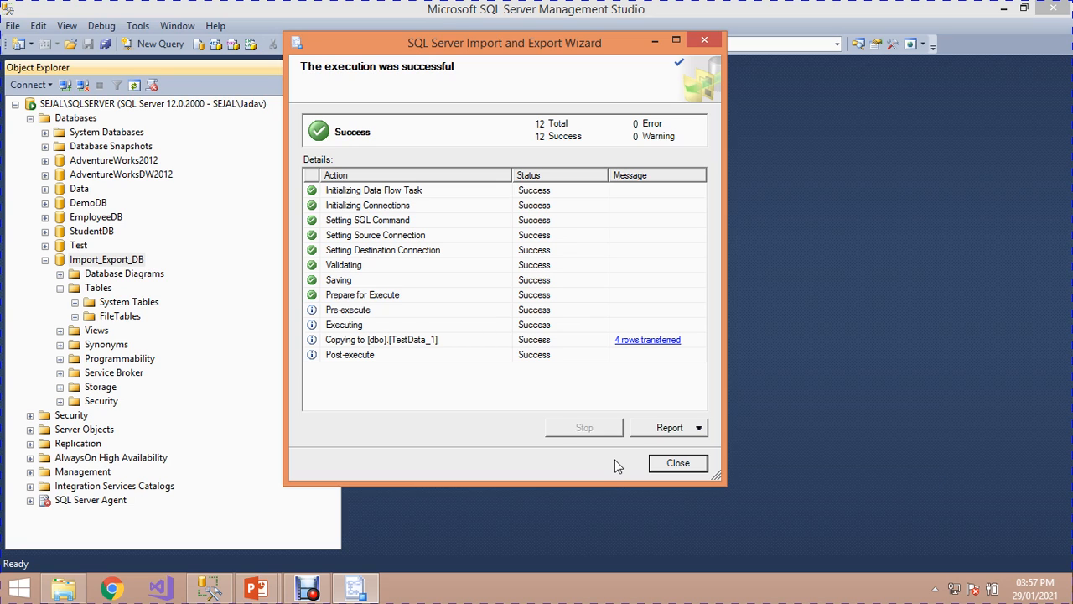
pyautogui.click(349, 341)
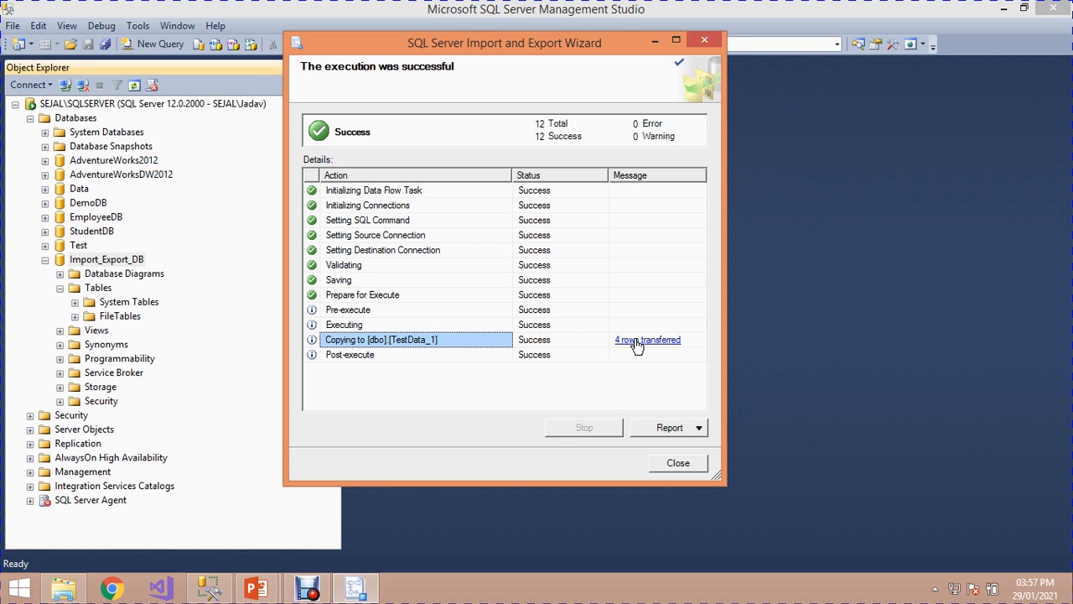
pyautogui.click(659, 463)
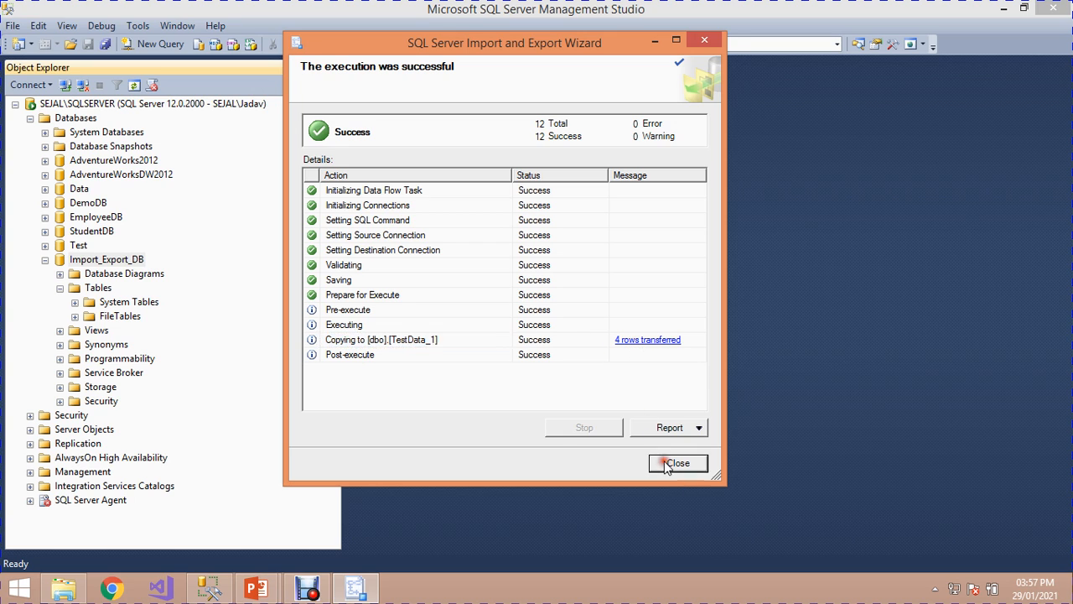
# Refresh the Import_Export_DB database and expand its Tables folder.
pyautogui.click(106, 261)
pyautogui.rightClick(106, 261)
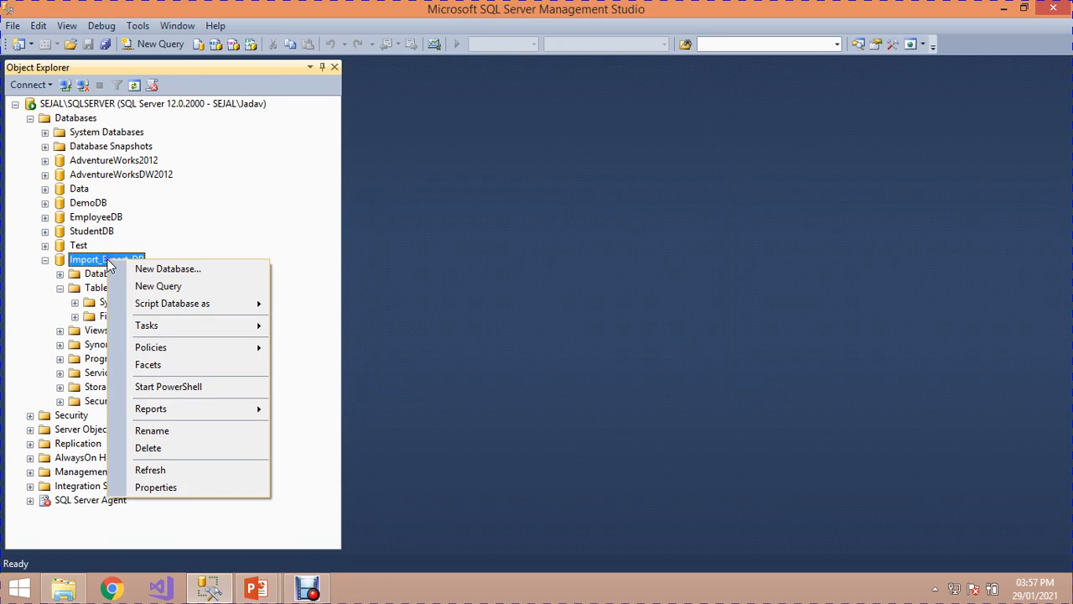
pyautogui.click(143, 470)
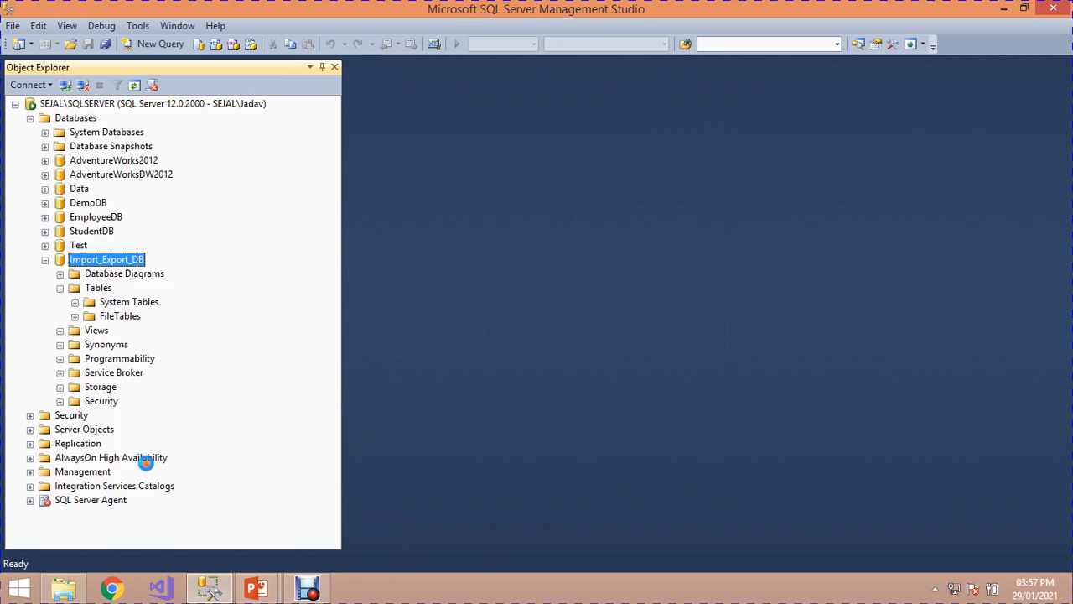
pyautogui.click(60, 288)
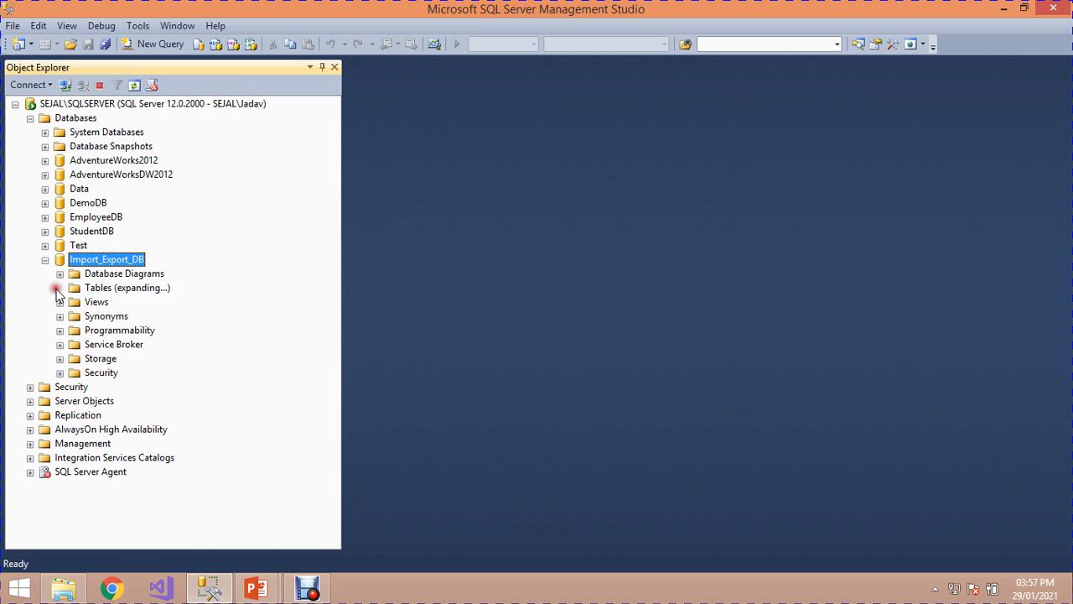
# Query the top 1000 rows of the dbo.TestData_1 table.
pyautogui.click(120, 331)
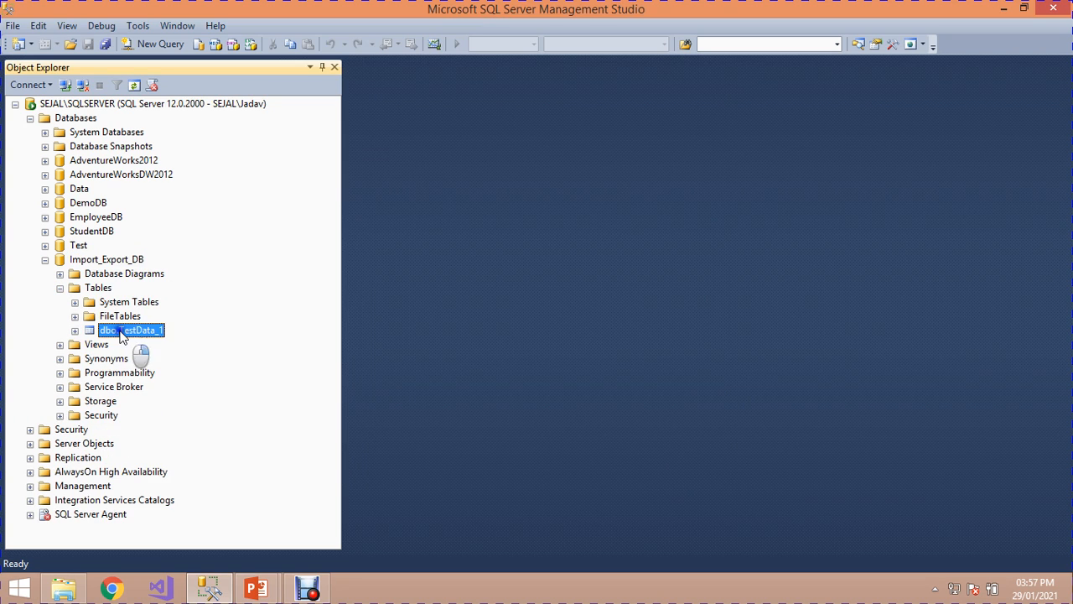
pyautogui.rightClick(120, 331)
pyautogui.click(197, 290)
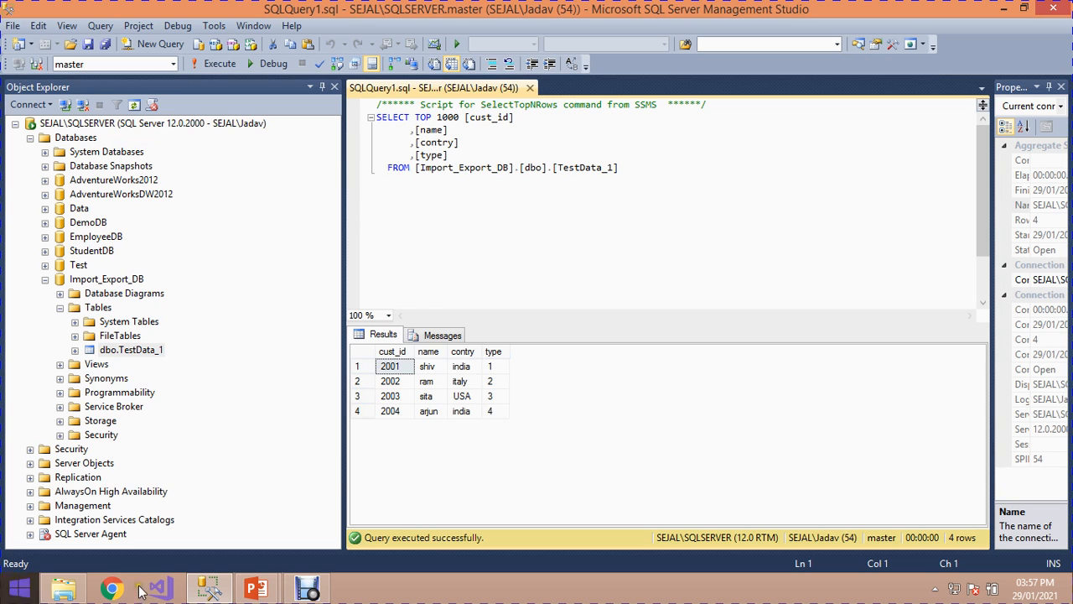
# Open the TestData_1 CSV file from File Explorer, compare its rows with the query results in Management Studio, and close it.
pyautogui.click(63, 588)
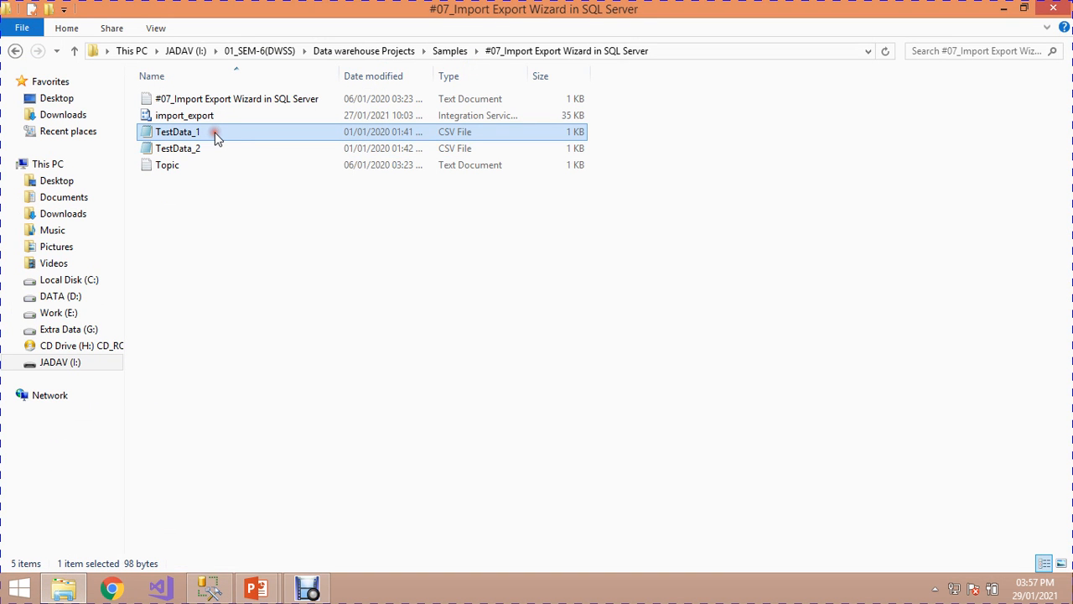
pyautogui.doubleClick(221, 134)
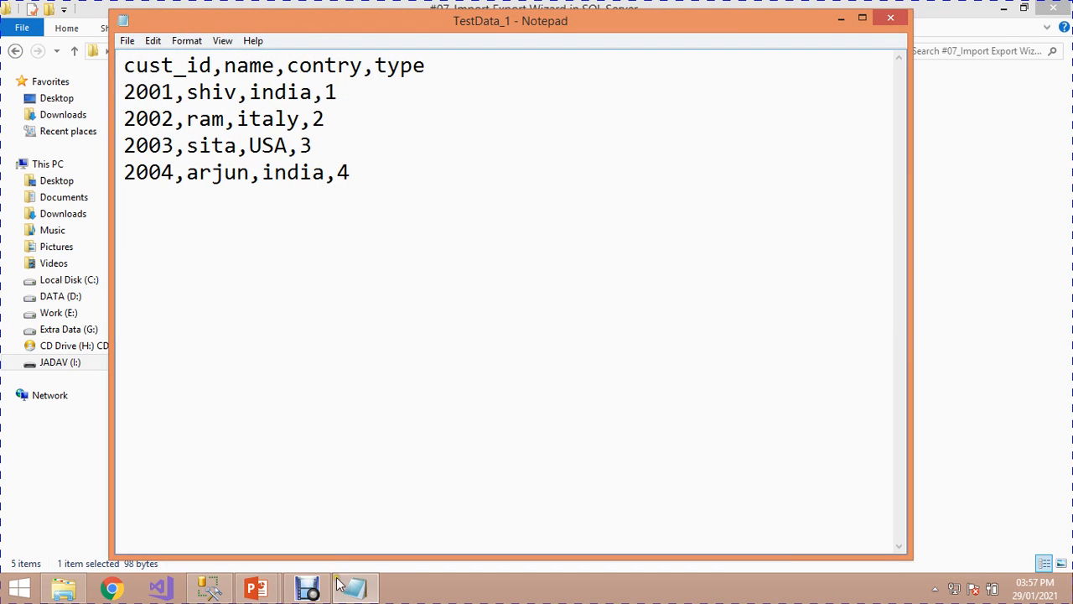
pyautogui.click(211, 586)
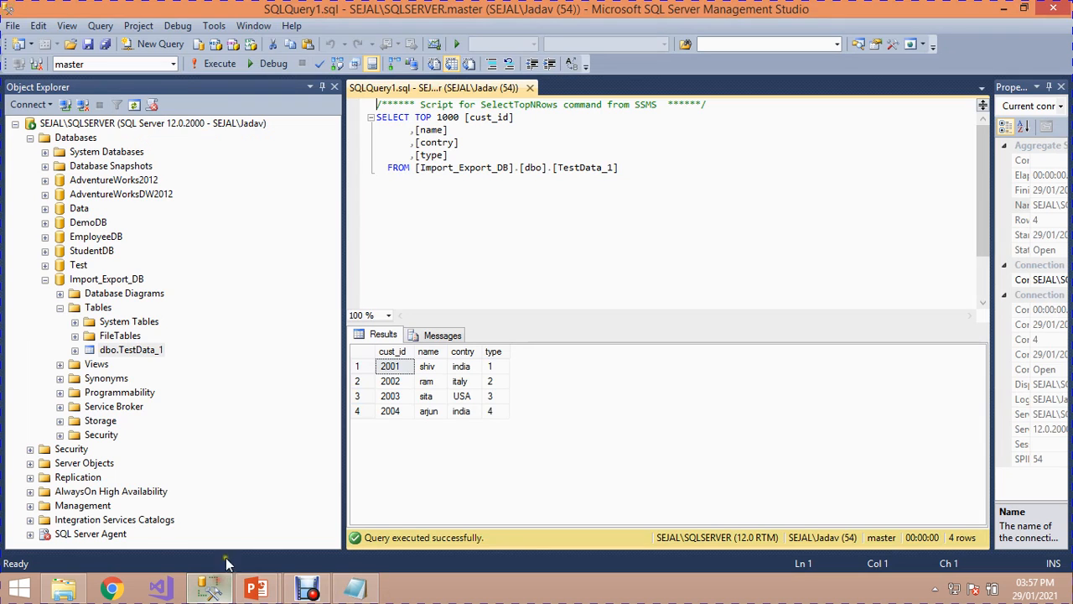
pyautogui.click(354, 588)
pyautogui.moveTo(283, 25); pyautogui.dragTo(706, 329)
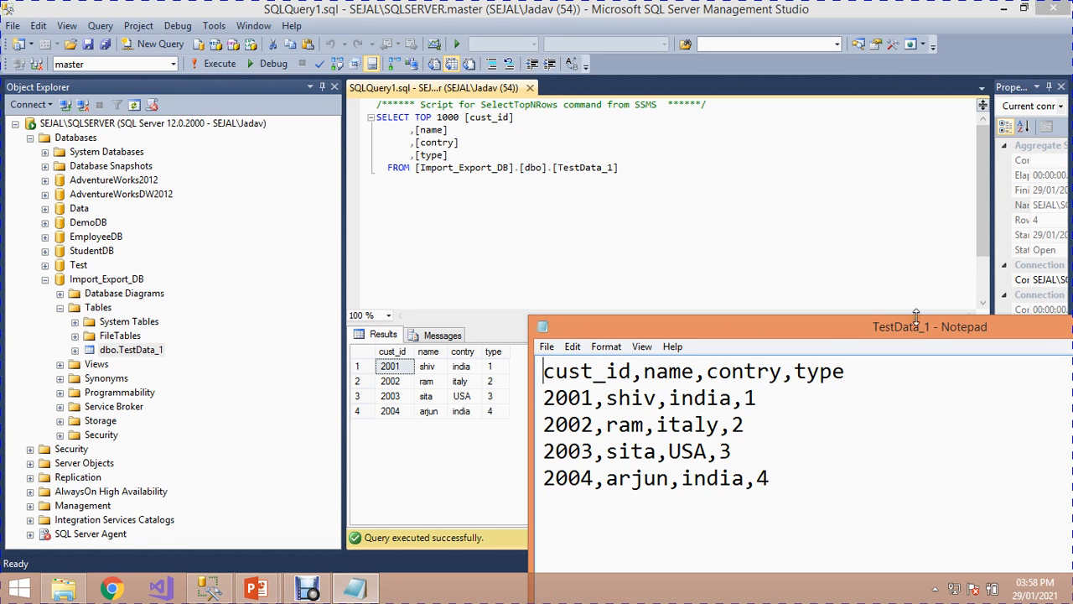
pyautogui.moveTo(915, 324); pyautogui.dragTo(496, 163)
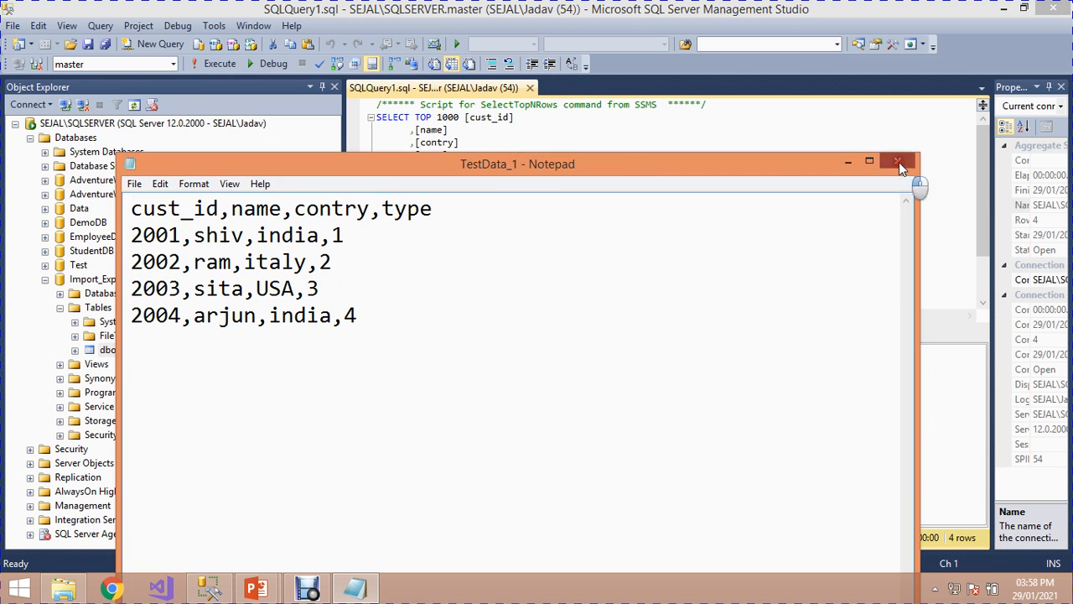
pyautogui.click(895, 160)
# Launch Visual Studio 2017 and, while it loads, check the file type of E_I_Package on the Extra Data (G:) drive in its properties.
pyautogui.click(155, 588)
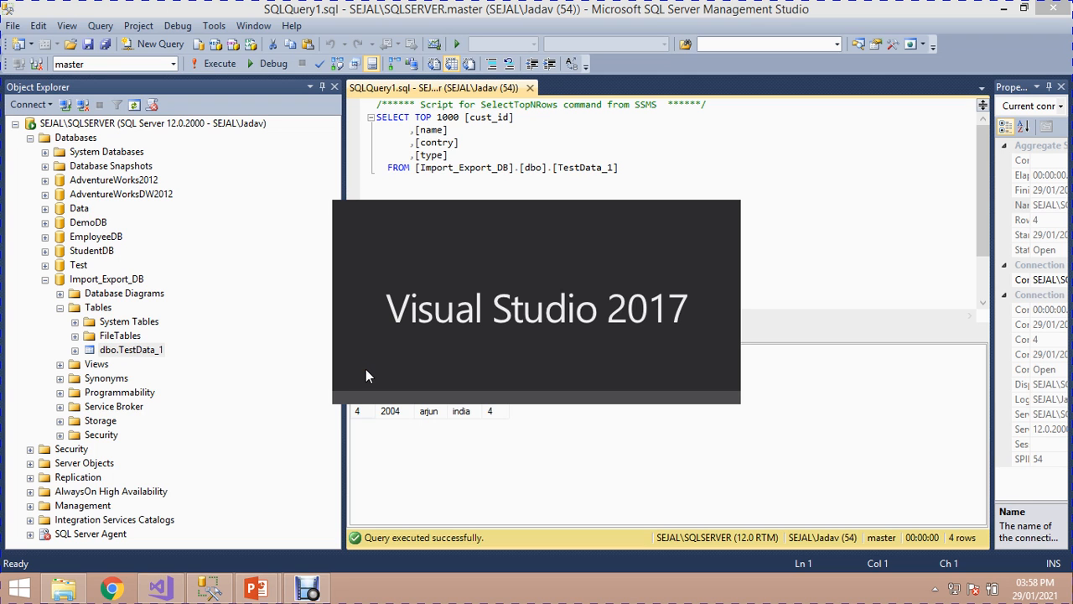
pyautogui.click(63, 588)
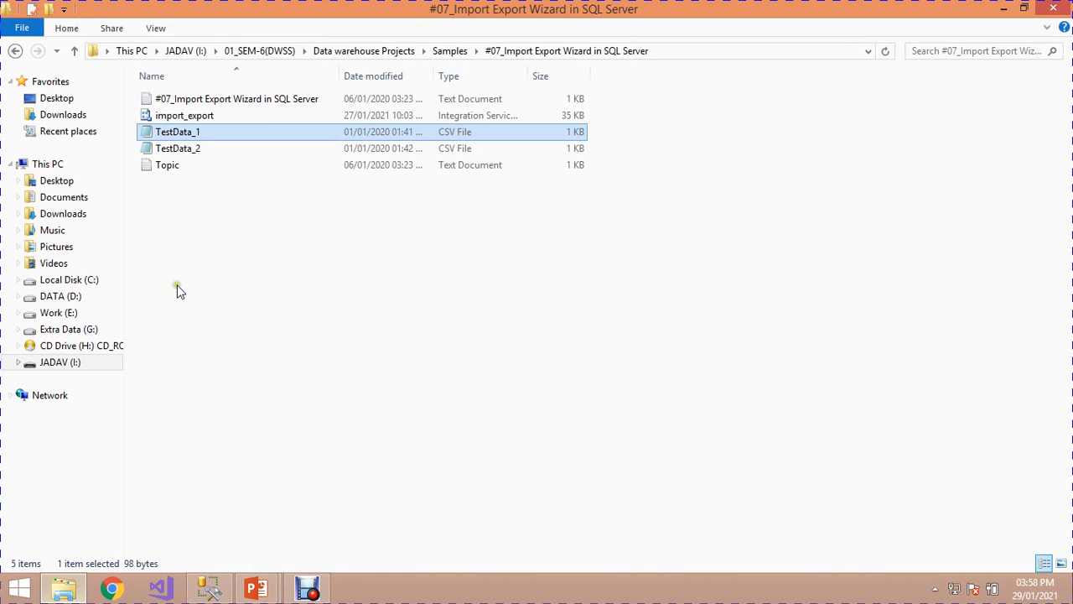
pyautogui.click(66, 331)
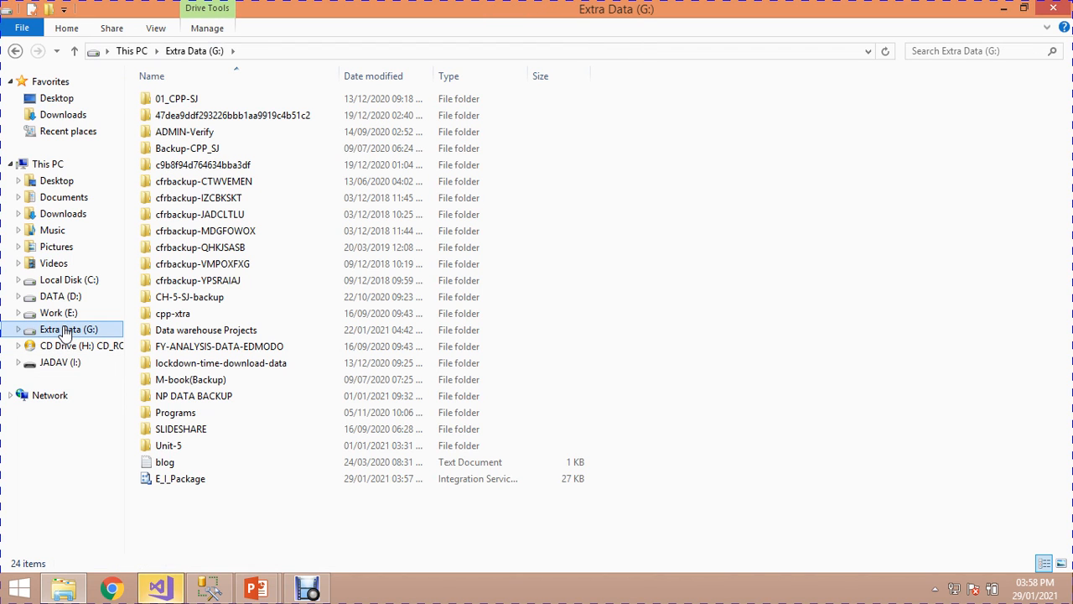
pyautogui.click(155, 484)
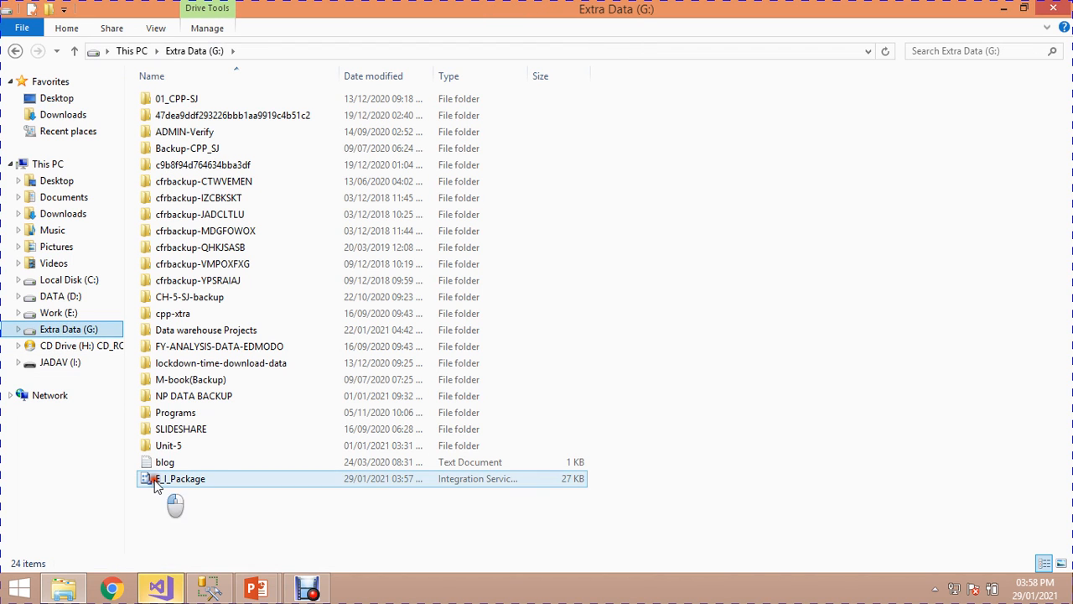
pyautogui.rightClick(513, 480)
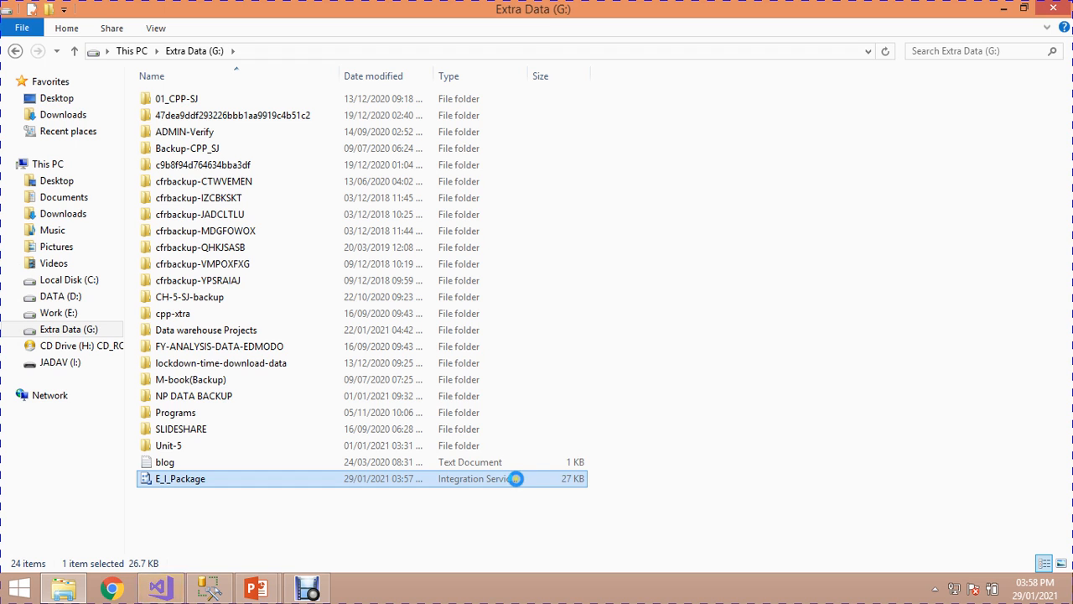
pyautogui.click(546, 463)
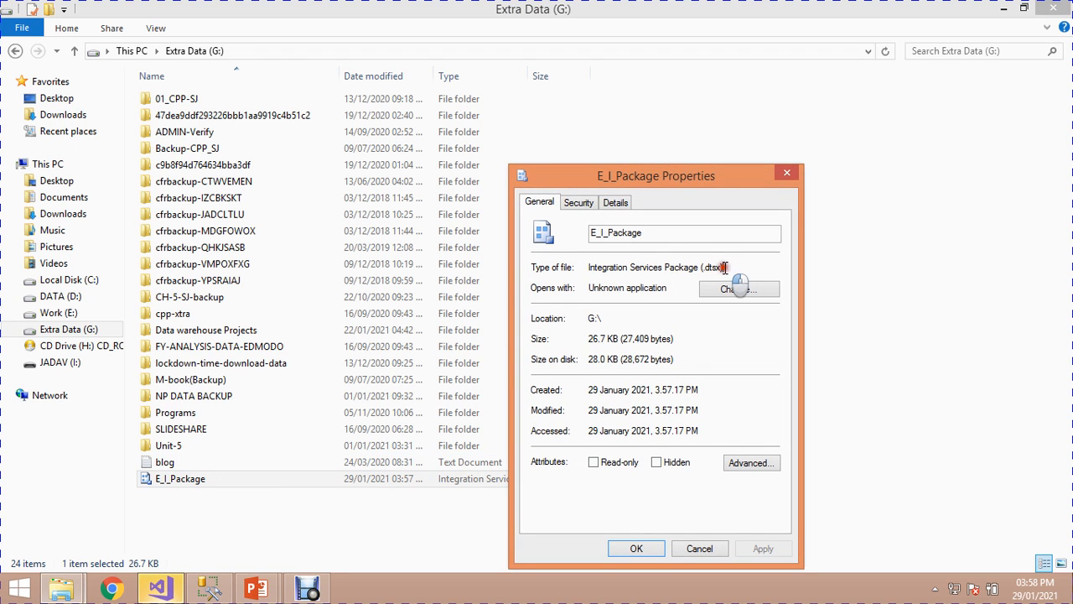
pyautogui.moveTo(736, 283); pyautogui.dragTo(575, 271)
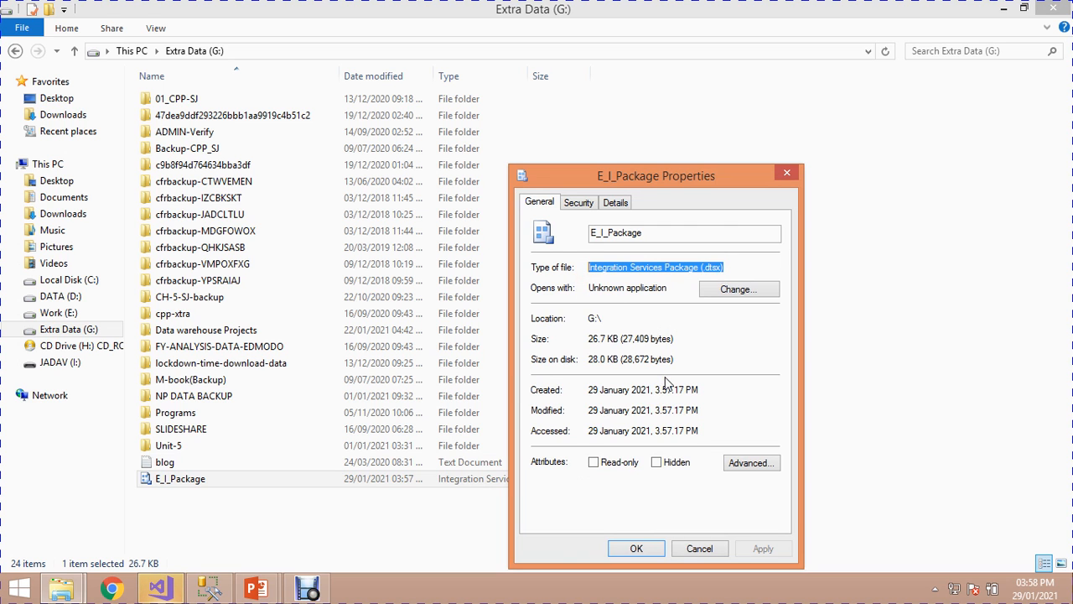
pyautogui.click(699, 548)
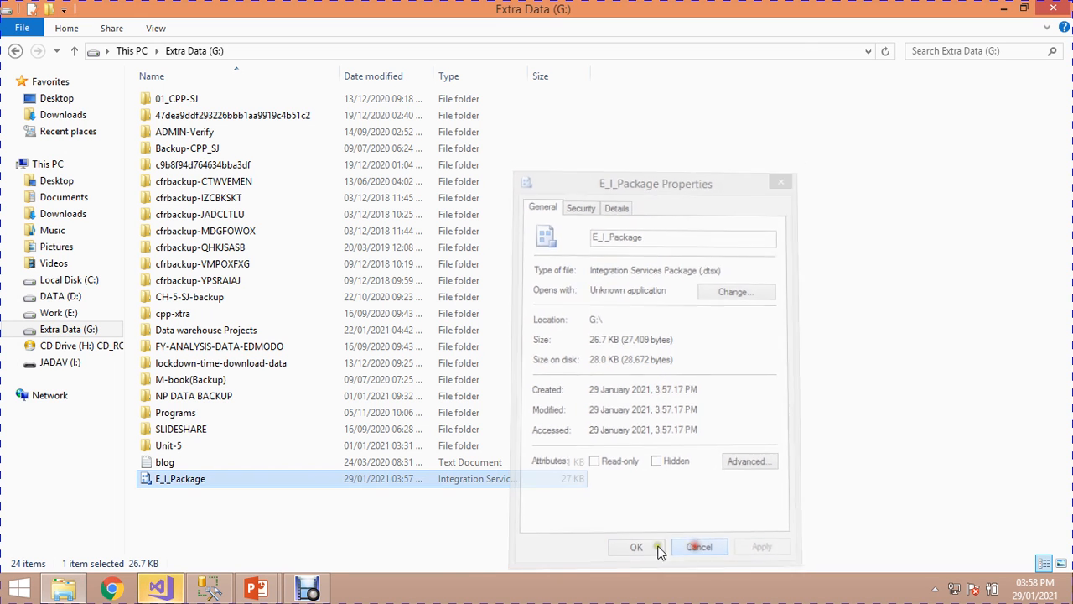
# Switch to Visual Studio and open the E_I_Package file from the Extra Data (G:) drive.
pyautogui.click(183, 590)
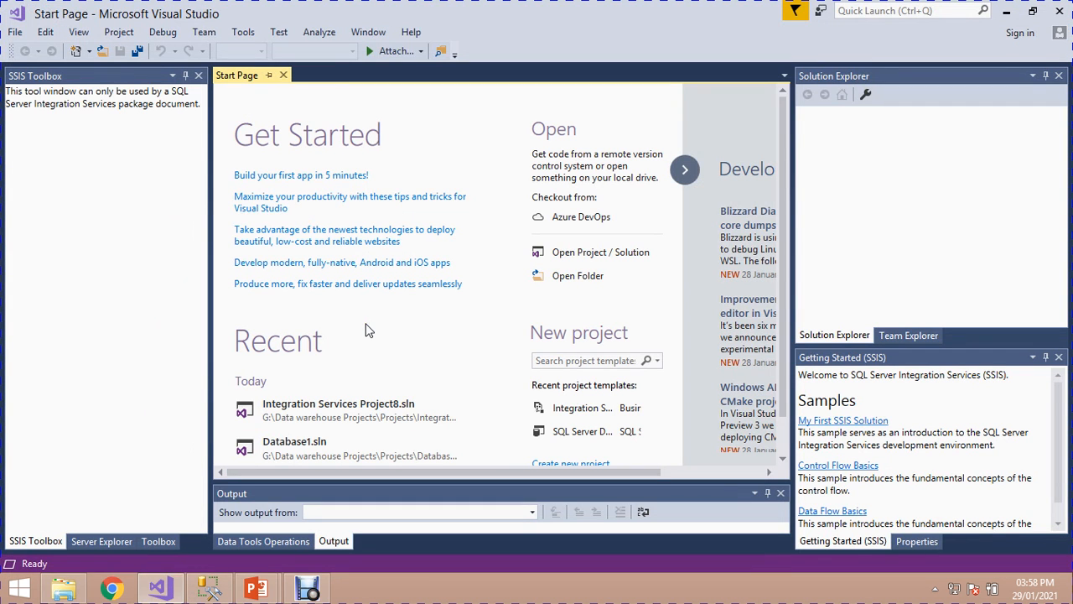
pyautogui.hotkey('ctrl', 'o')
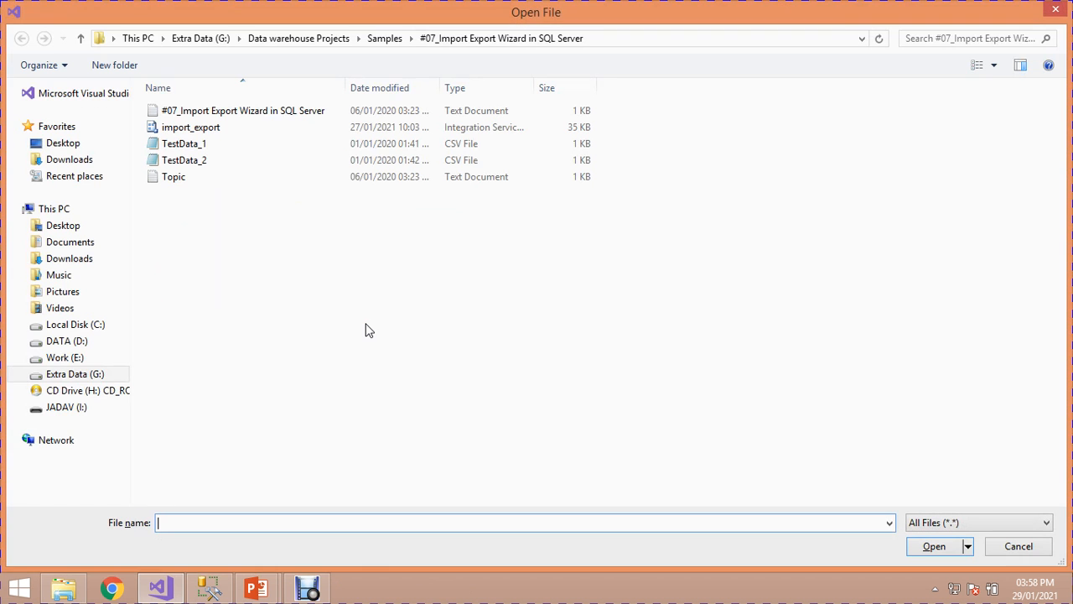
pyautogui.click(72, 375)
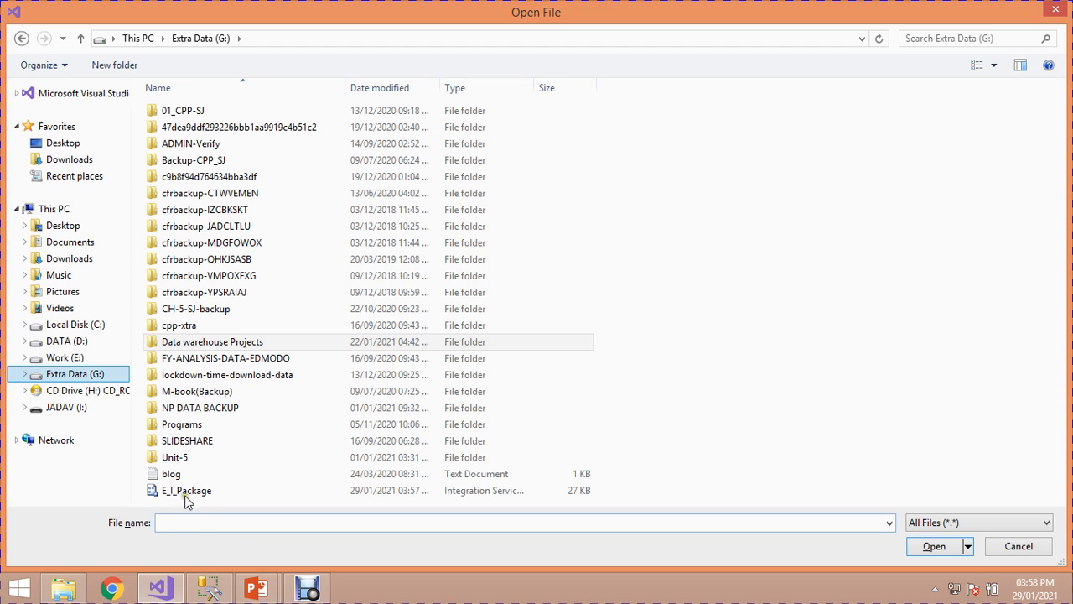
pyautogui.click(183, 492)
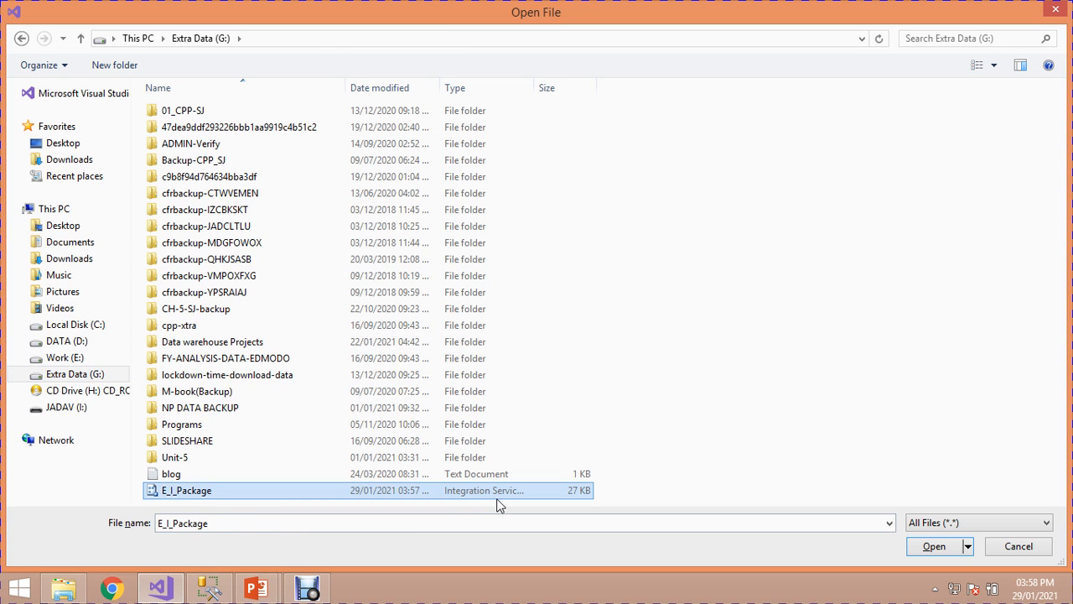
pyautogui.click(929, 548)
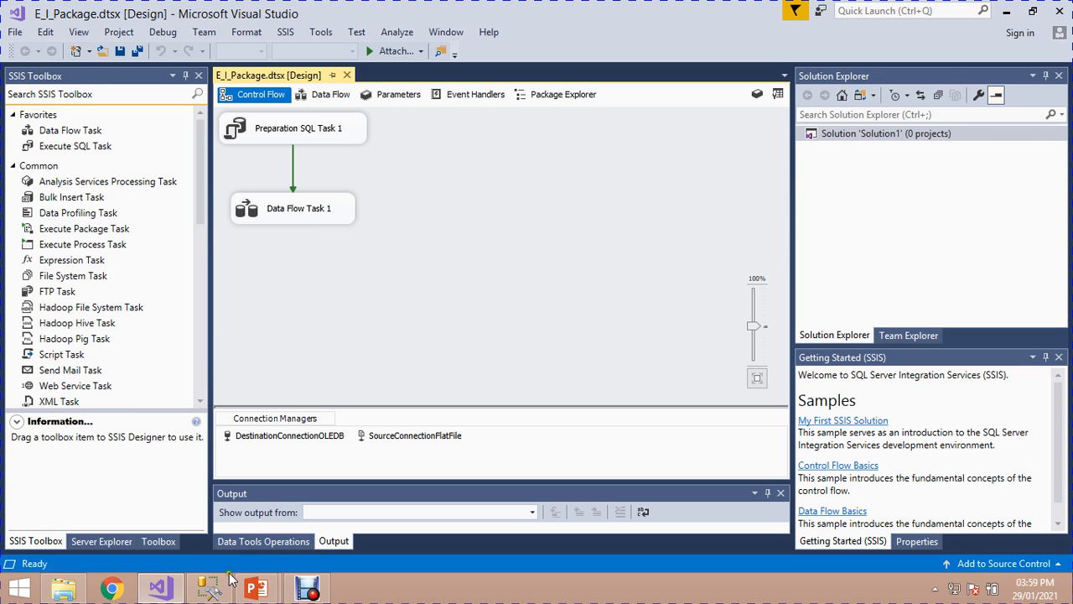
# Revisit the imported table's query results in Management Studio, and examine the package's SQL preparation and data flow tasks in Visual Studio.
pyautogui.click(208, 588)
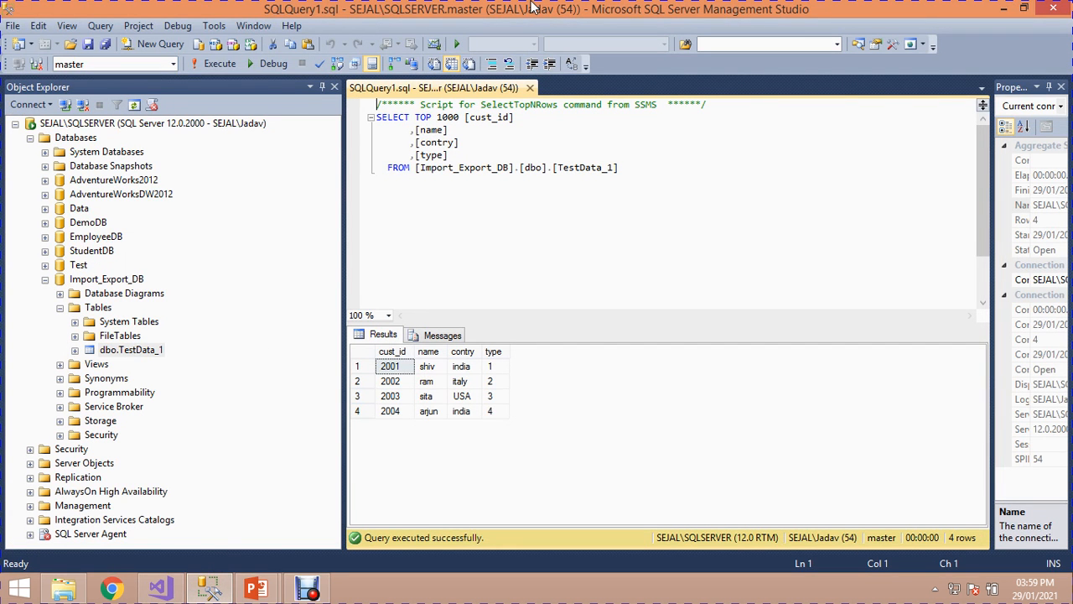
pyautogui.click(160, 588)
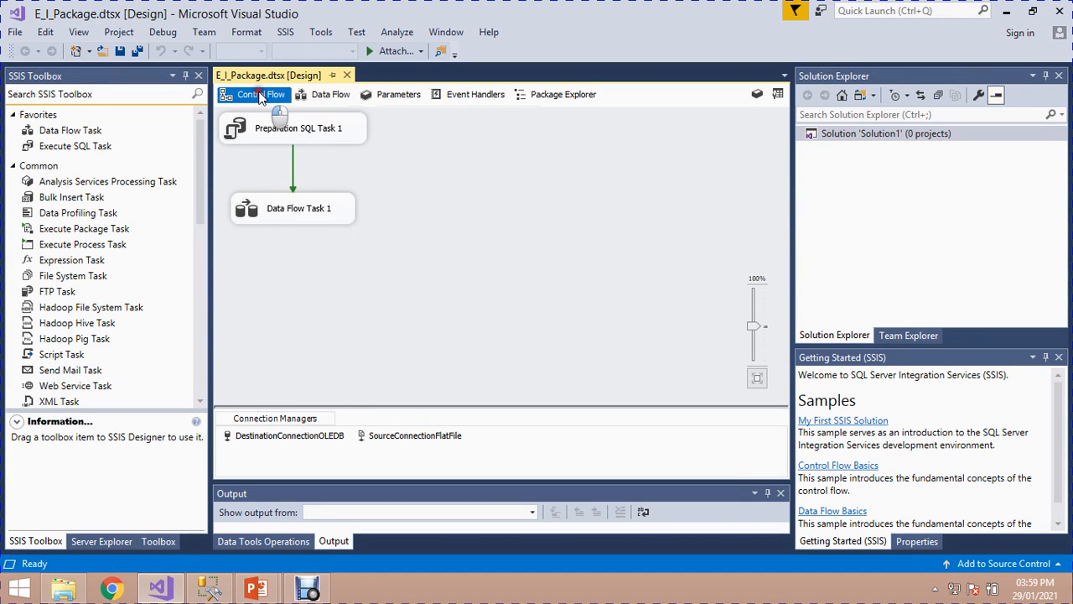
pyautogui.click(279, 139)
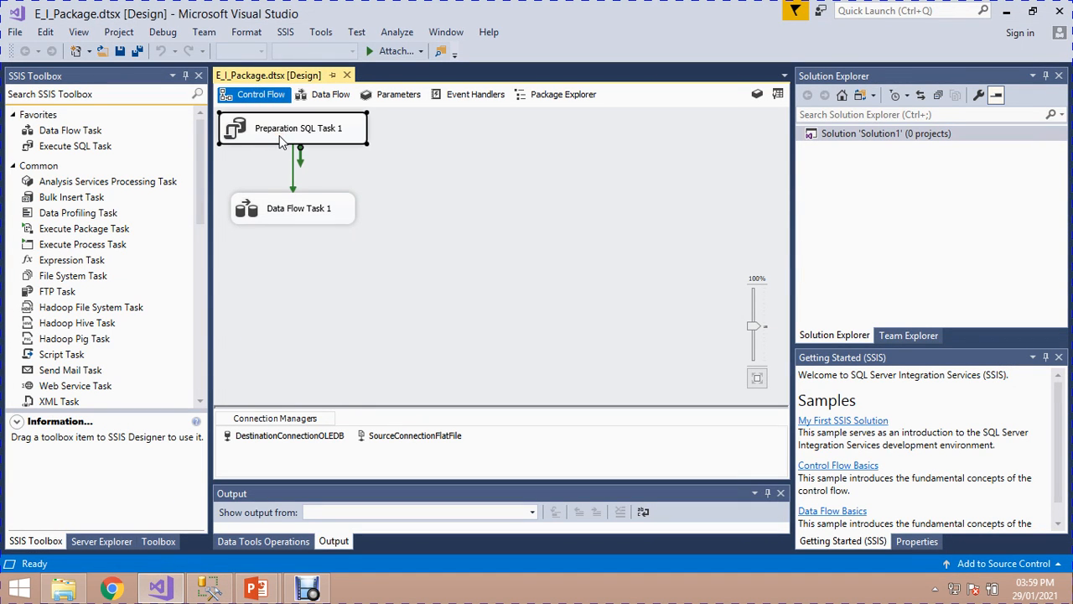
pyautogui.click(293, 213)
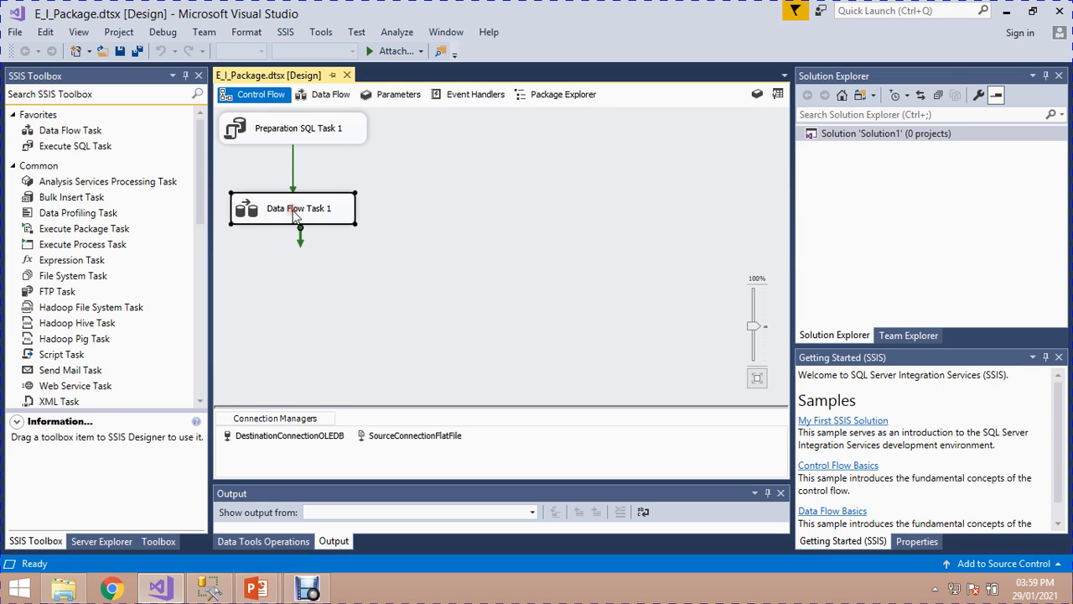
# Examine the package's data flow, inspecting the TestData_1_csv flat file source and the TestData_1 OLE DB destination.
pyautogui.click(312, 95)
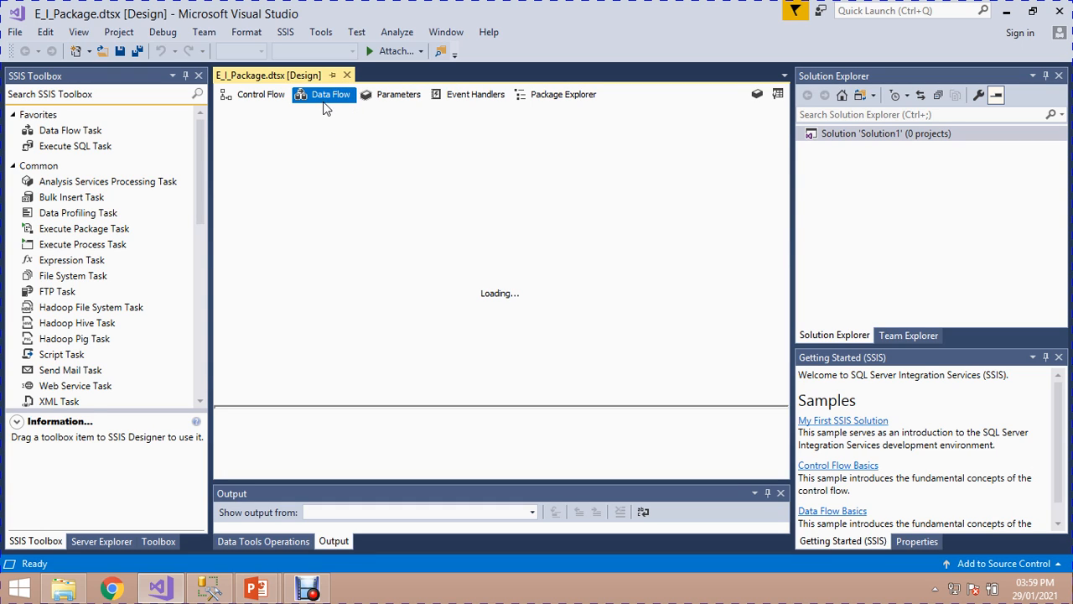
pyautogui.click(311, 154)
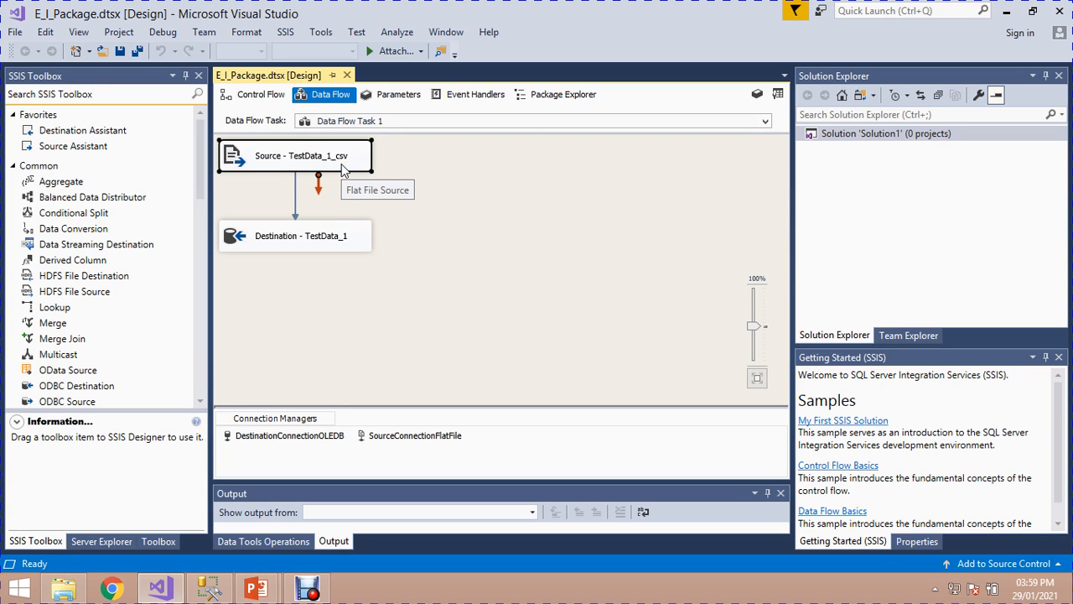
pyautogui.click(318, 238)
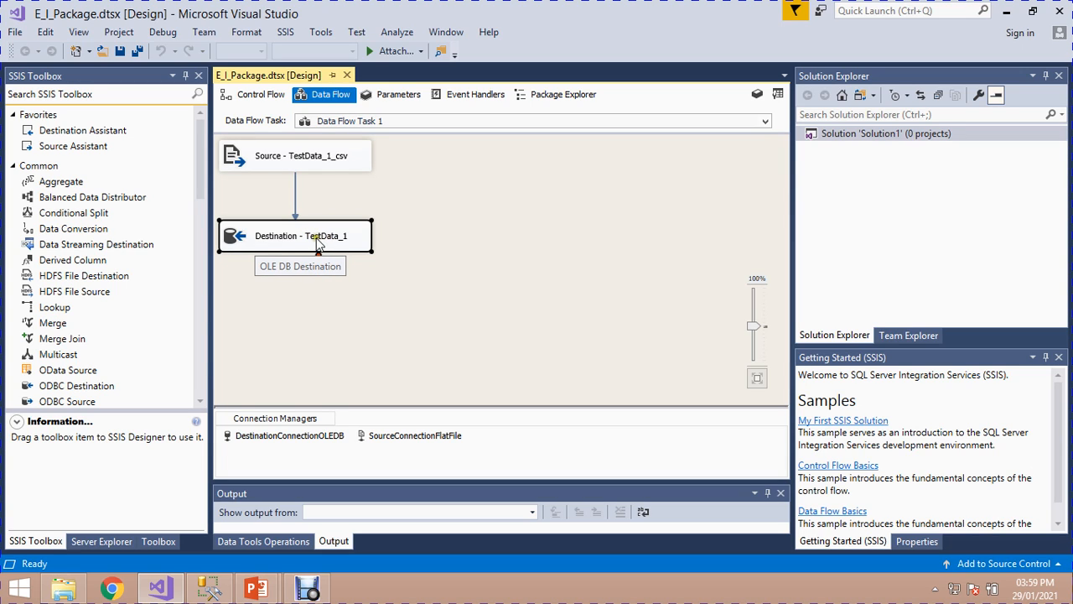
pyautogui.click(243, 162)
pyautogui.click(251, 232)
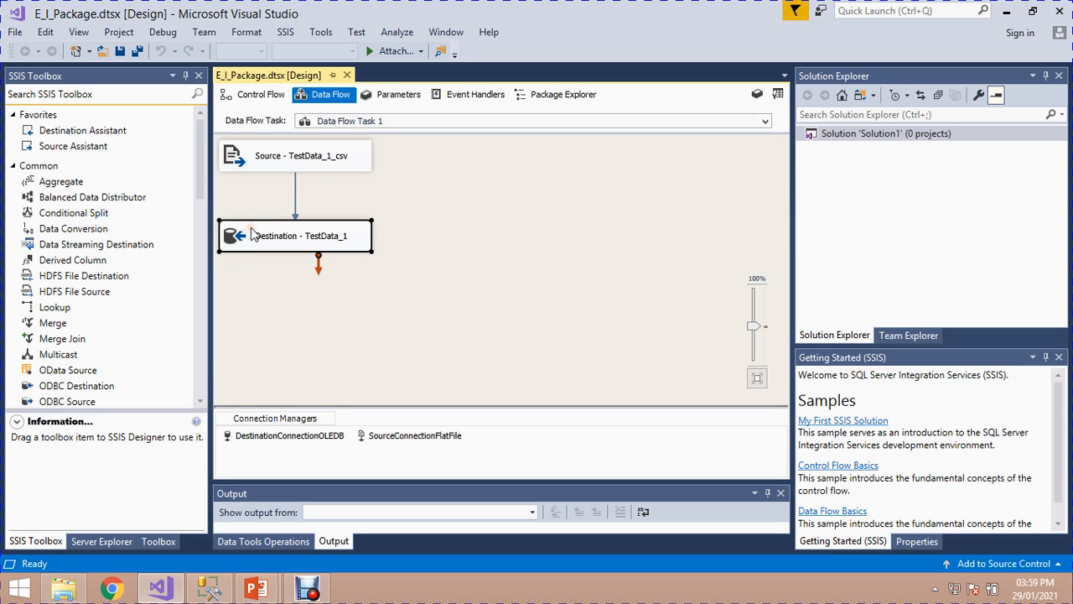
# Return to the package's control flow and open the SQLStatement of Preparation SQL Task 1.
pyautogui.click(261, 97)
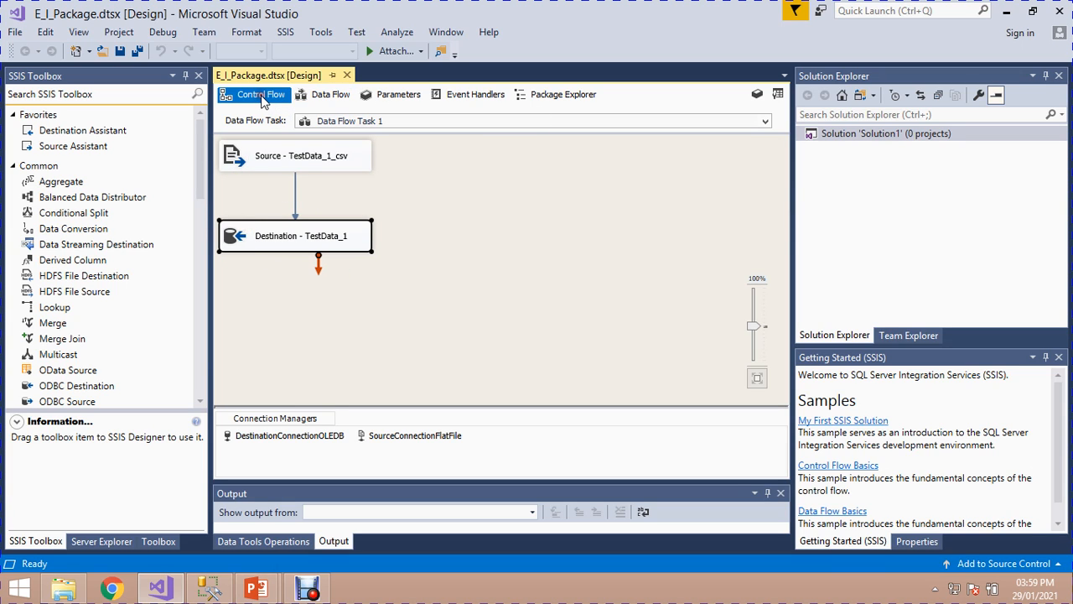
pyautogui.click(270, 136)
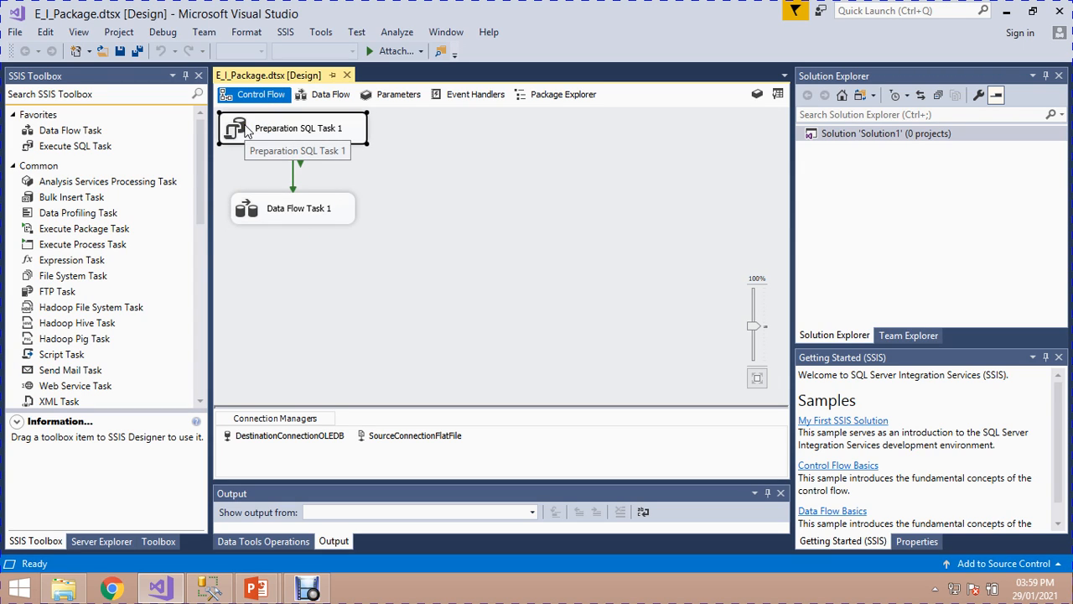
pyautogui.doubleClick(306, 132)
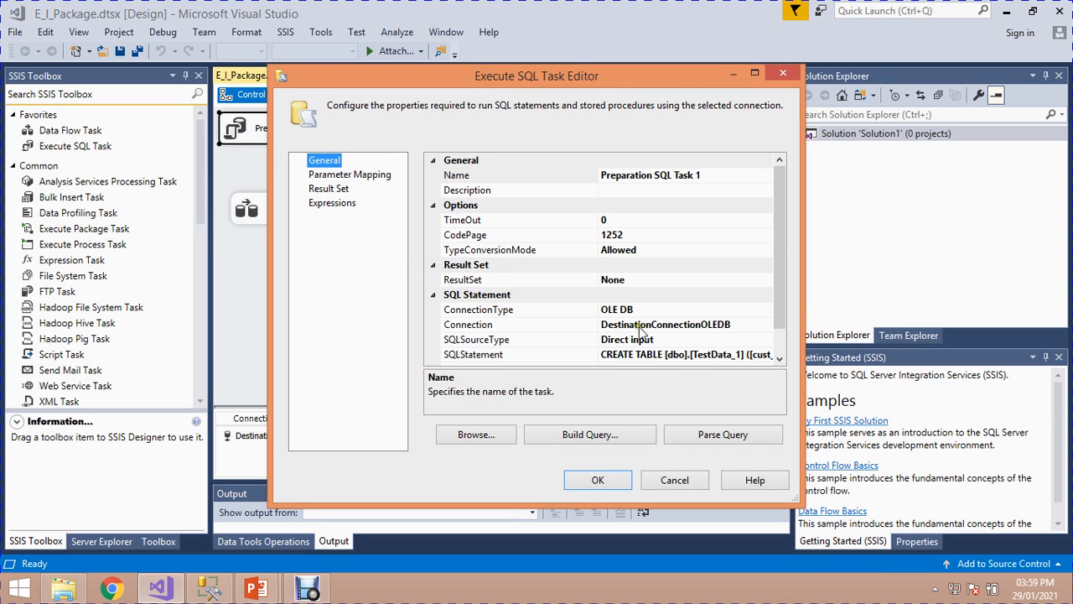
pyautogui.moveTo(774, 274); pyautogui.dragTo(772, 307)
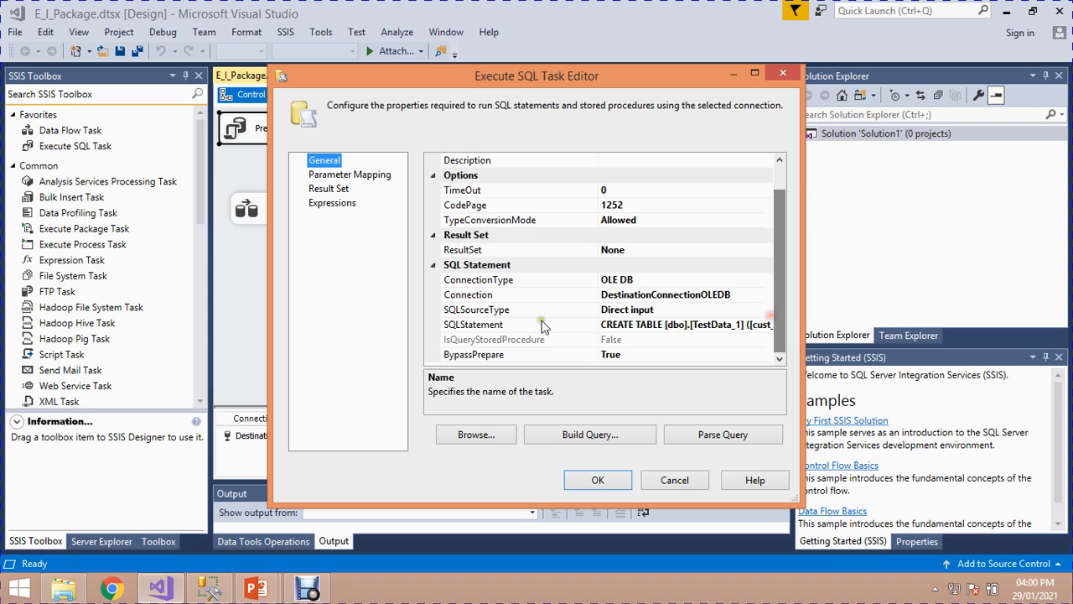
pyautogui.click(514, 327)
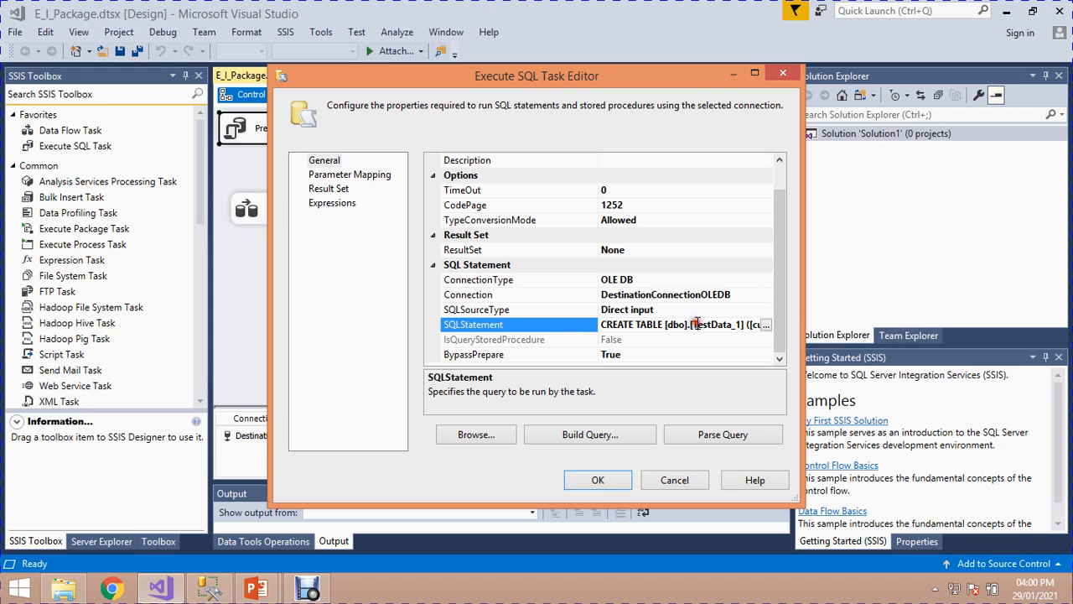
pyautogui.click(767, 326)
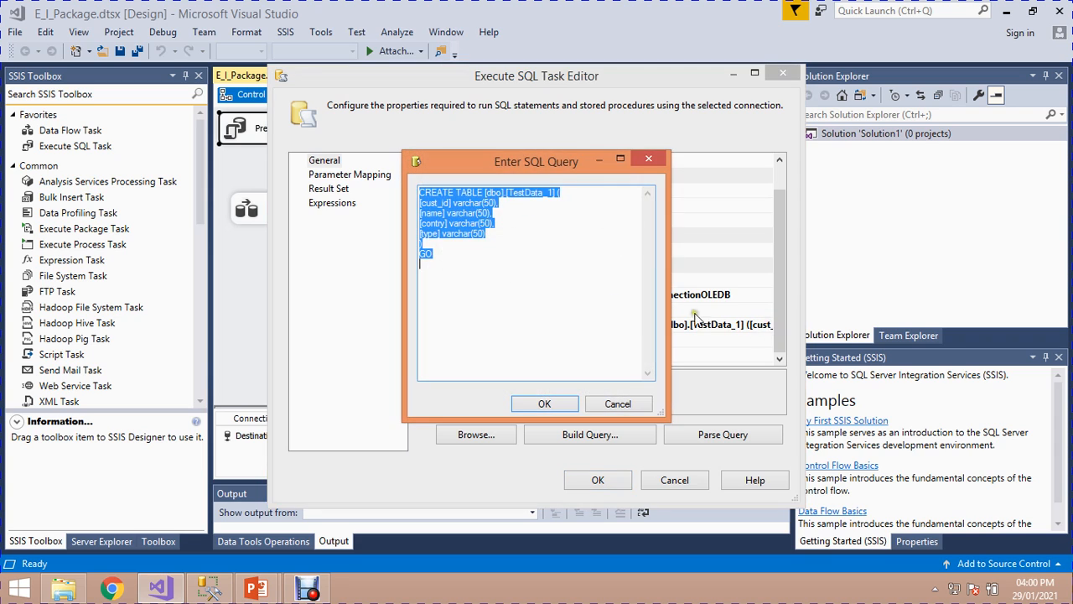
# Examine the CREATE TABLE [dbo].[TestData_1] query, and accept and close the query and task editors.
pyautogui.click(518, 228)
pyautogui.moveTo(421, 193); pyautogui.dragTo(554, 193)
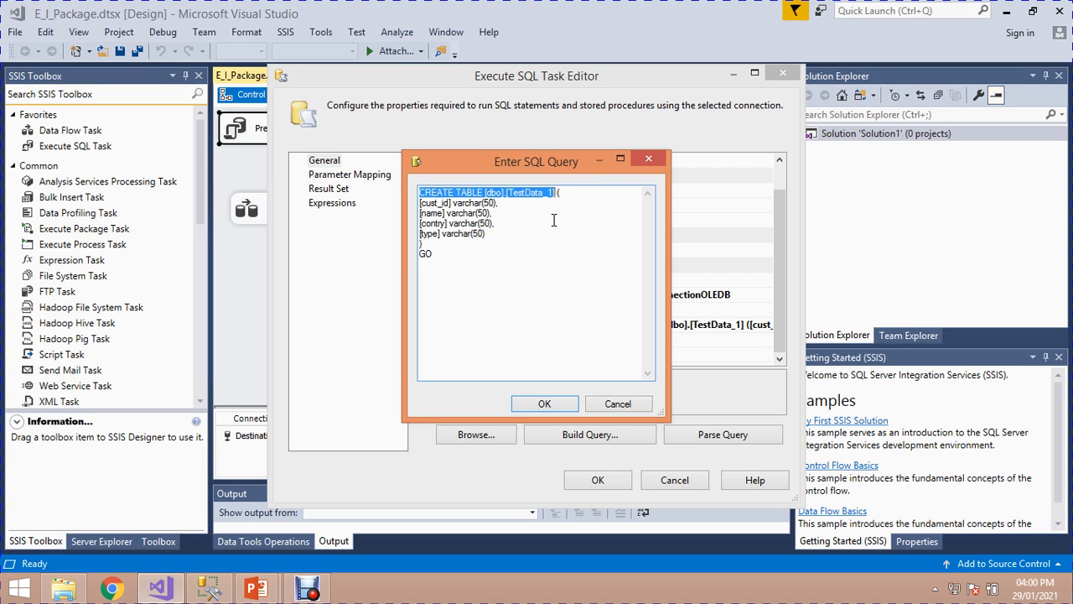
pyautogui.click(554, 219)
pyautogui.moveTo(420, 193); pyautogui.dragTo(552, 194)
pyautogui.click(441, 207)
pyautogui.click(550, 404)
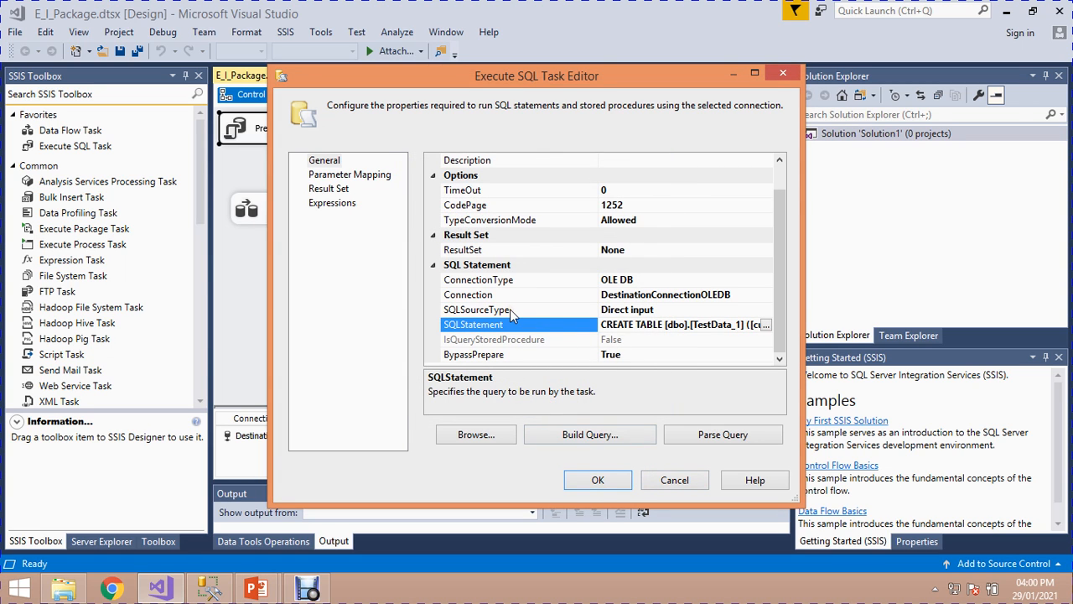
pyautogui.click(597, 479)
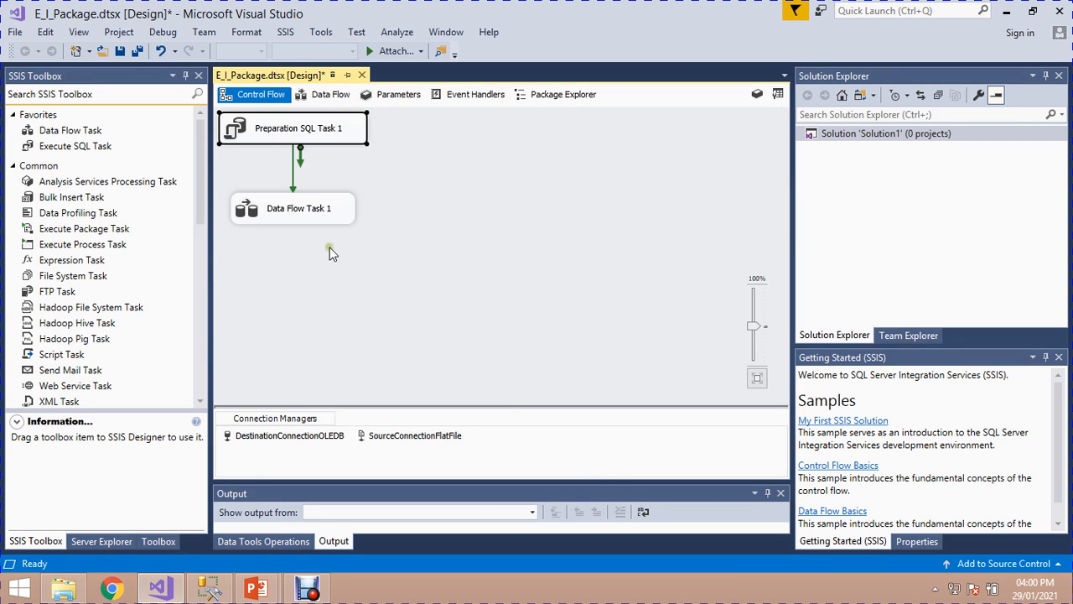
pyautogui.click(362, 281)
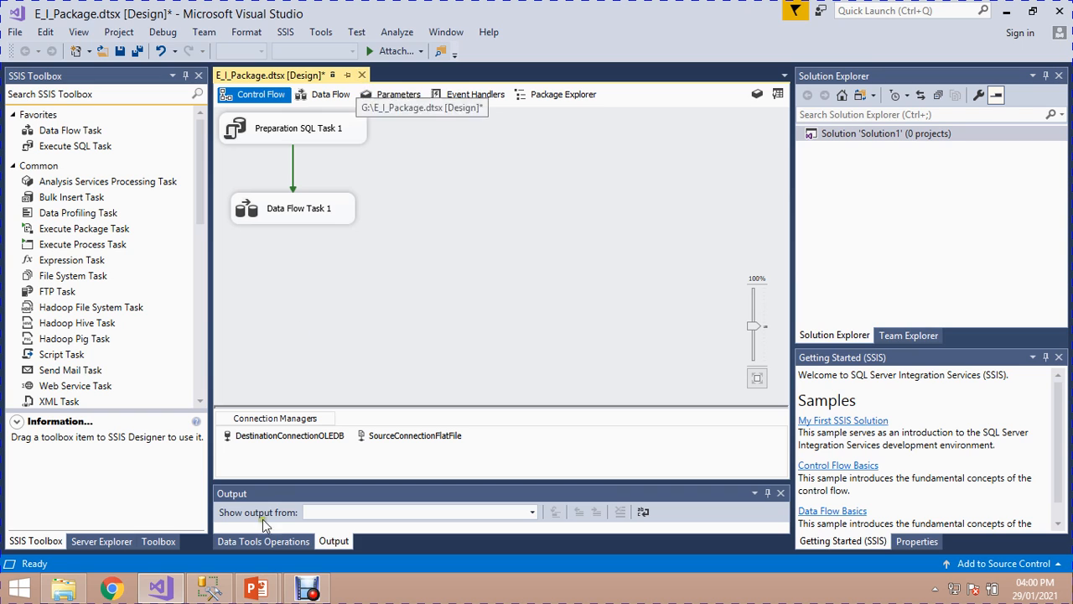
# Switch to Management Studio and close the TestData_1 query, and bring up the Start screen.
pyautogui.click(210, 587)
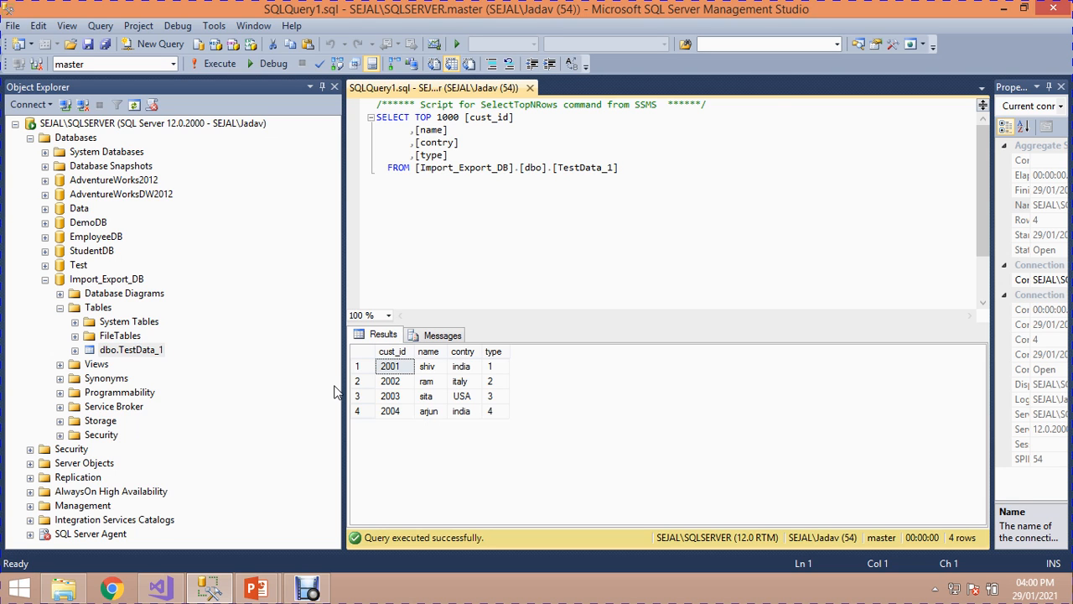
pyautogui.click(529, 88)
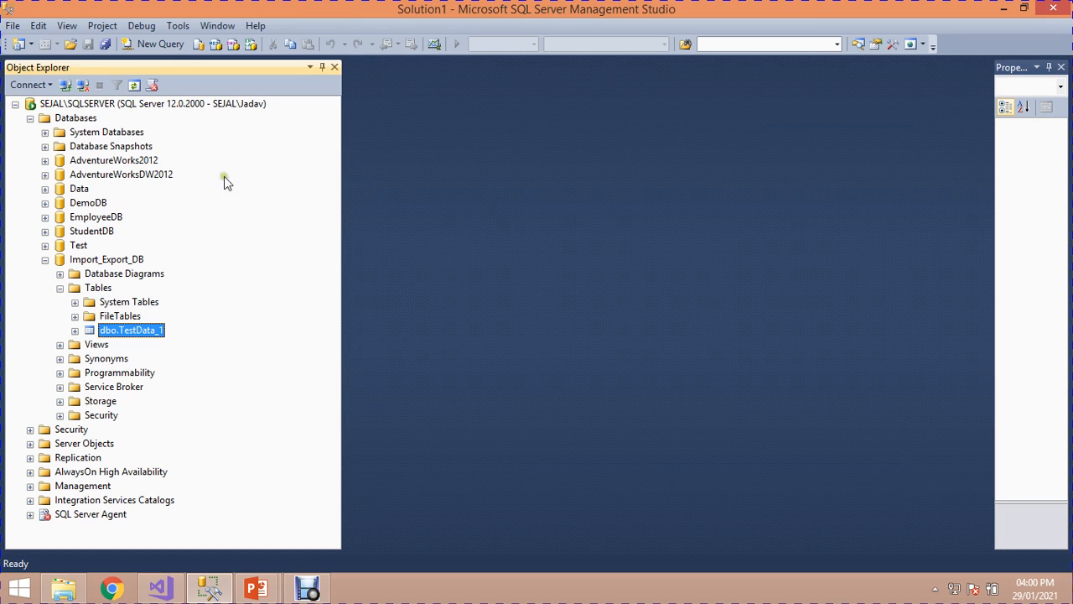
pyautogui.click(75, 584)
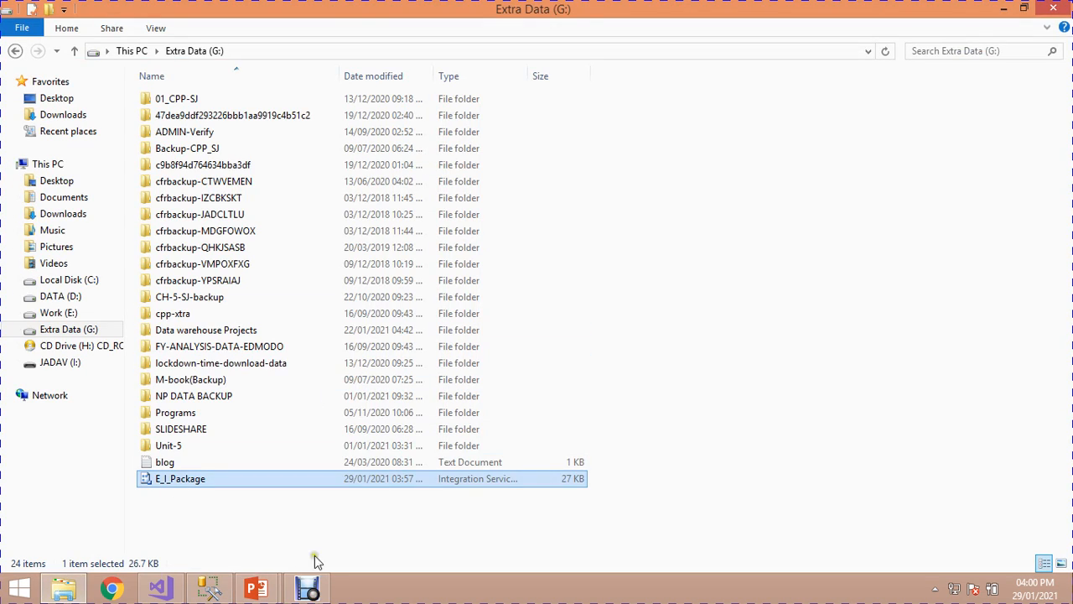
pyautogui.click(18, 586)
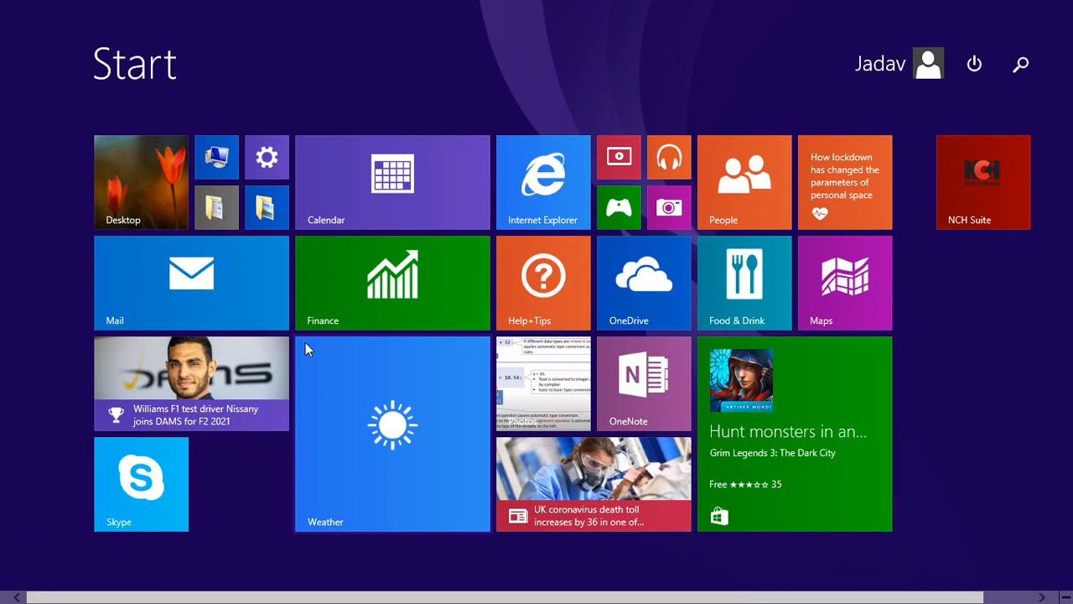
pyautogui.write('ex')
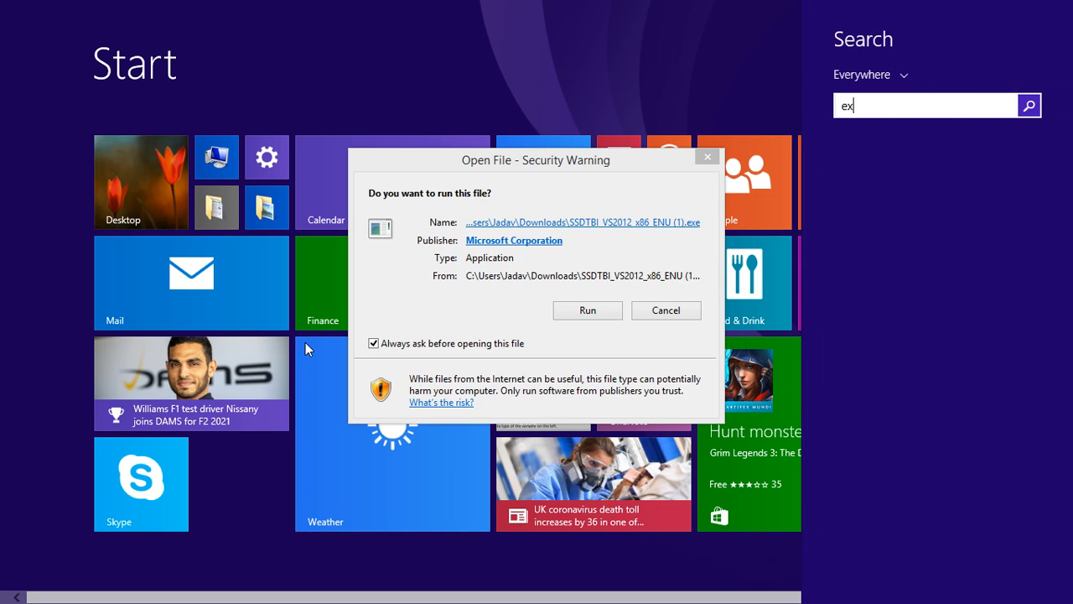
pyautogui.press('BackSpace')
pyautogui.press('BackSpace')
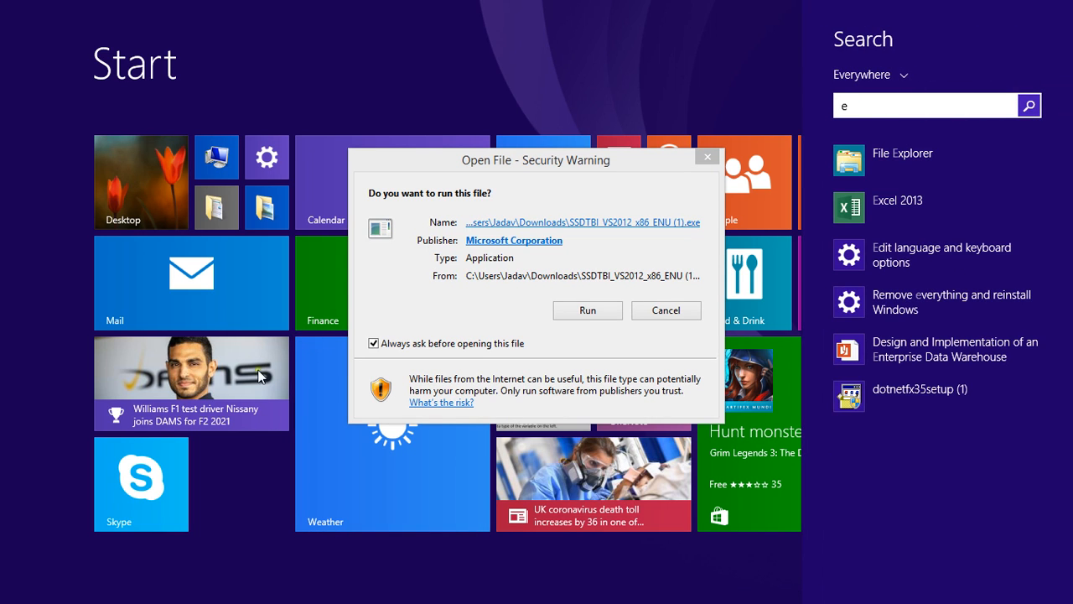
pyautogui.click(676, 310)
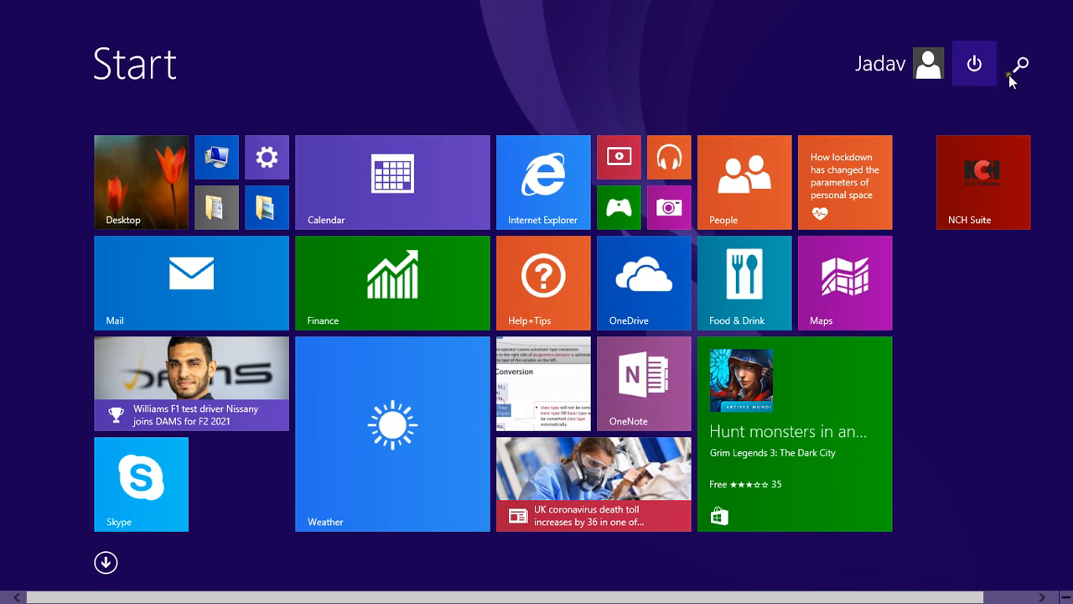
# Launch Excel, agreeing to select the file types it should open, and create a blank workbook.
pyautogui.click(1020, 59)
pyautogui.write('exc')
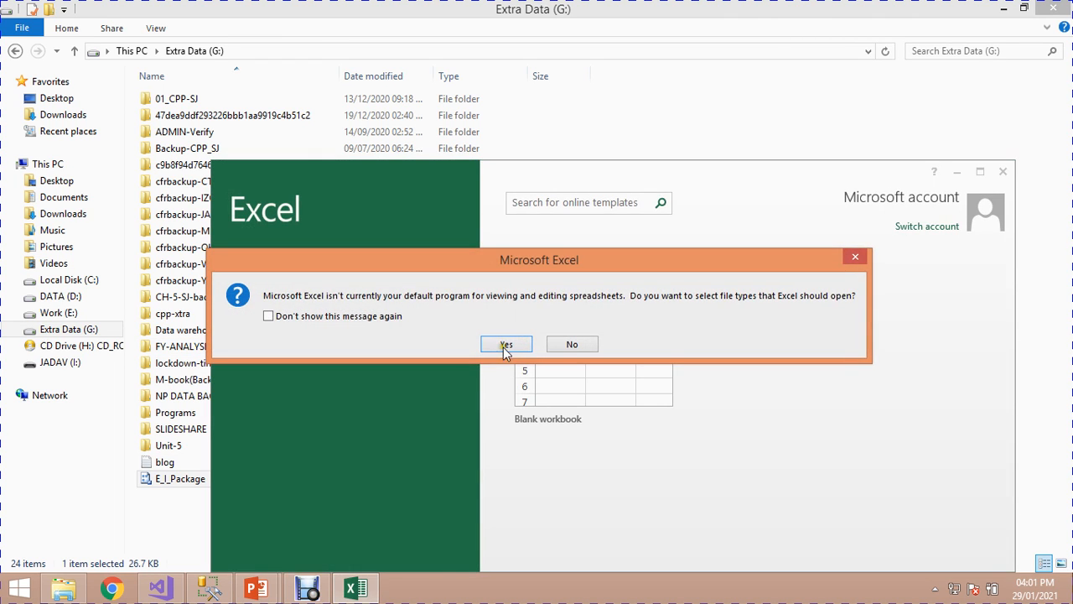
pyautogui.click(504, 345)
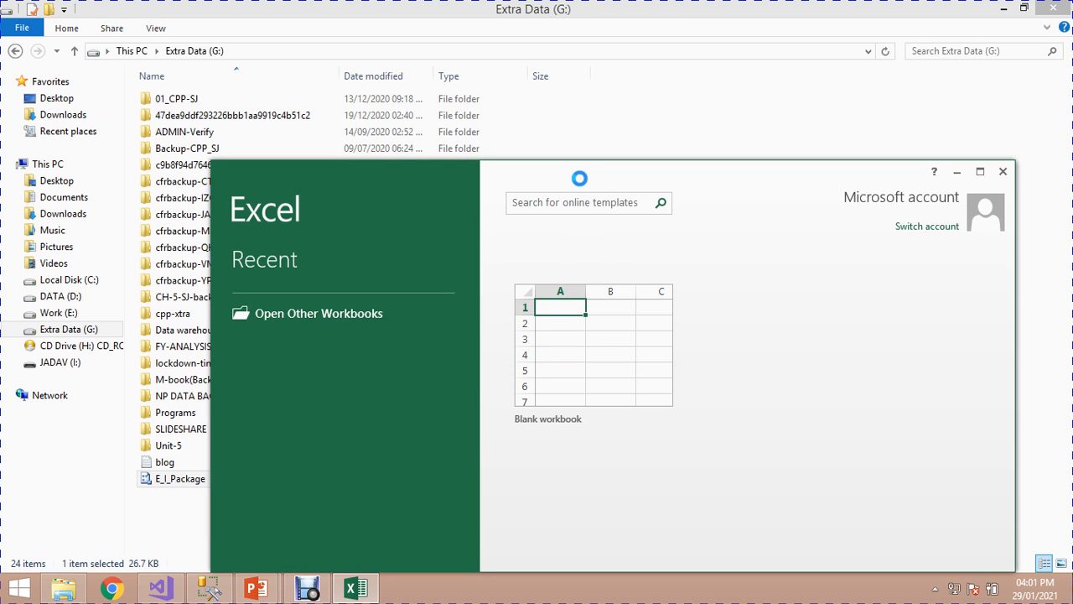
pyautogui.click(598, 334)
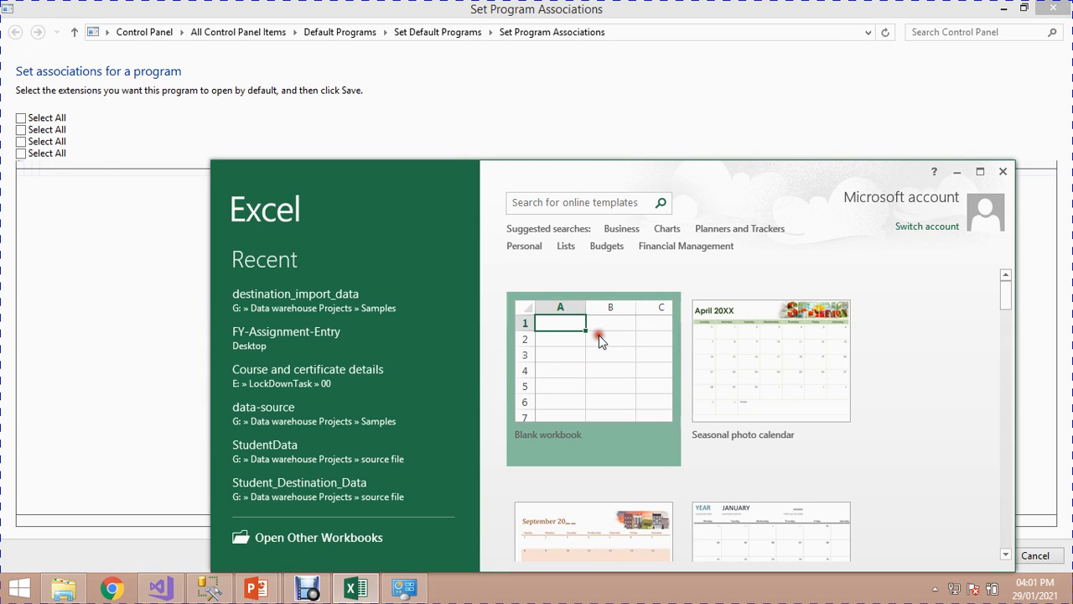
pyautogui.click(598, 334)
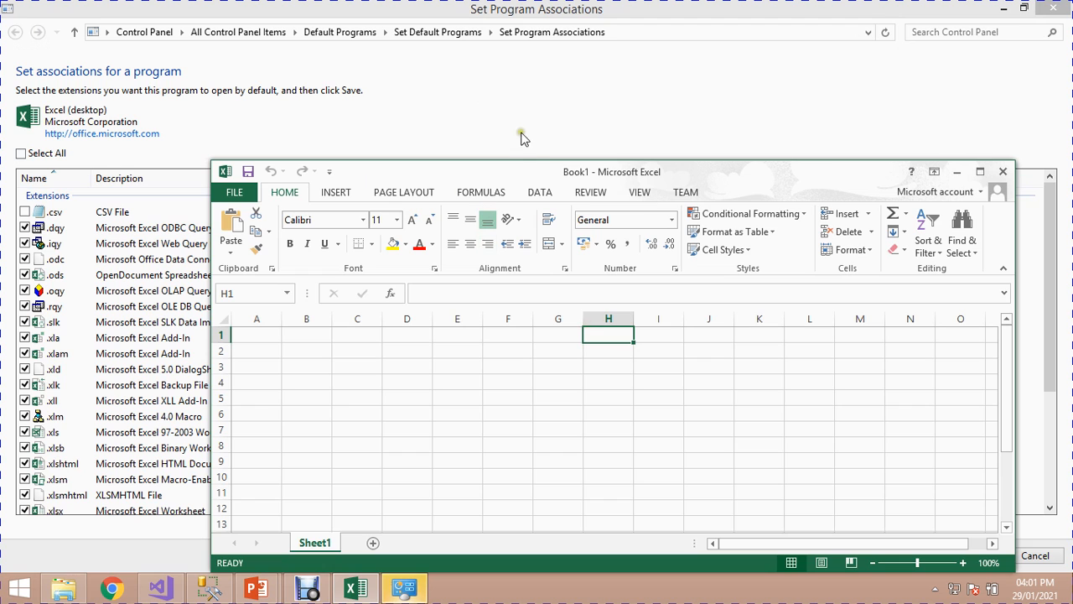
# Close the Set Program Associations window, and maximize the blank workbook with cell A1 selected.
pyautogui.click(521, 138)
pyautogui.click(1053, 7)
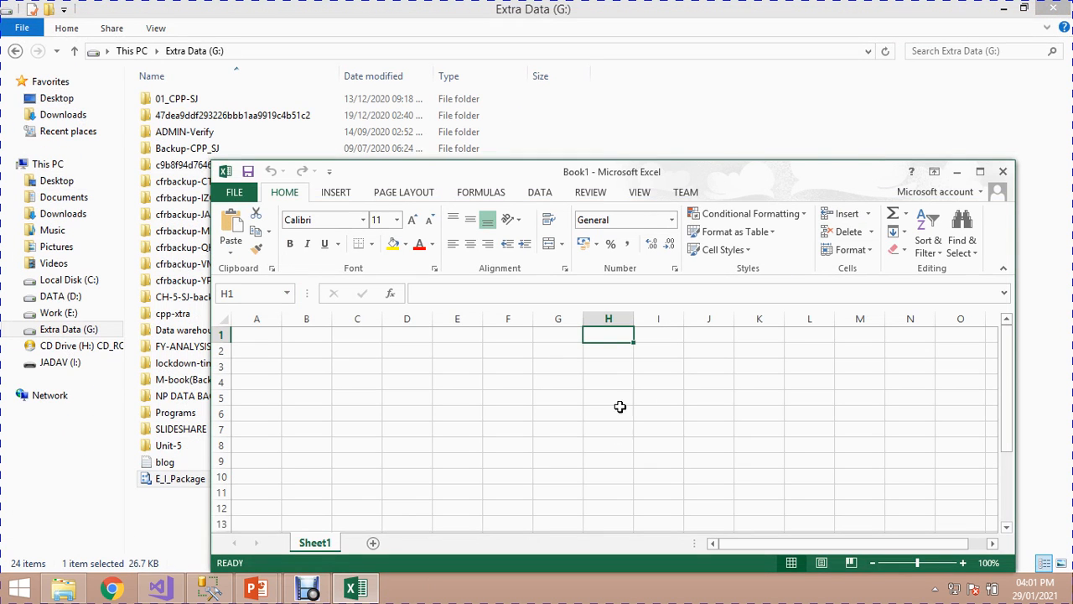
pyautogui.doubleClick(664, 172)
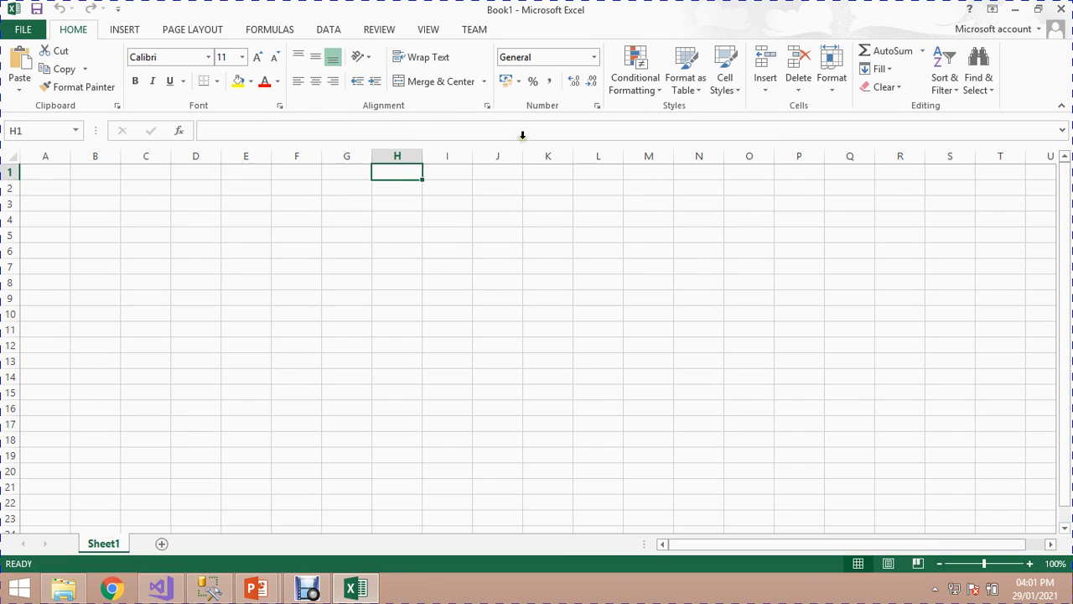
pyautogui.click(55, 176)
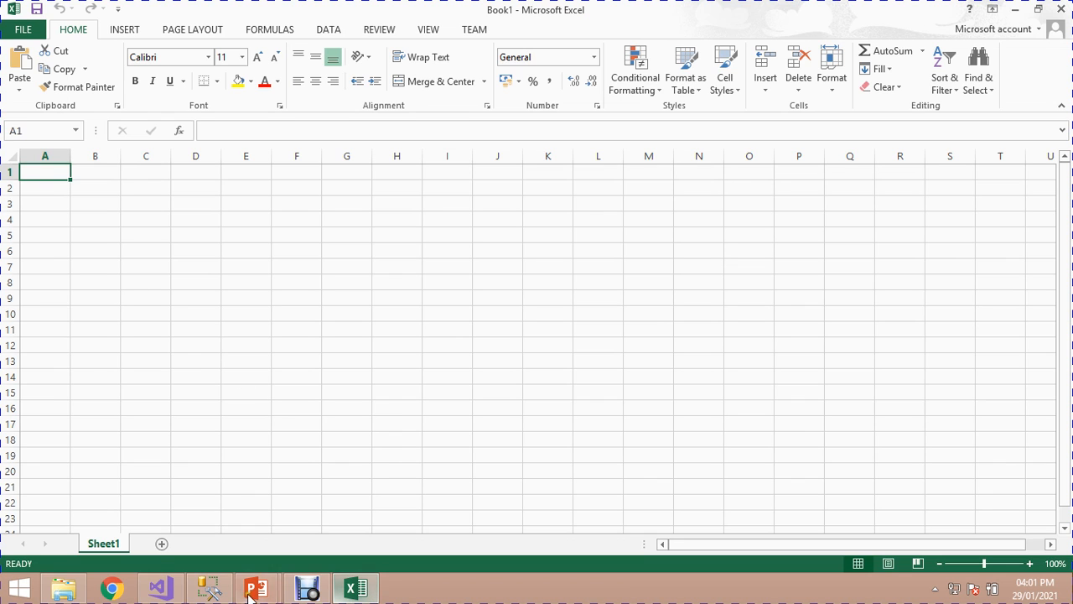
# Switch to Management Studio, select the top 1000 rows of dbo.TestData_1, and examine the cust_id, name, contry and type columns.
pyautogui.click(209, 588)
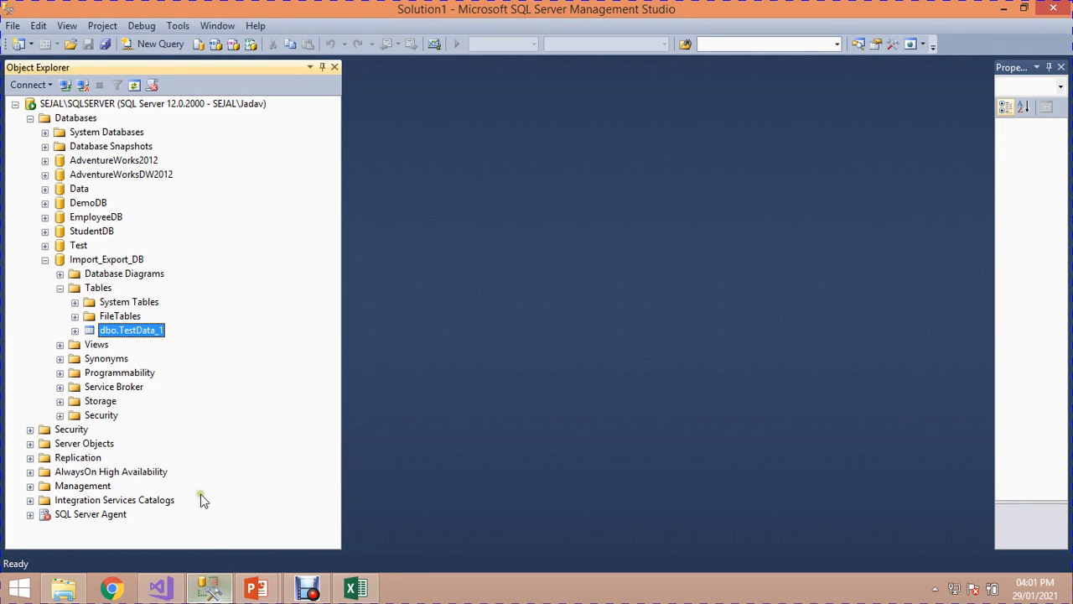
pyautogui.rightClick(111, 332)
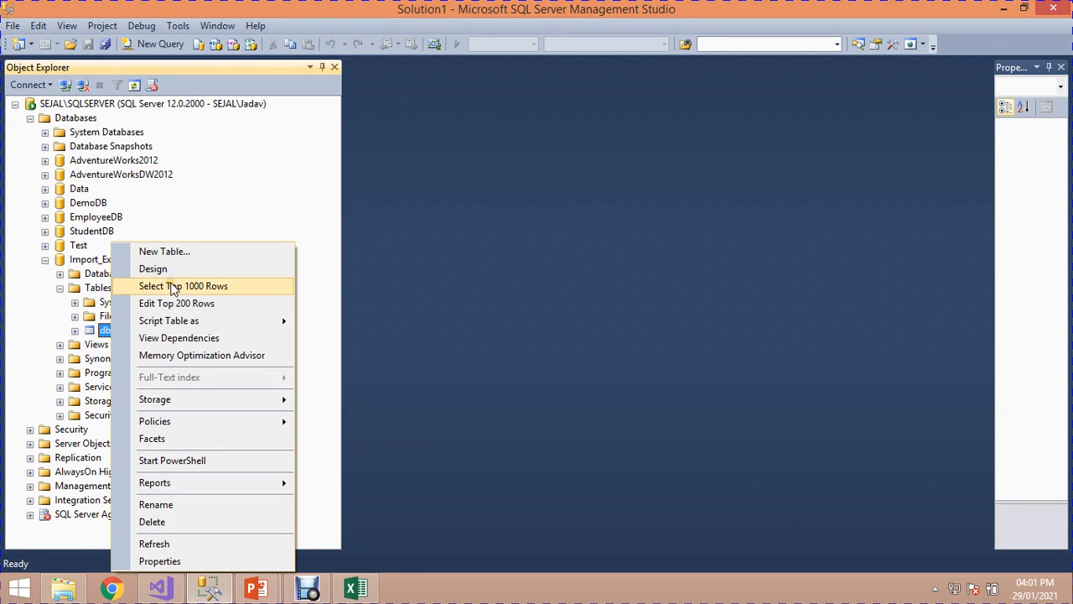
pyautogui.click(173, 286)
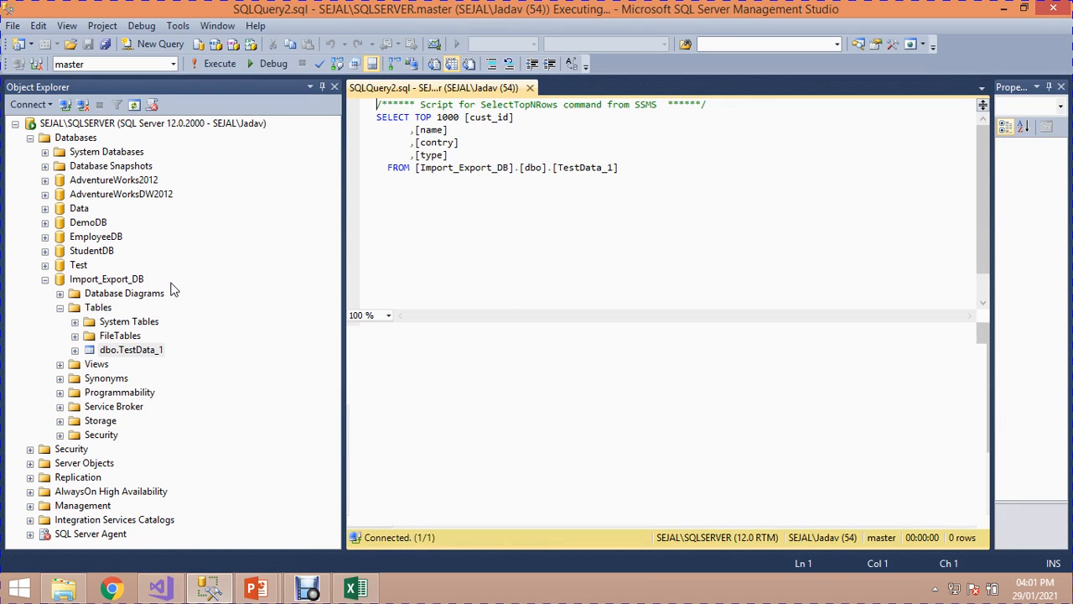
pyautogui.click(388, 351)
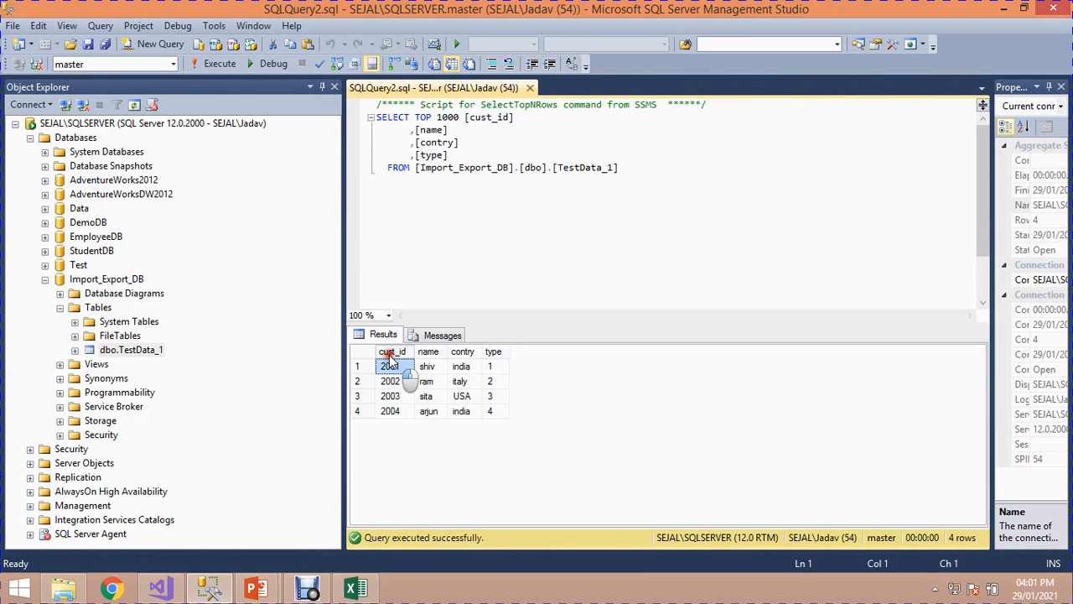
pyautogui.click(428, 351)
pyautogui.click(463, 351)
pyautogui.click(496, 352)
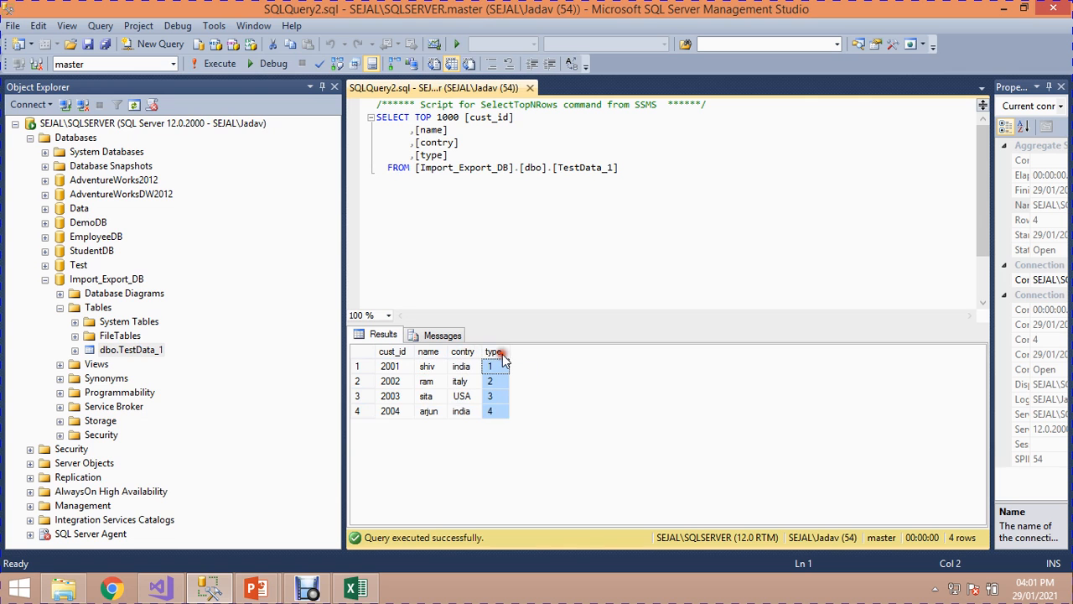
# Switch to Excel and place the restored Book1 window beside the query results.
pyautogui.click(356, 588)
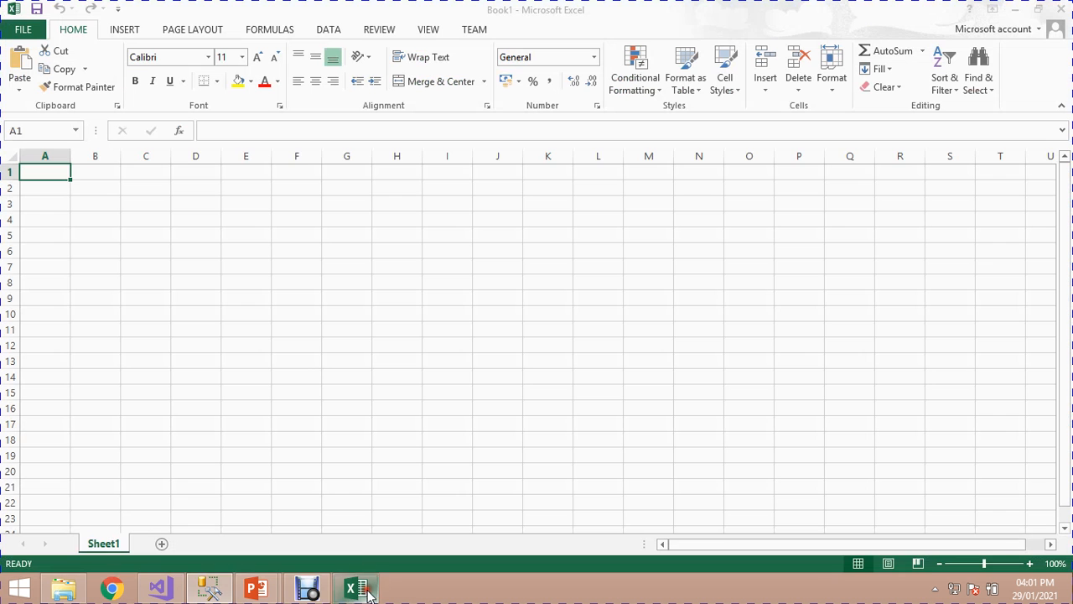
pyautogui.doubleClick(302, 13)
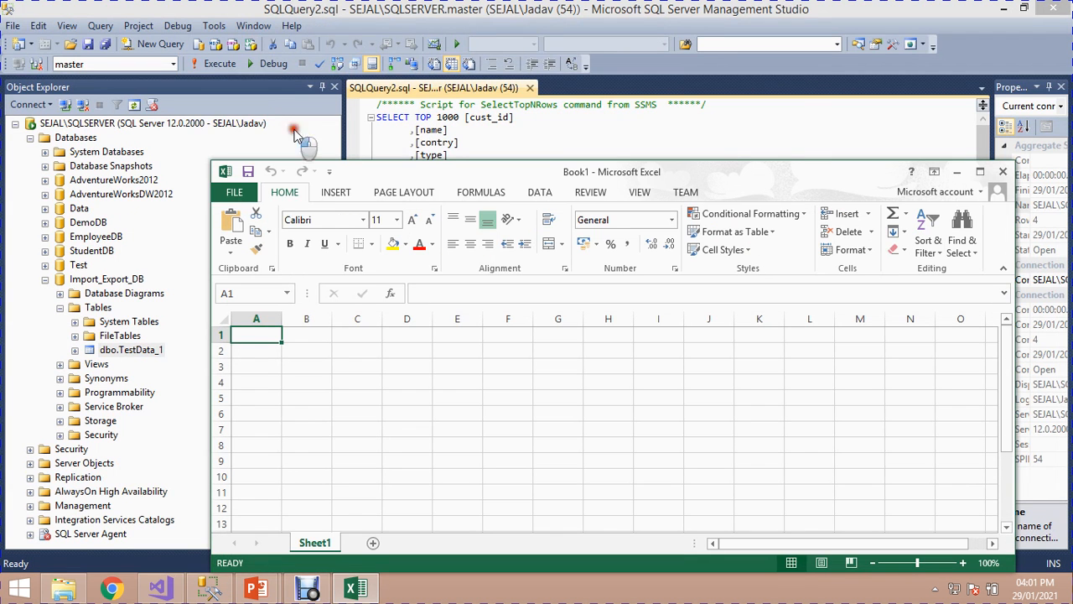
pyautogui.moveTo(461, 178); pyautogui.dragTo(863, 193)
# Enter the column headers cust_id, name, contry and type in cells A1 to D1.
pyautogui.write('cust_id')
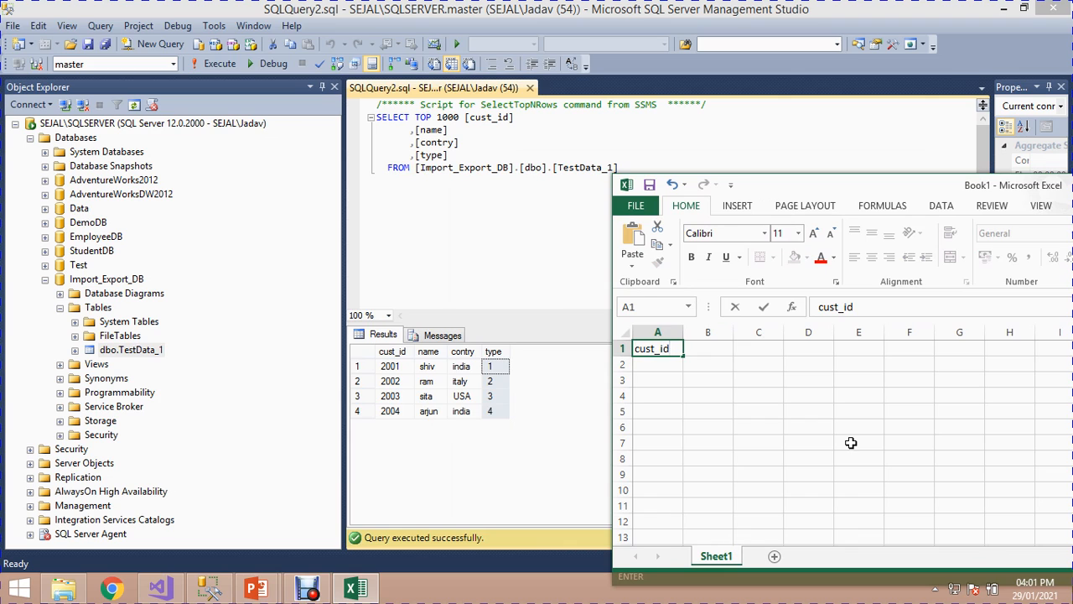
pyautogui.press('Tab')
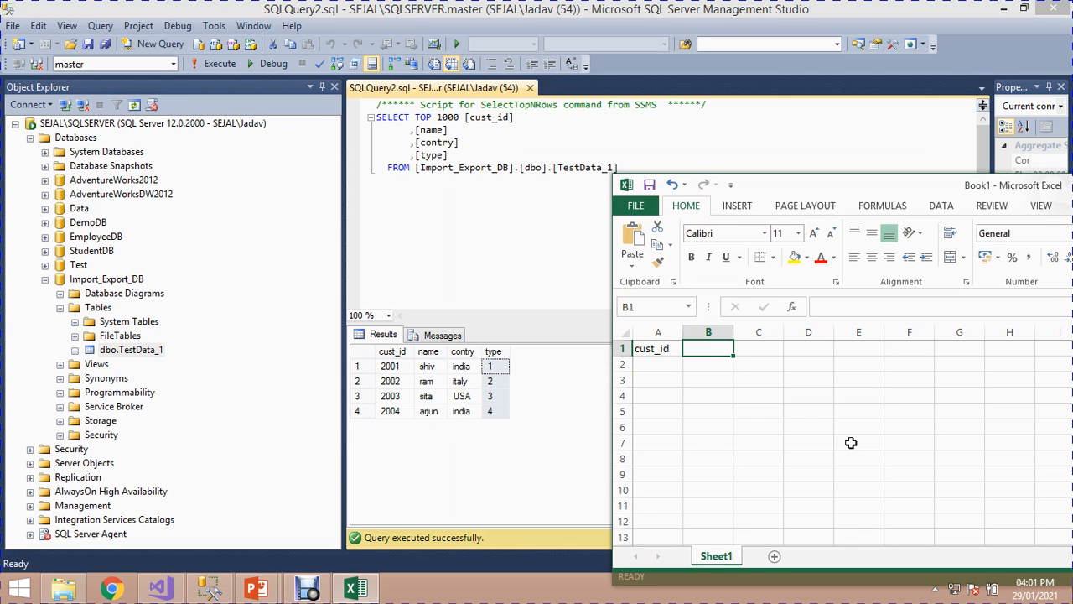
pyautogui.write('name')
pyautogui.press('Tab')
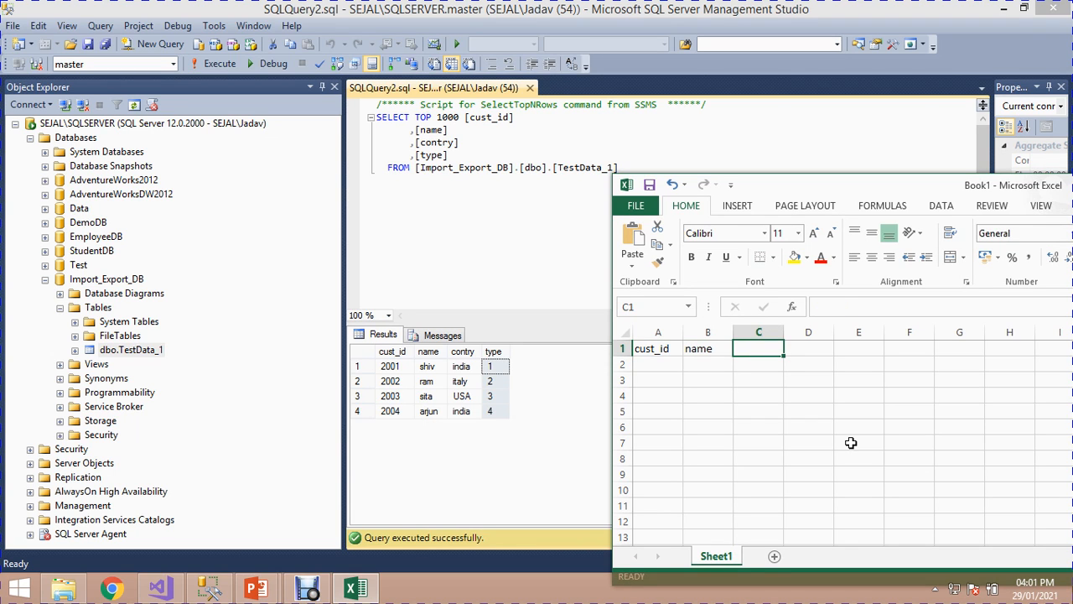
pyautogui.write('contry')
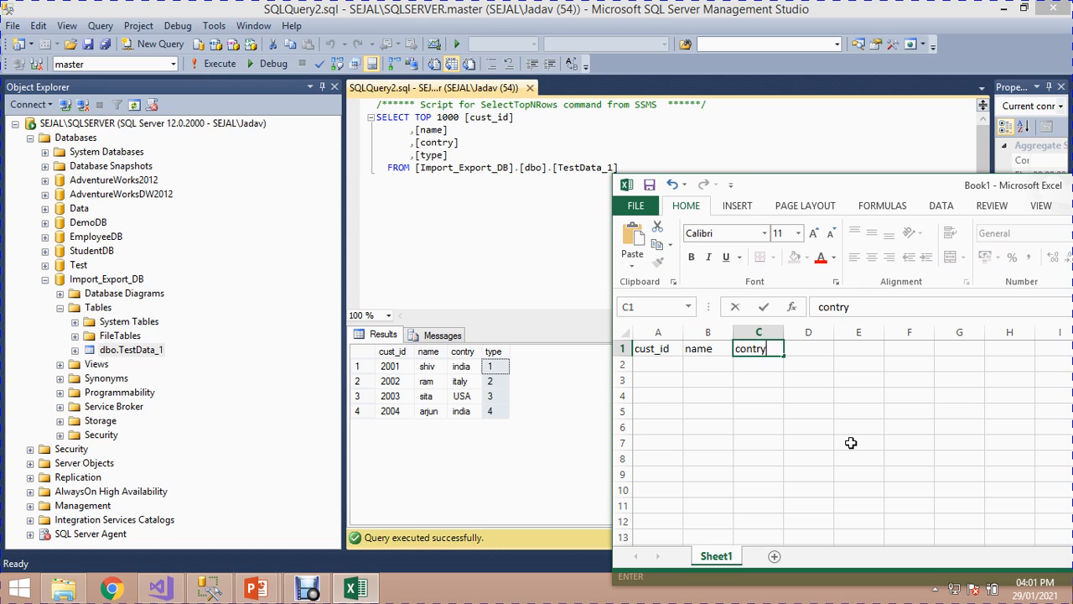
pyautogui.press('Tab')
pyautogui.write('ty')
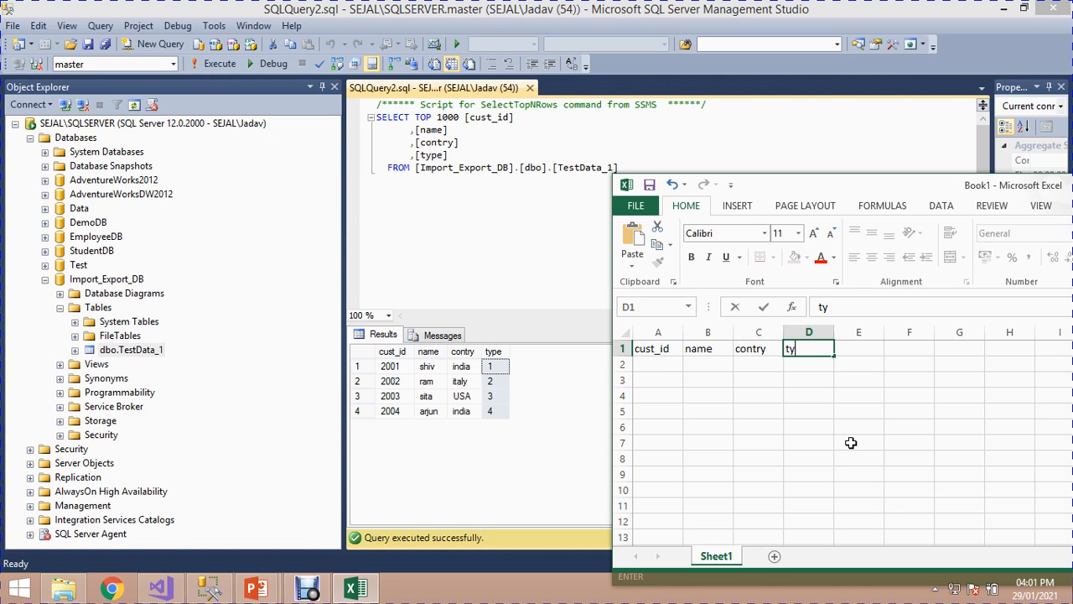
pyautogui.write('pe')
# Shorten the header in cell A1 to id.
pyautogui.click(664, 349)
pyautogui.doubleClick(662, 348)
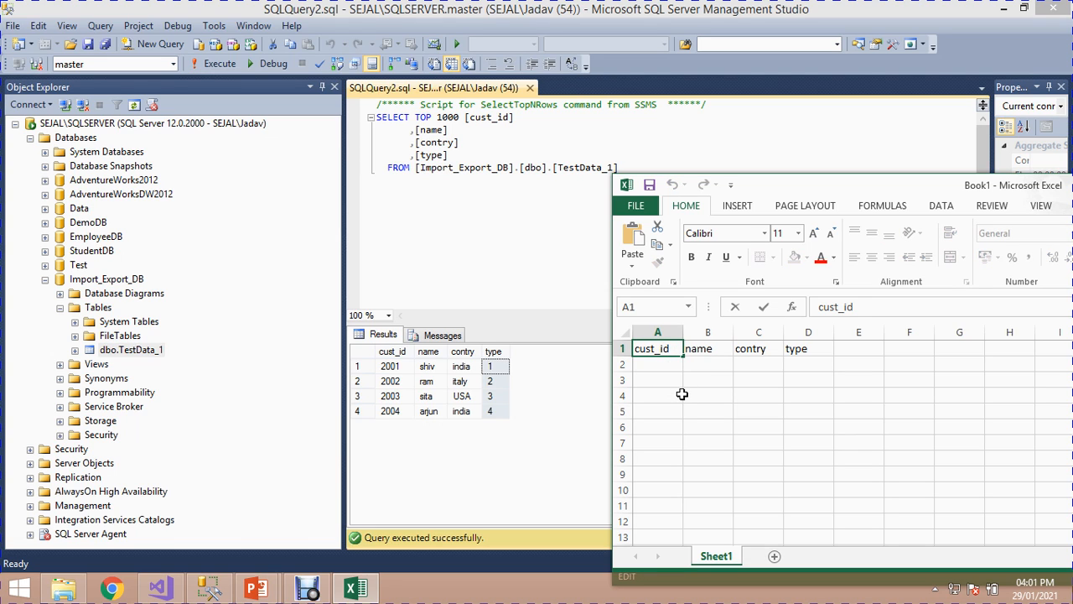
pyautogui.press('BackSpace')
pyautogui.press('BackSpace')
pyautogui.press('BackSpace')
pyautogui.press('BackSpace')
pyautogui.press('BackSpace')
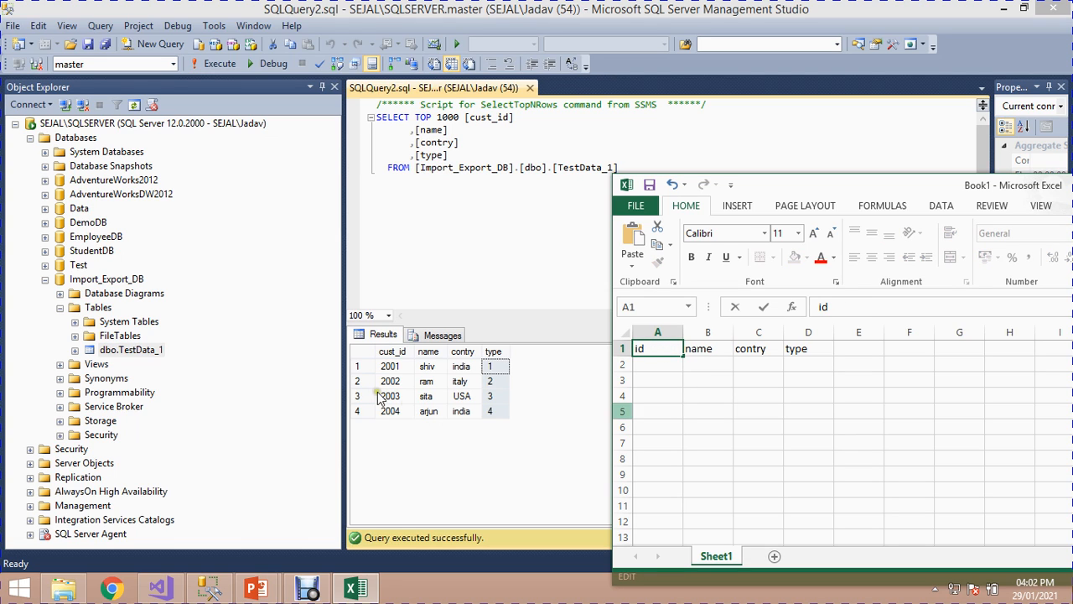
# Maximize the workbook window and save the workbook as Exp on the Extra Data (G:) drive.
pyautogui.doubleClick(789, 180)
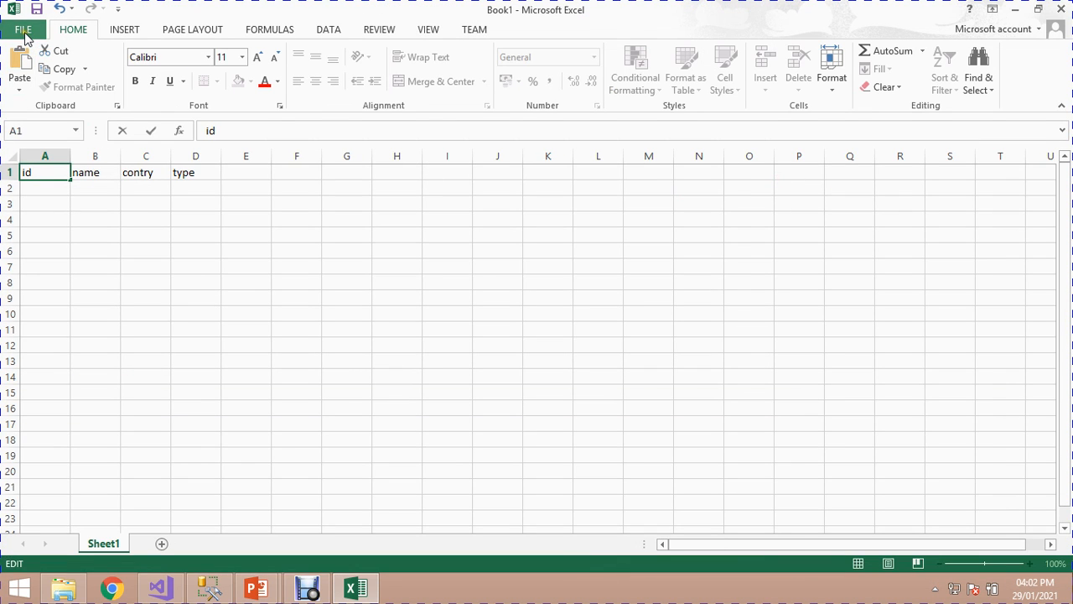
pyautogui.click(23, 31)
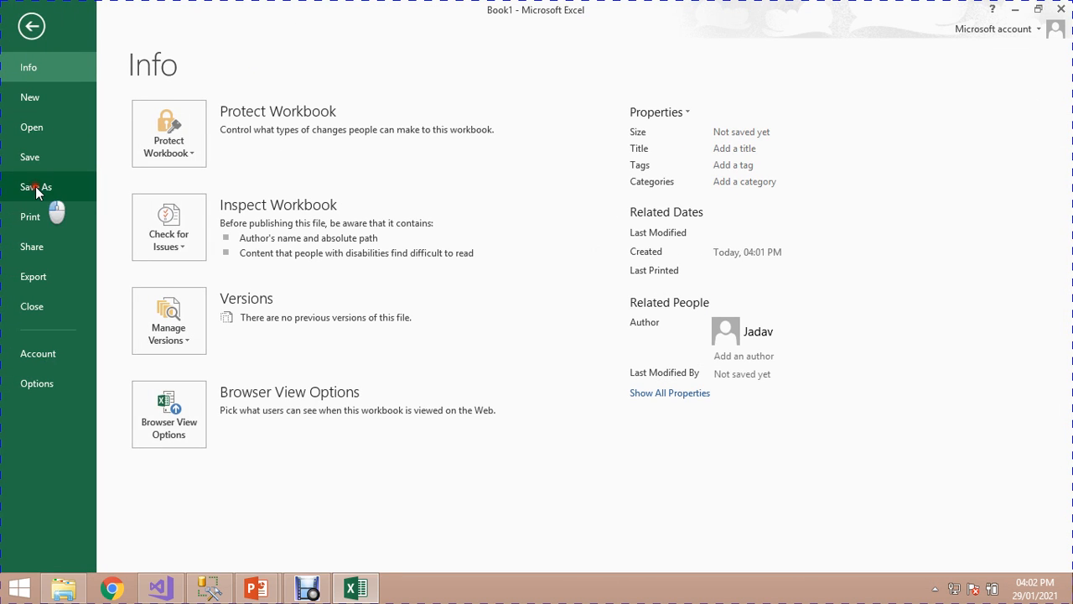
pyautogui.click(36, 188)
pyautogui.click(180, 172)
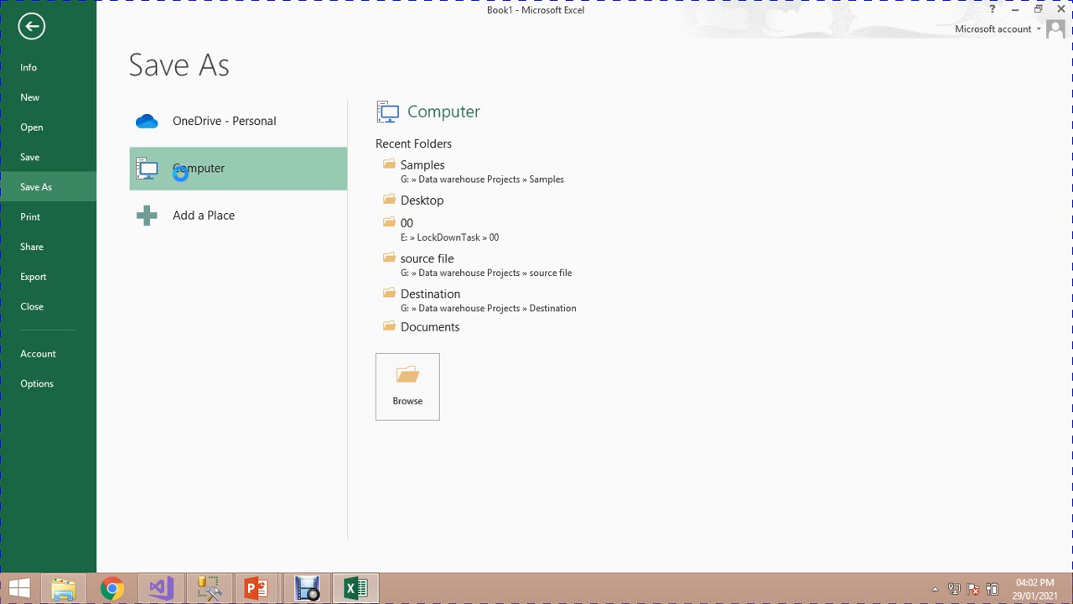
pyautogui.click(180, 172)
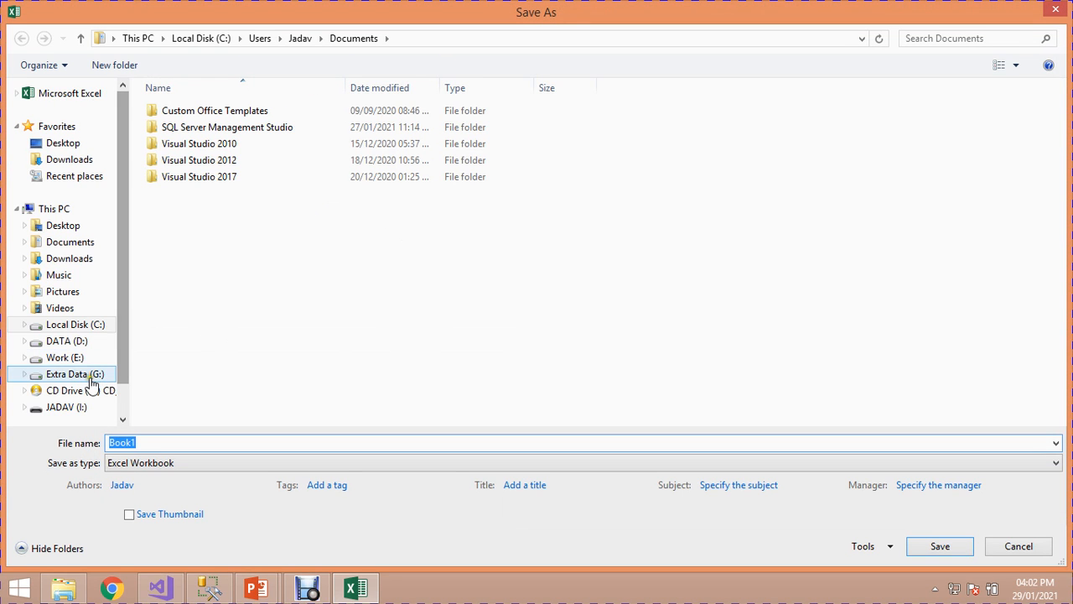
pyautogui.click(88, 376)
pyautogui.click(155, 443)
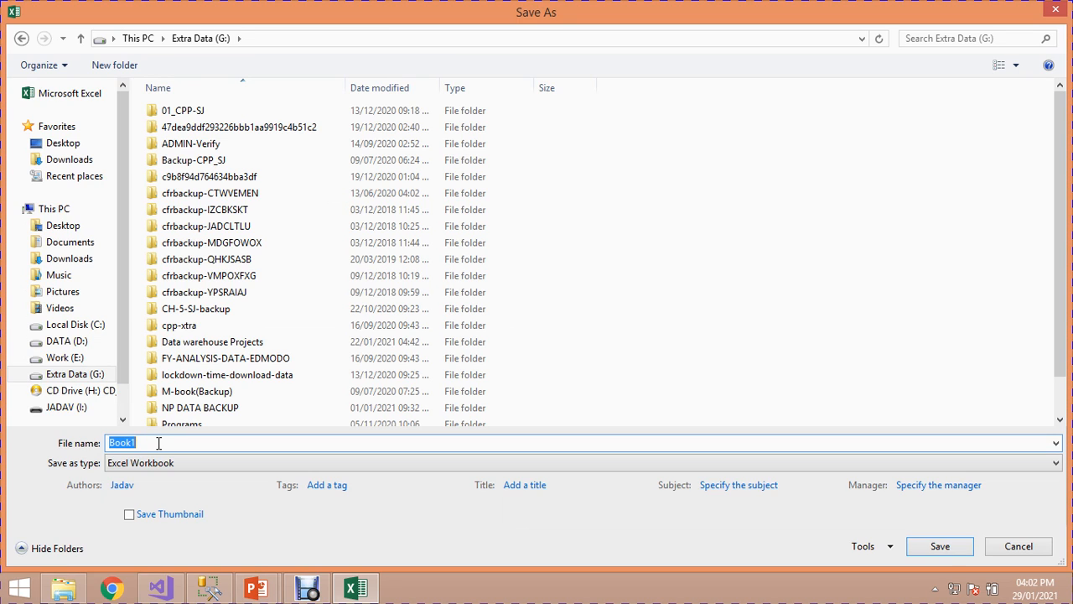
pyautogui.write('Exp')
pyautogui.click(939, 546)
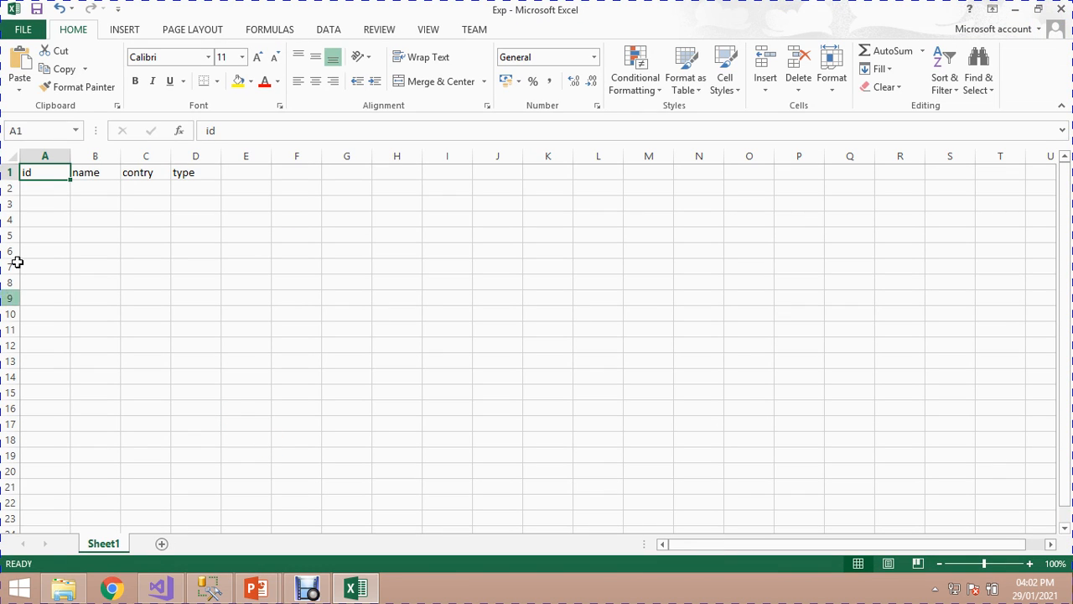
# Close the Exp workbook, and close the SQLQuery2.sql query in Management Studio.
pyautogui.click(73, 193)
pyautogui.click(147, 208)
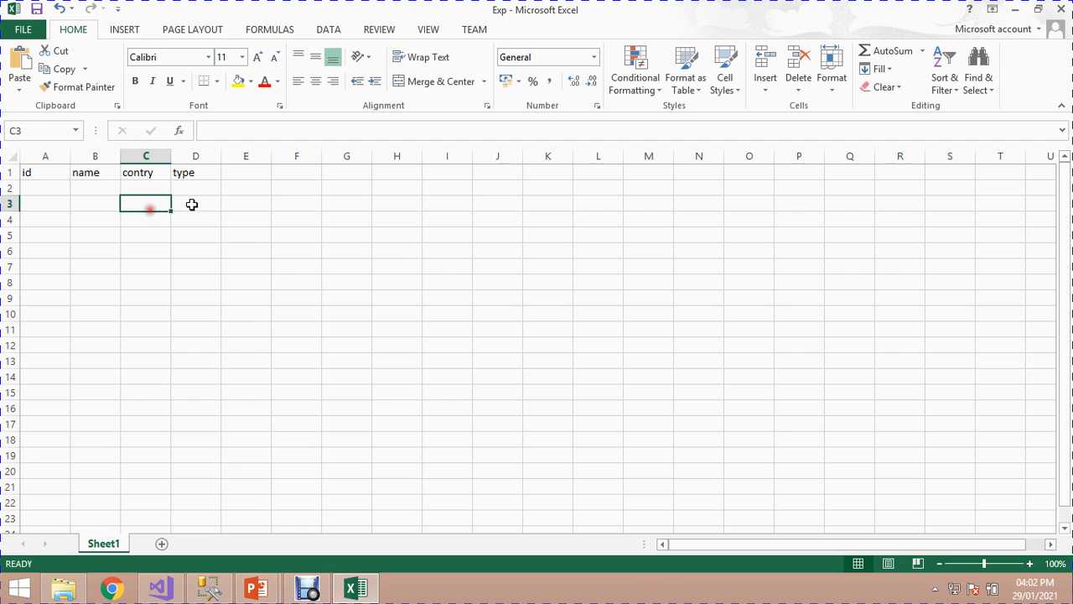
pyautogui.click(1061, 9)
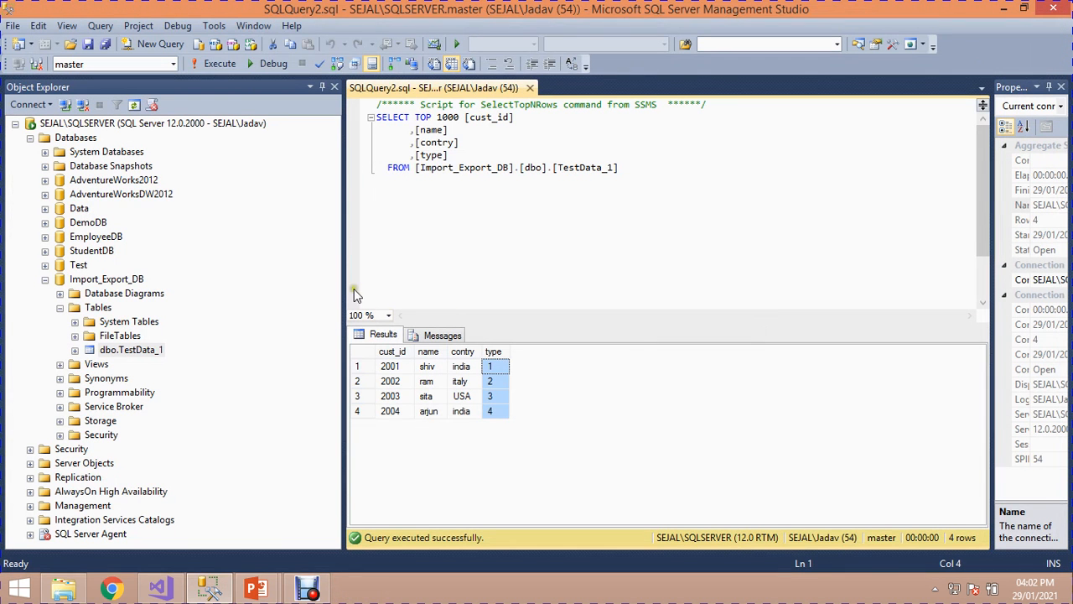
pyautogui.click(532, 88)
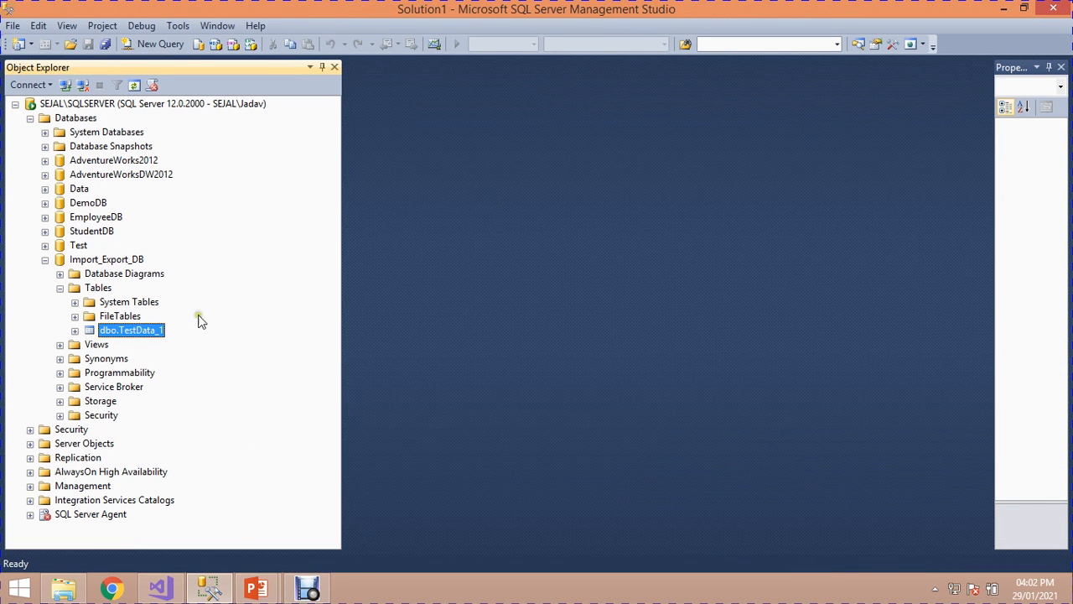
# Start the Export Data wizard for the Import_Export_DB database and continue past its welcome page.
pyautogui.click(77, 263)
pyautogui.rightClick(77, 262)
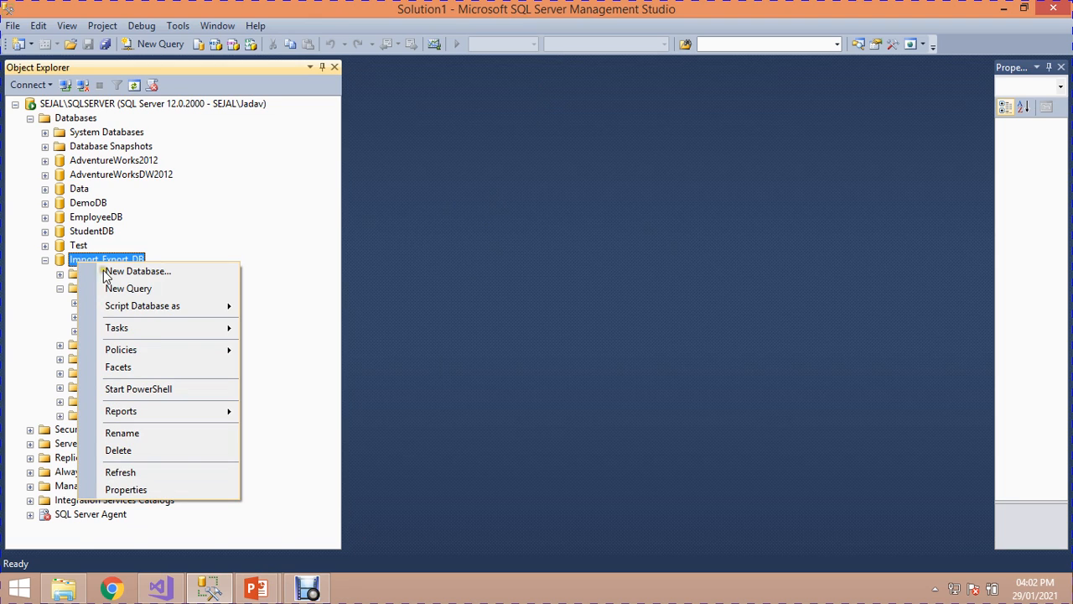
pyautogui.moveTo(210, 332)
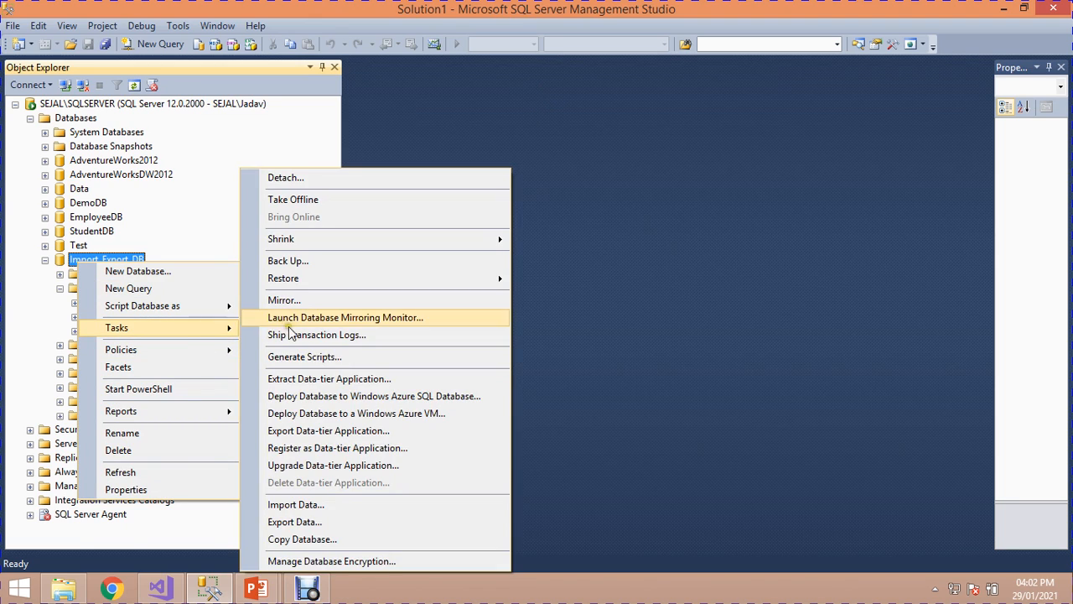
pyautogui.click(287, 523)
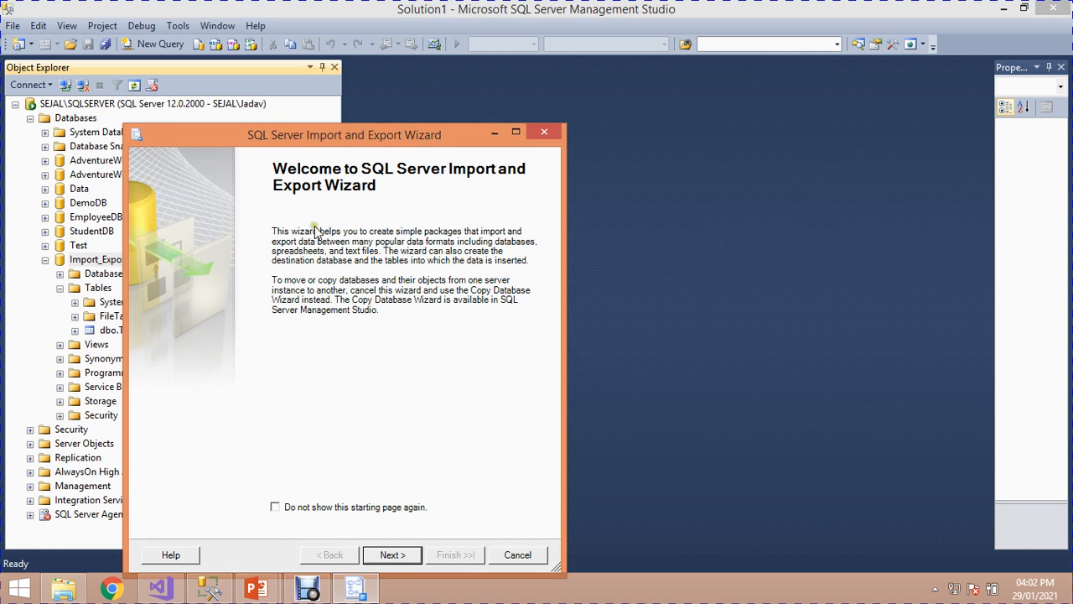
pyautogui.moveTo(314, 139); pyautogui.dragTo(375, 66)
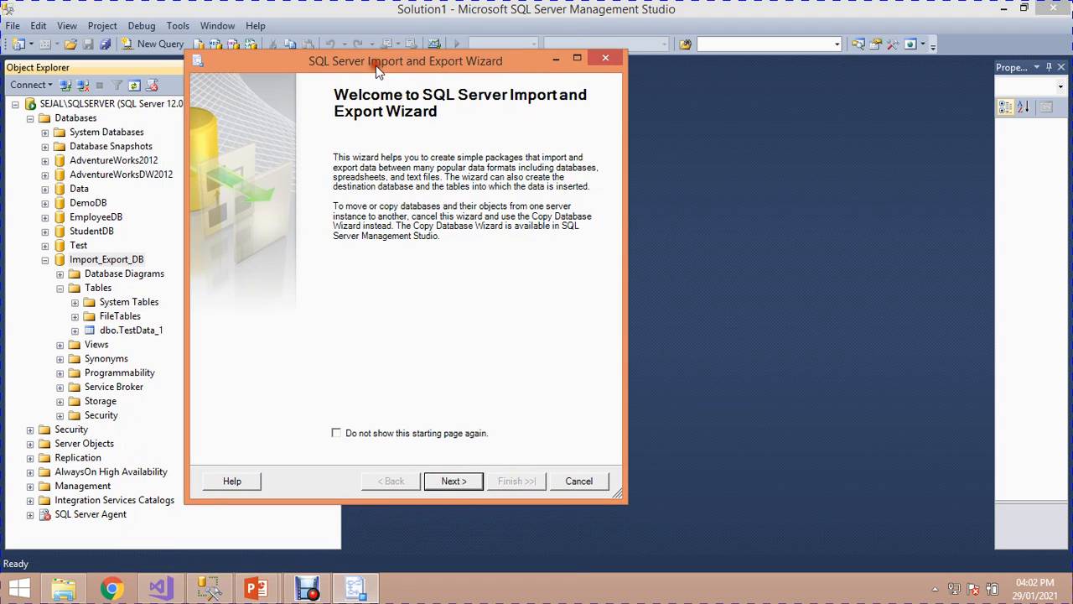
pyautogui.click(448, 481)
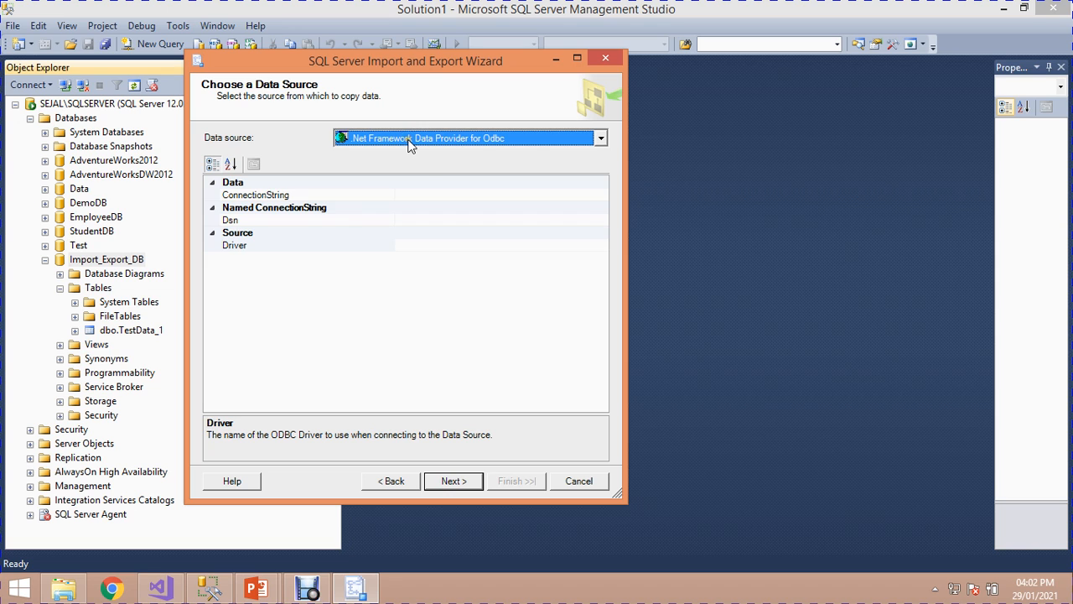
# Choose Microsoft OLE DB Provider for SQL Server as the data source, keeping Windows Authentication and the Import_Export_DB database.
pyautogui.click(409, 139)
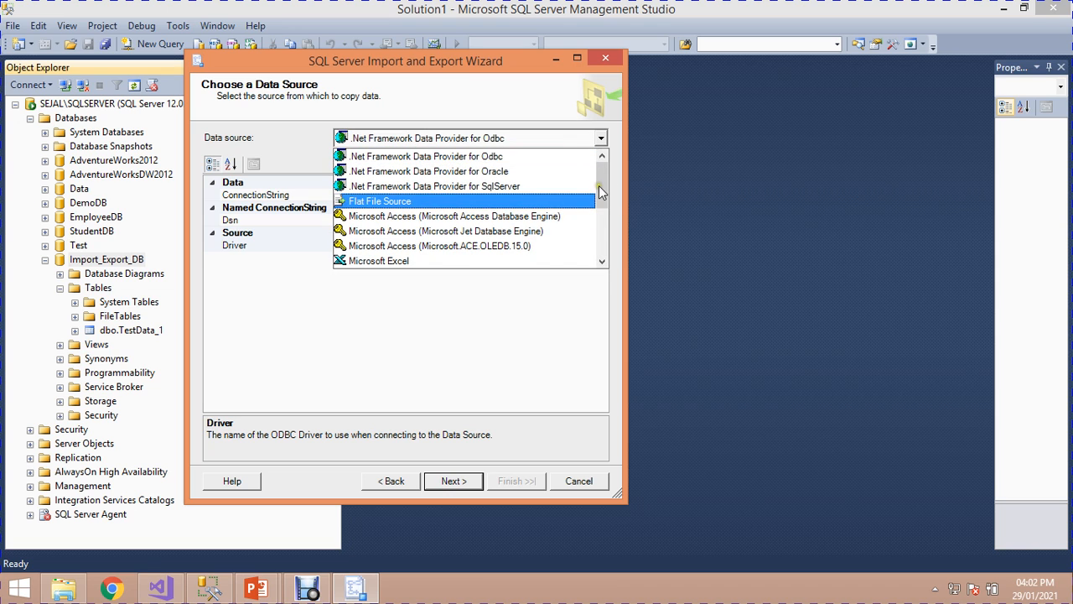
pyautogui.moveTo(598, 186); pyautogui.dragTo(599, 230)
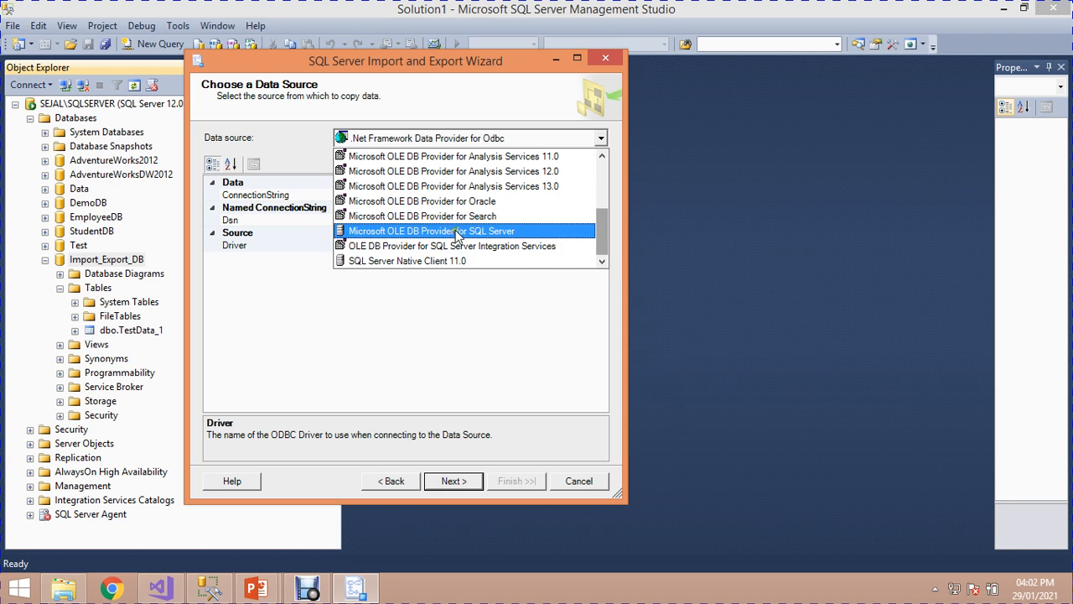
pyautogui.click(534, 232)
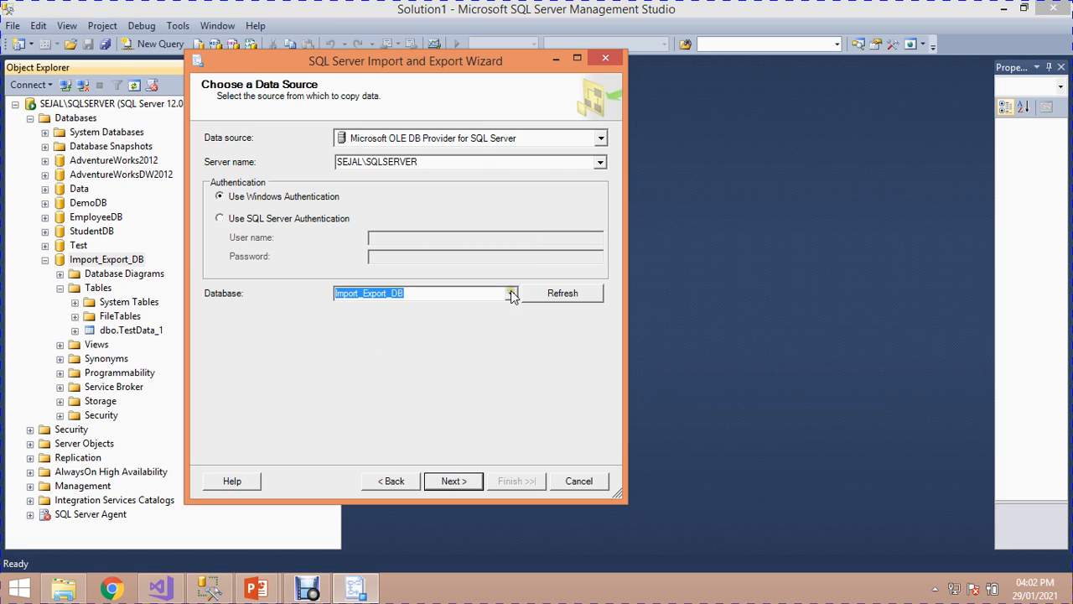
pyautogui.click(454, 480)
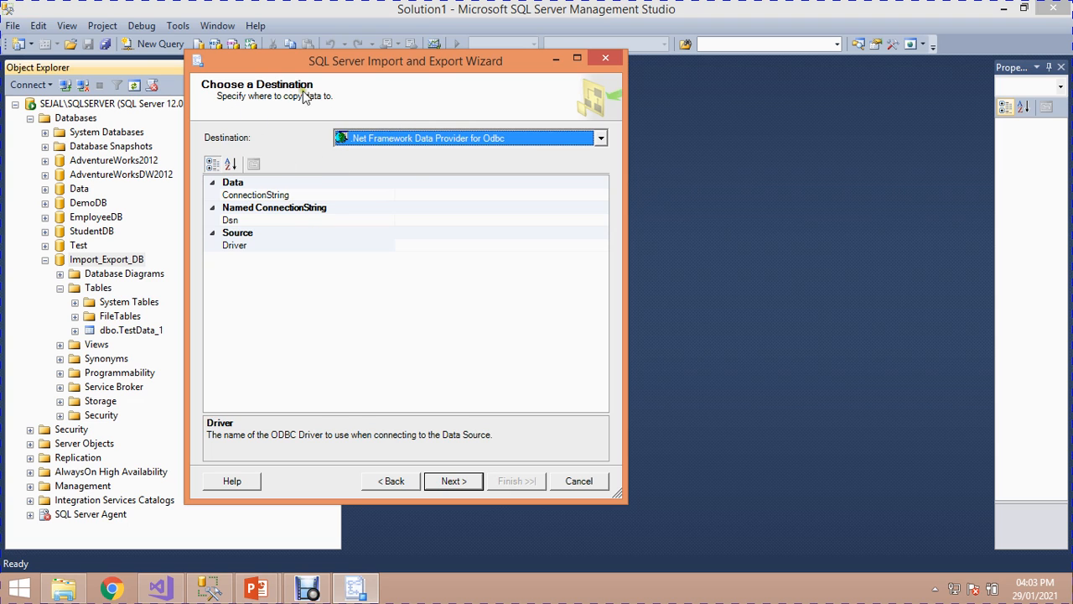
# Set the export destination to Microsoft Excel with the file G:\Exp.xlsx, keeping the first row as column names.
pyautogui.click(410, 141)
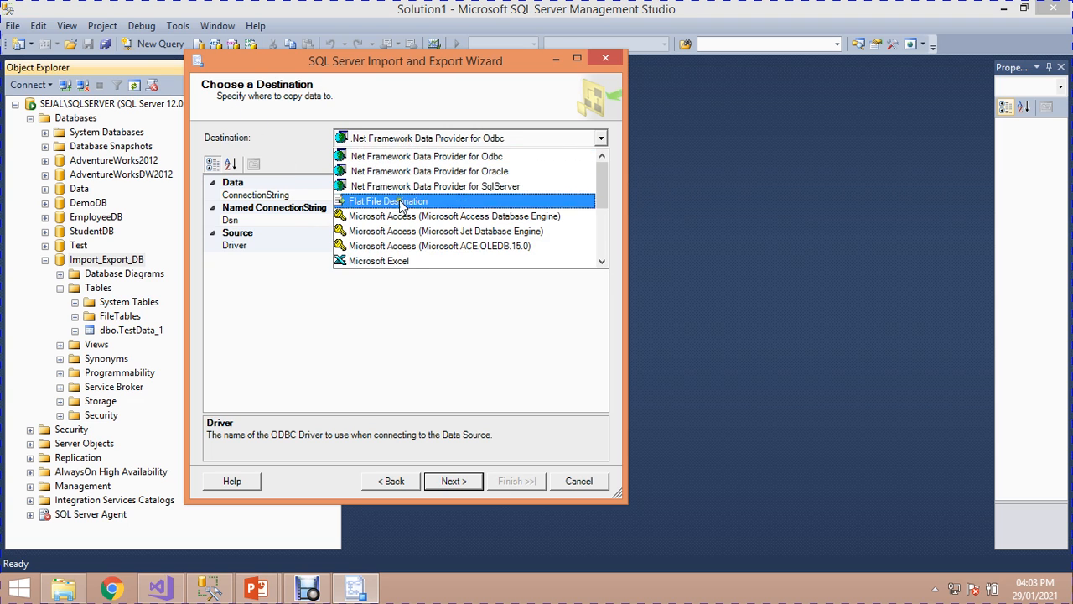
pyautogui.click(402, 262)
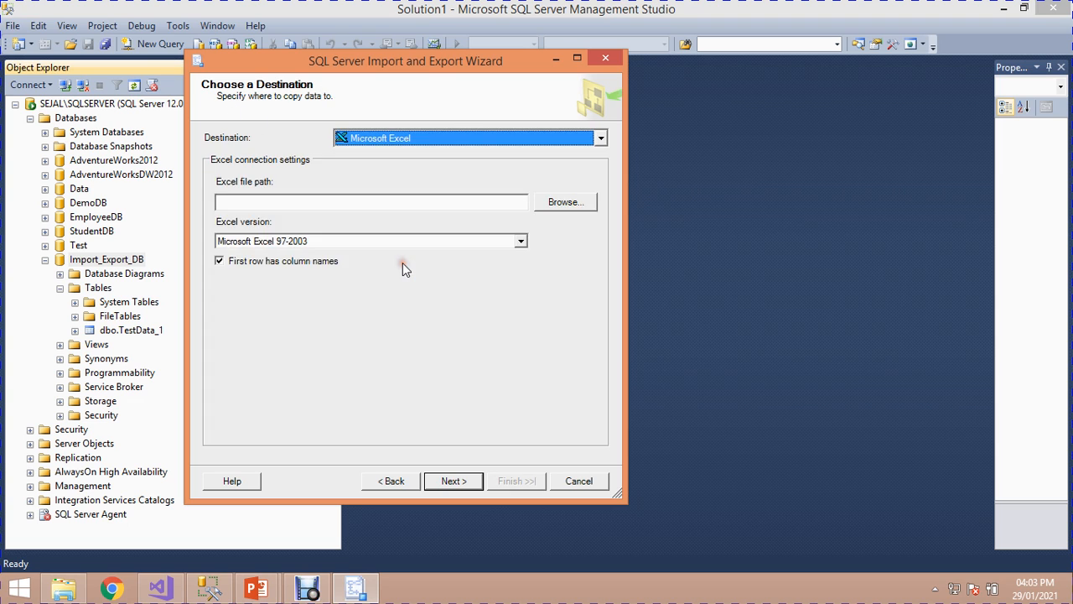
pyautogui.click(565, 203)
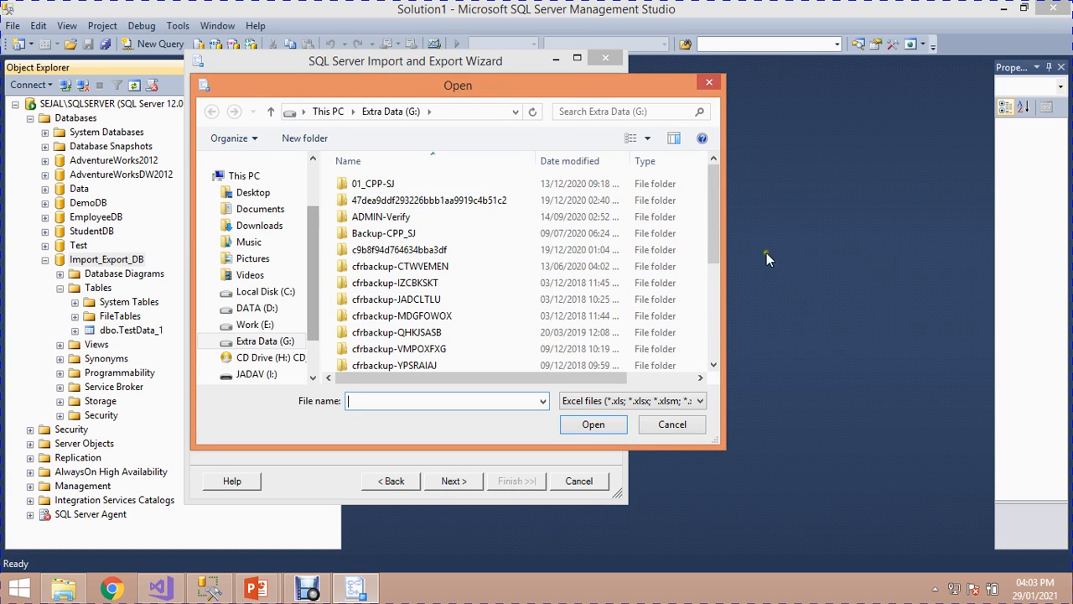
pyautogui.moveTo(714, 222); pyautogui.dragTo(743, 379)
pyautogui.click(405, 364)
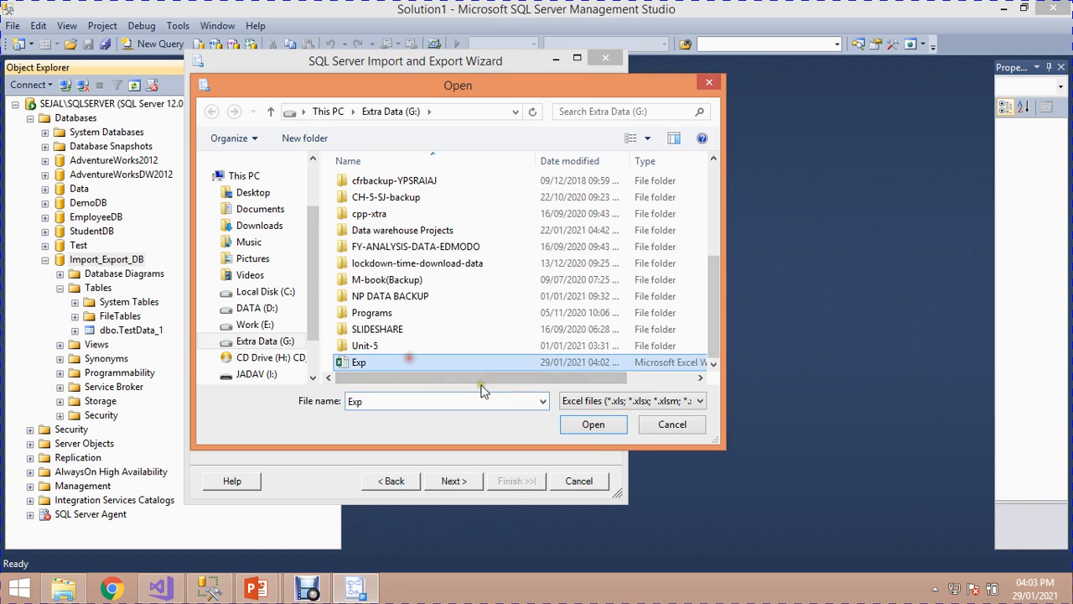
pyautogui.click(592, 424)
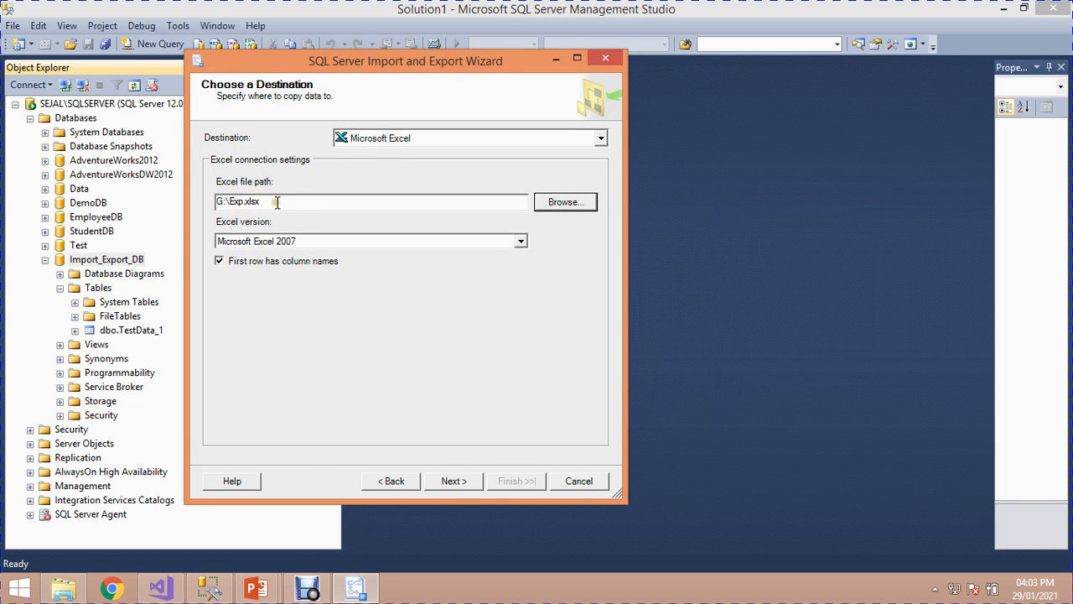
pyautogui.click(468, 485)
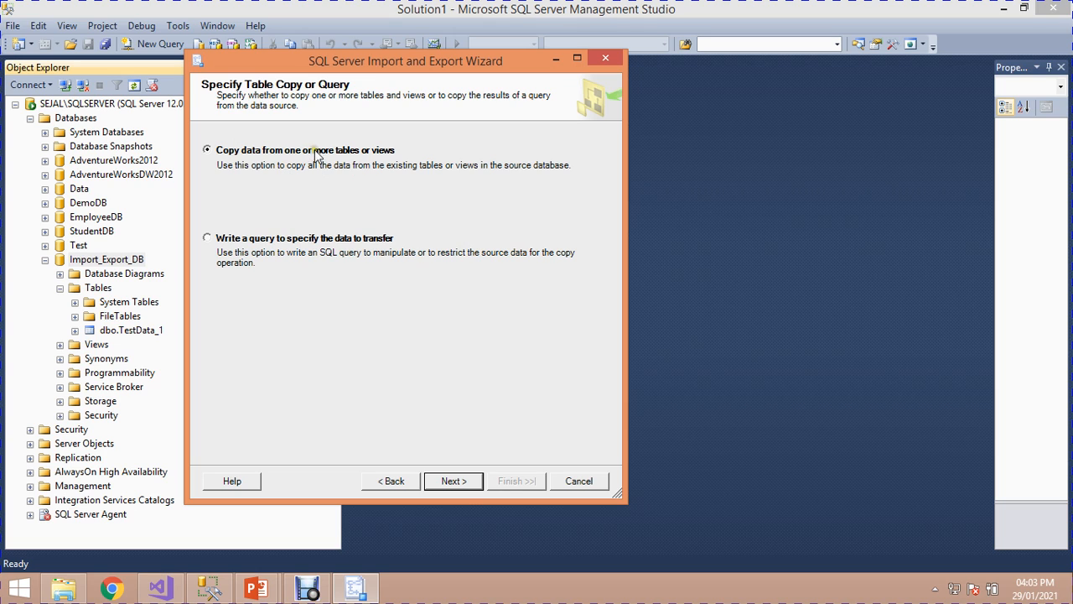
# Choose to copy data from tables or views, and send the TestData_1 source table to the existing Sheet1$ destination.
pyautogui.click(453, 481)
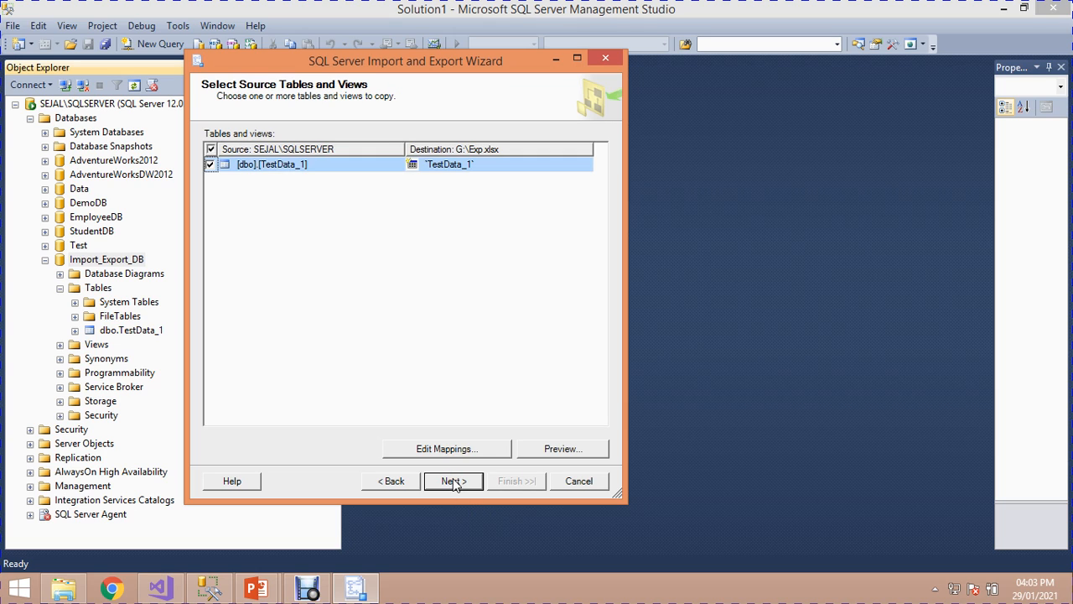
pyautogui.click(269, 168)
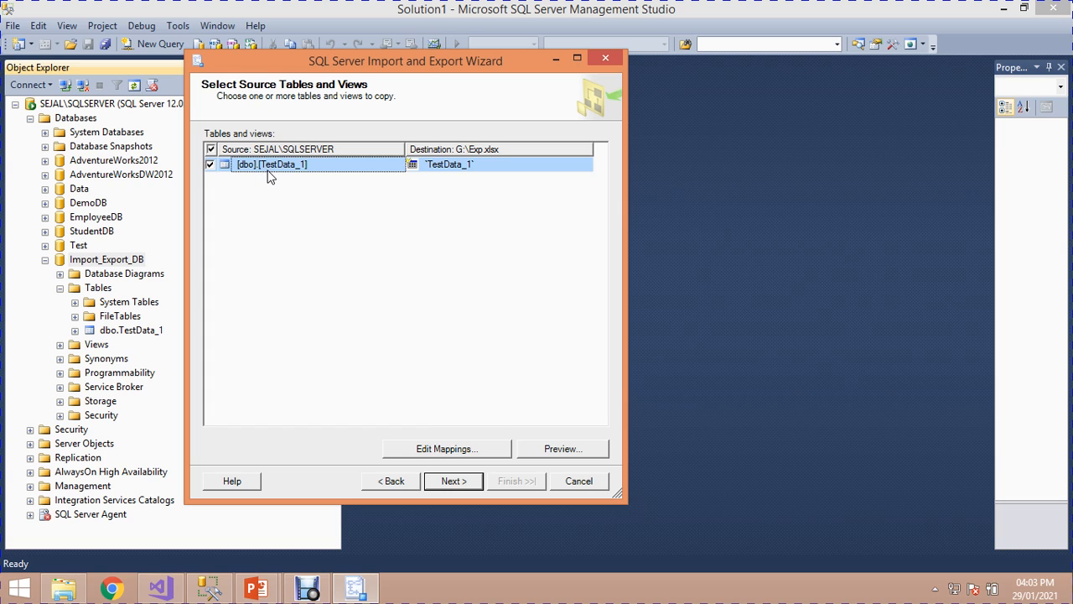
pyautogui.click(461, 164)
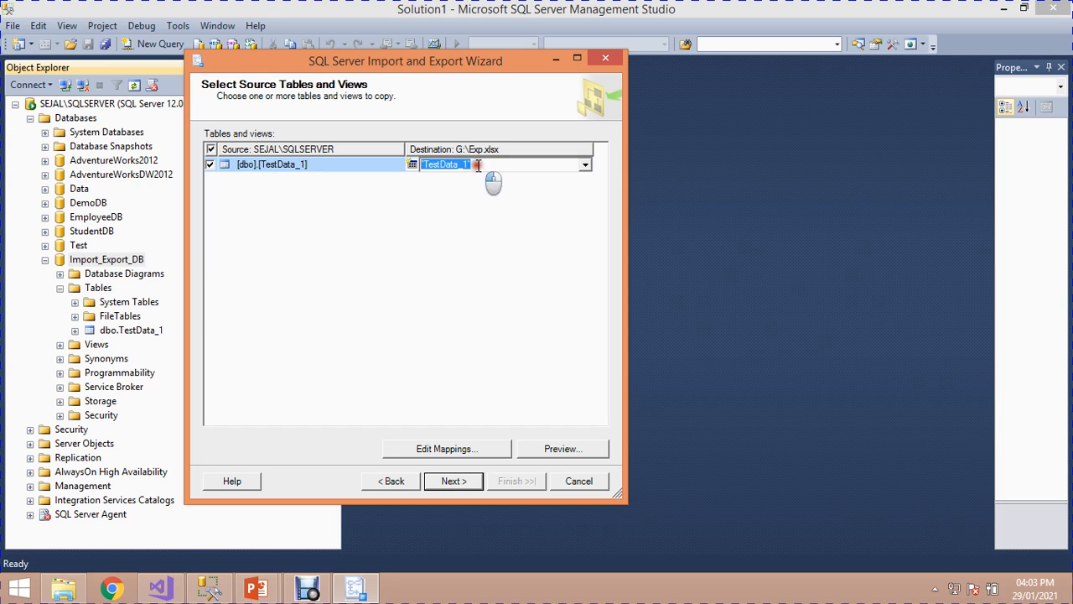
pyautogui.click(585, 168)
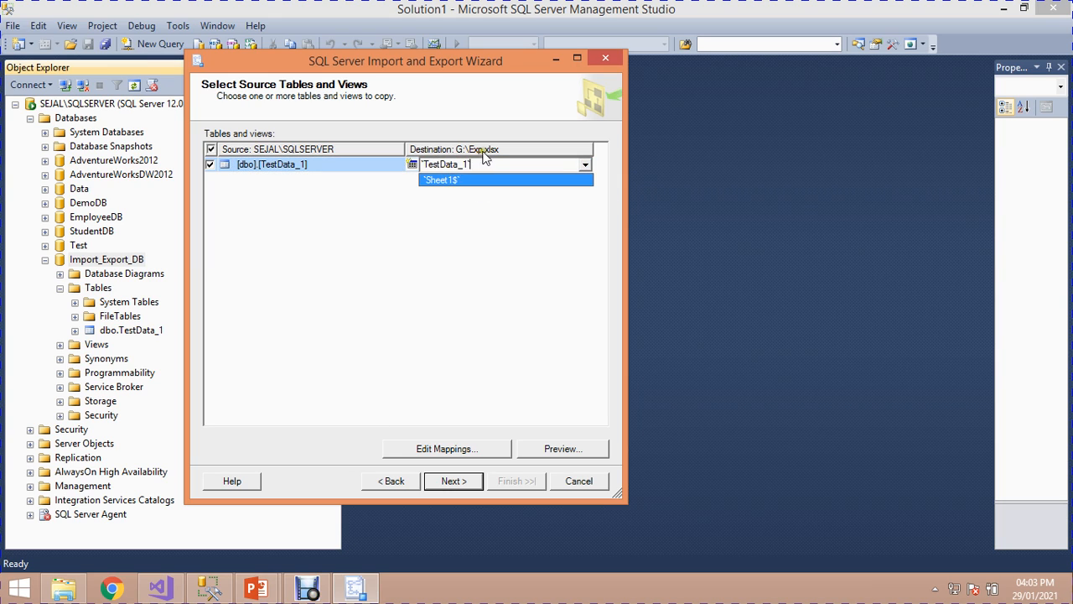
pyautogui.click(437, 179)
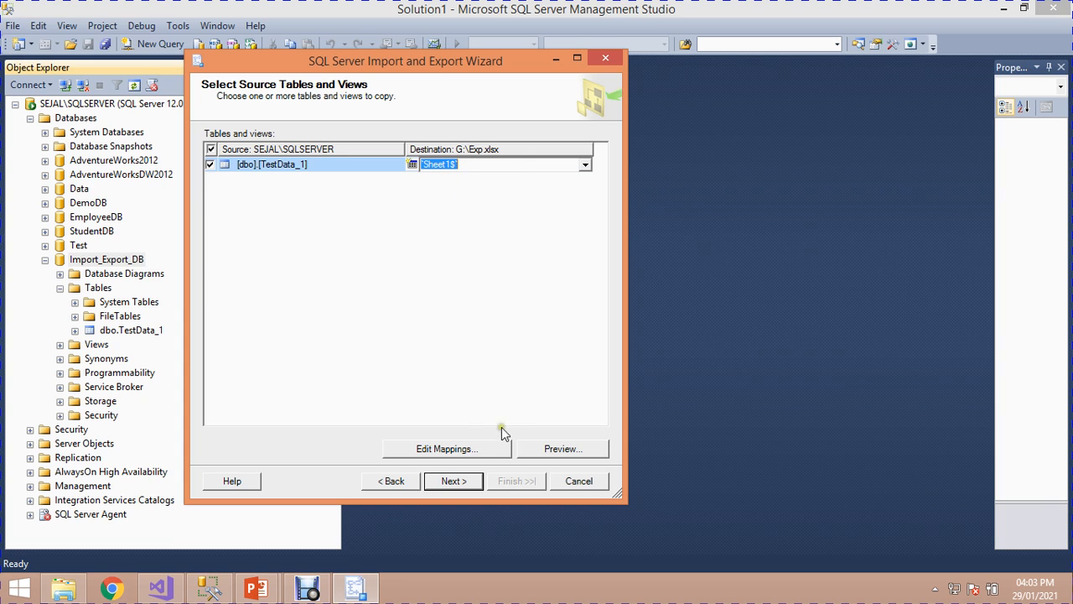
# Preview the source rows of the TestData_1 table, and close the preview.
pyautogui.click(569, 449)
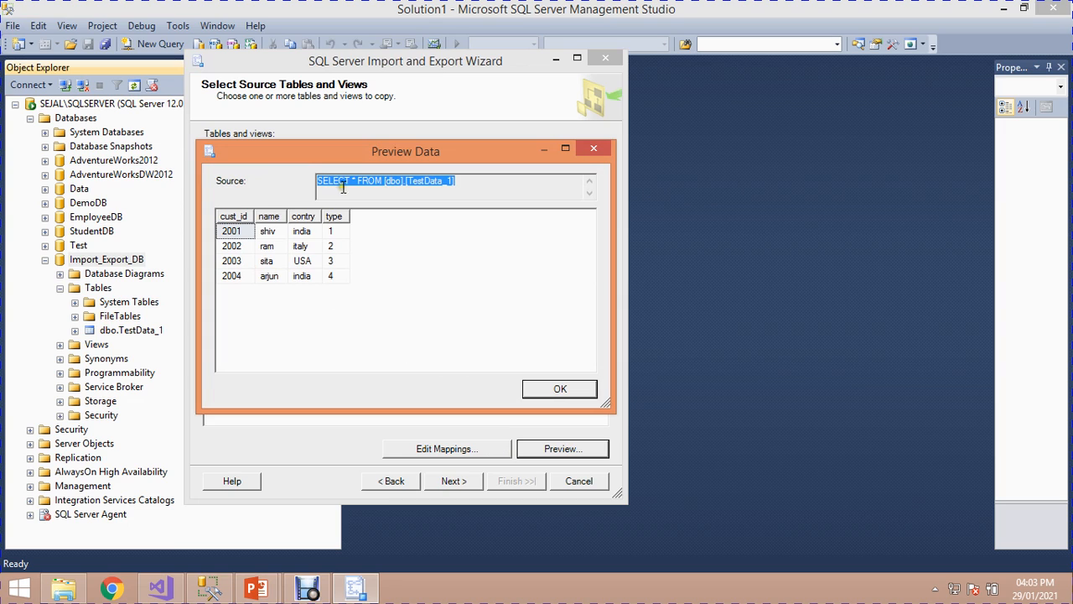
pyautogui.moveTo(445, 183); pyautogui.dragTo(405, 182)
pyautogui.click(539, 390)
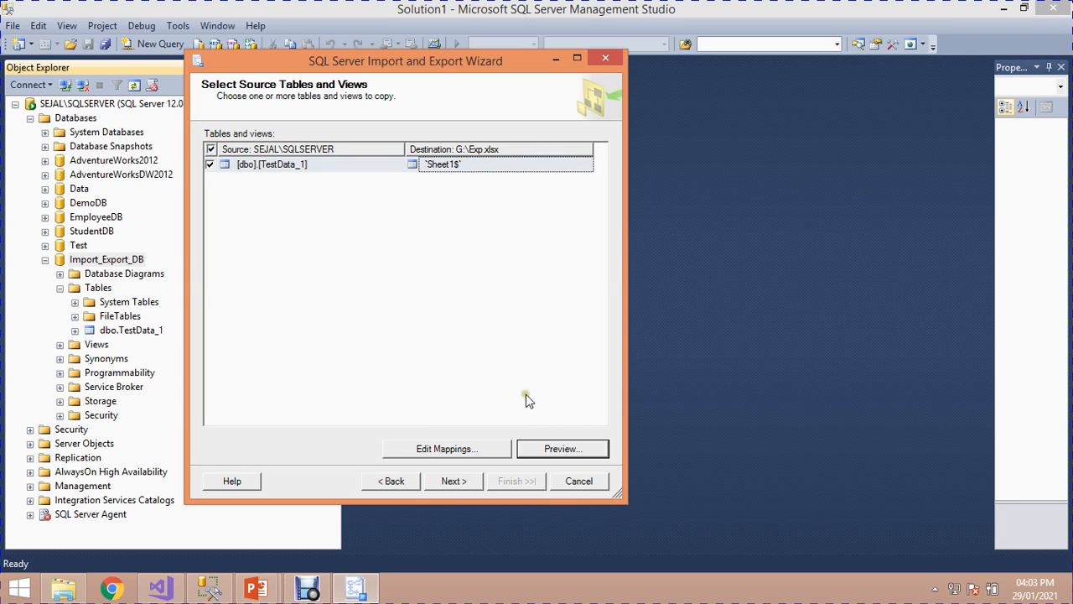
# Edit the column mappings for TestData_1 so that the source column cust_id goes to the destination column id.
pyautogui.click(475, 447)
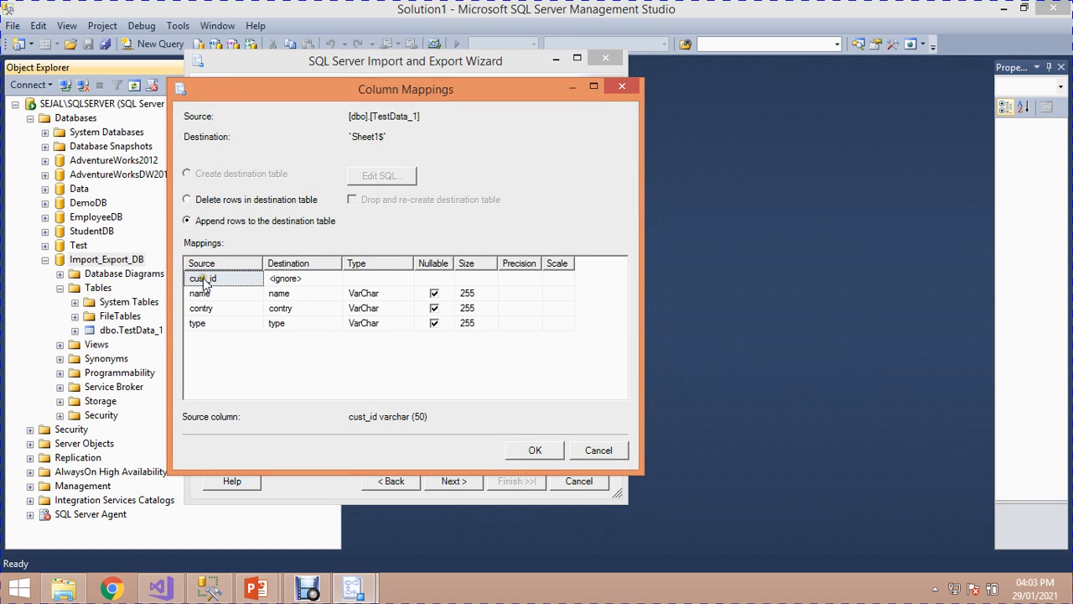
pyautogui.click(293, 281)
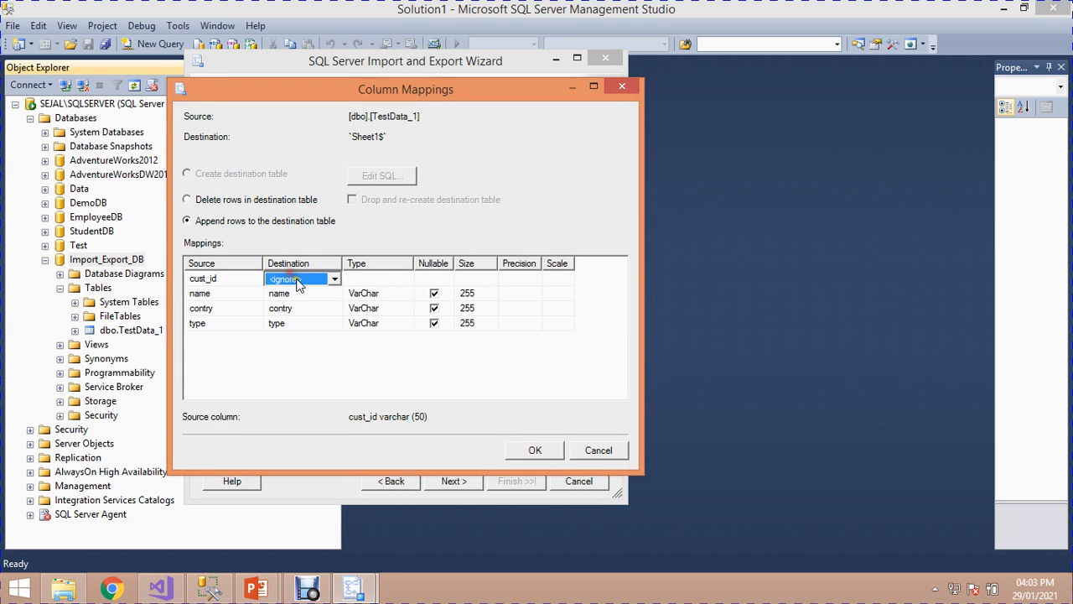
pyautogui.click(334, 279)
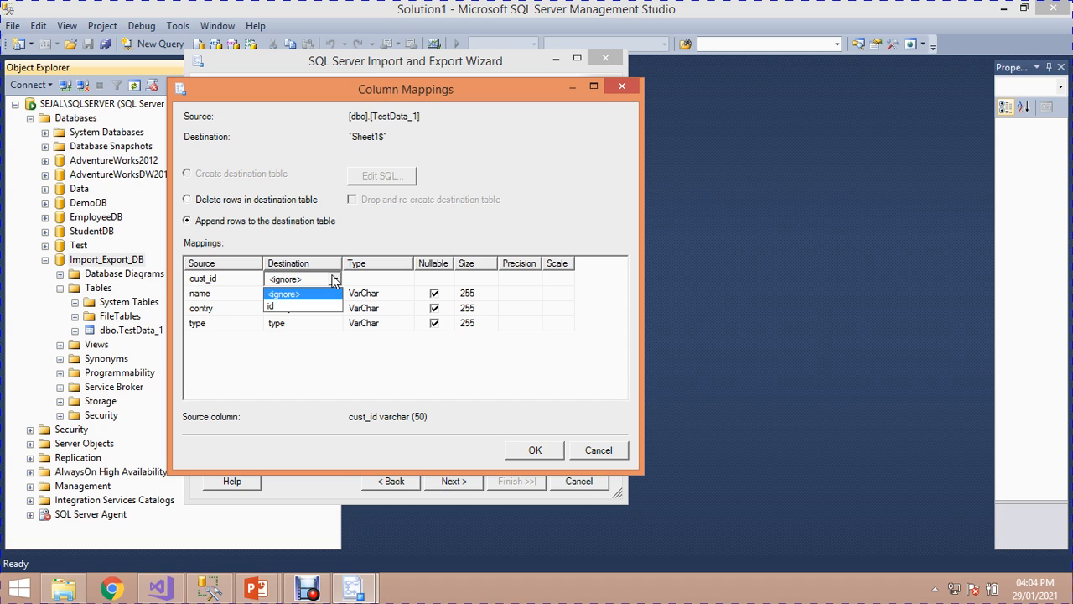
pyautogui.click(277, 305)
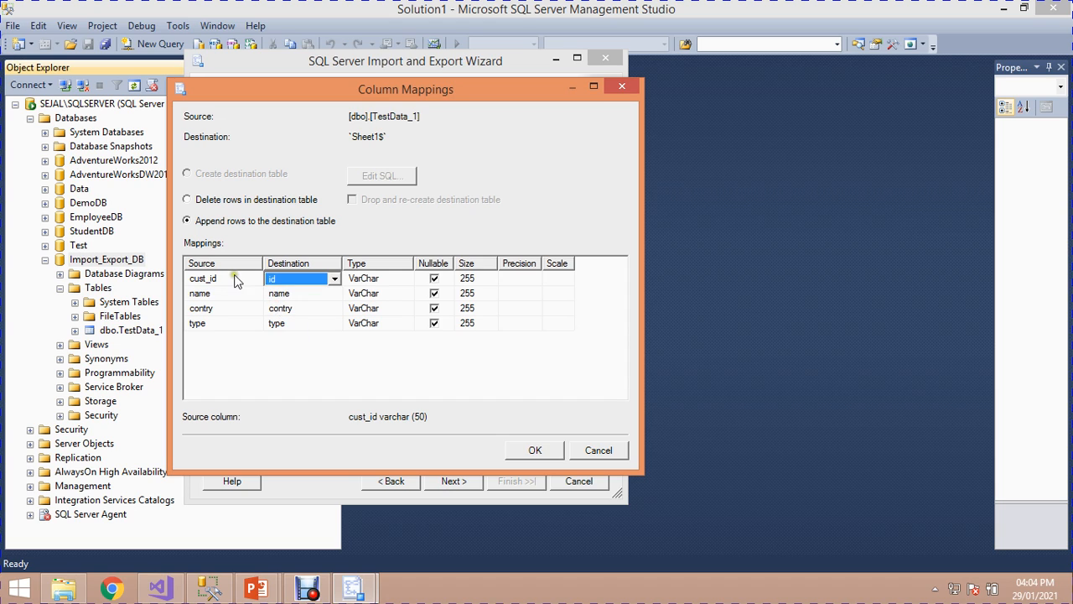
# Check the source and destination pairs for cust_id, name, contry and type, and accept the column mappings.
pyautogui.click(236, 281)
pyautogui.click(302, 281)
pyautogui.click(233, 293)
pyautogui.click(258, 296)
pyautogui.click(256, 309)
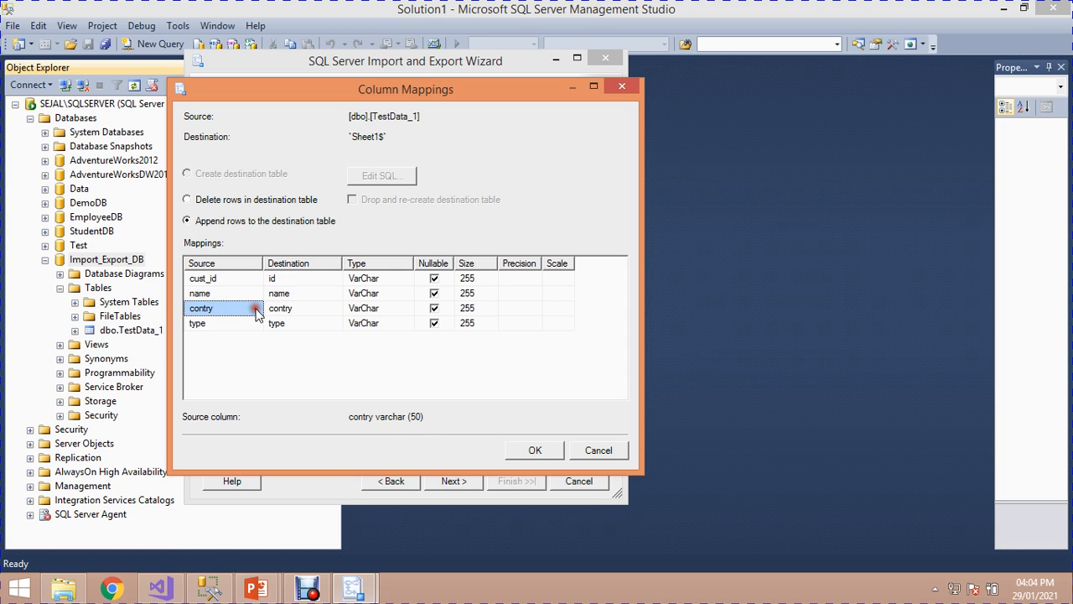
pyautogui.click(272, 308)
pyautogui.click(251, 323)
pyautogui.click(298, 324)
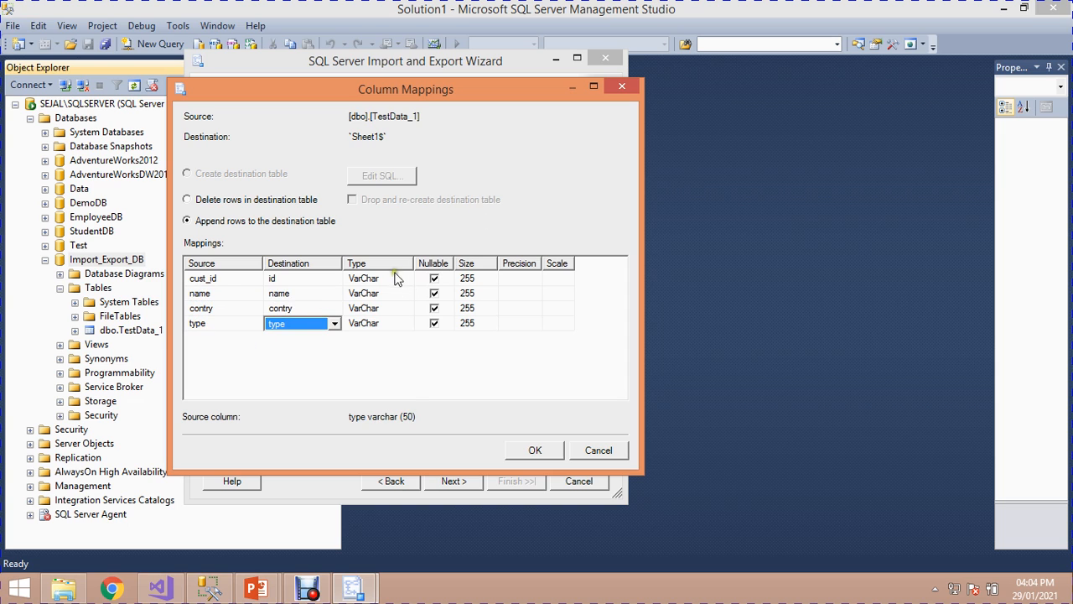
pyautogui.click(540, 445)
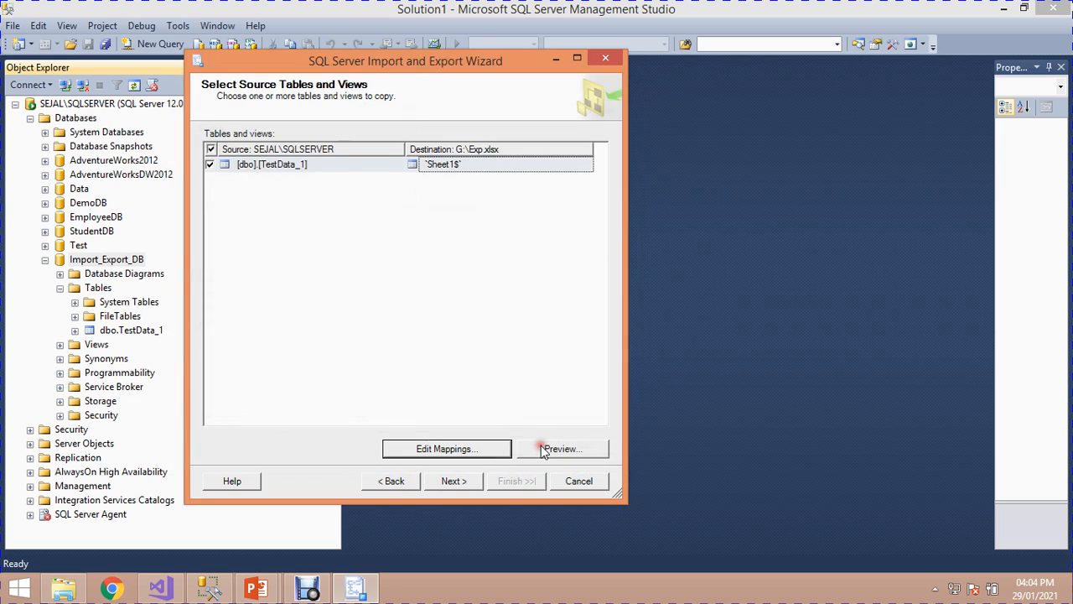
# Accept the data type mapping, and set the export to run immediately and save its SSIS package to the file system.
pyautogui.click(455, 482)
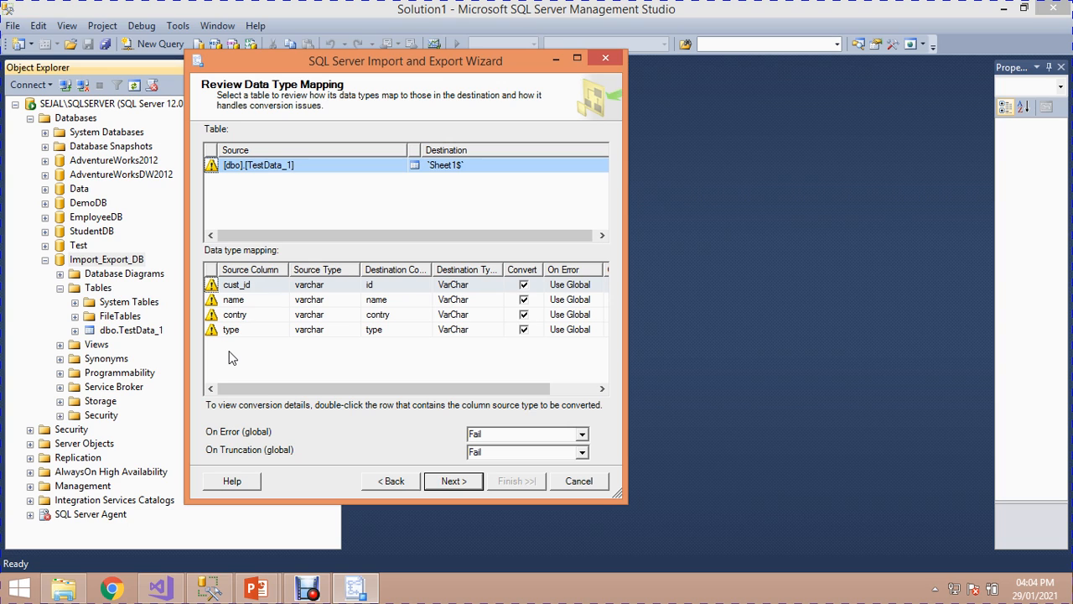
pyautogui.click(462, 481)
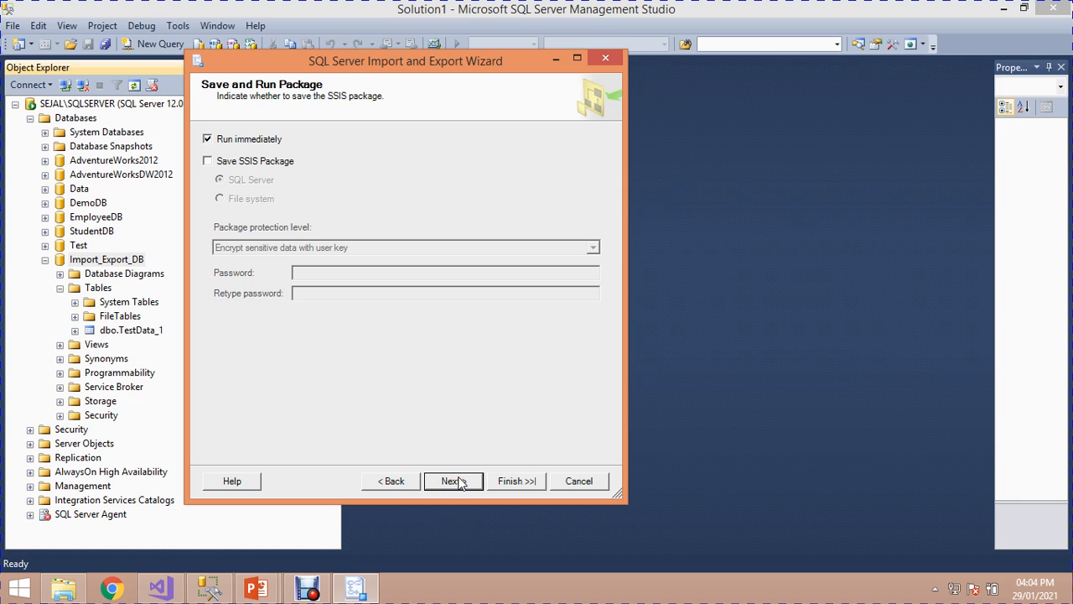
pyautogui.click(208, 161)
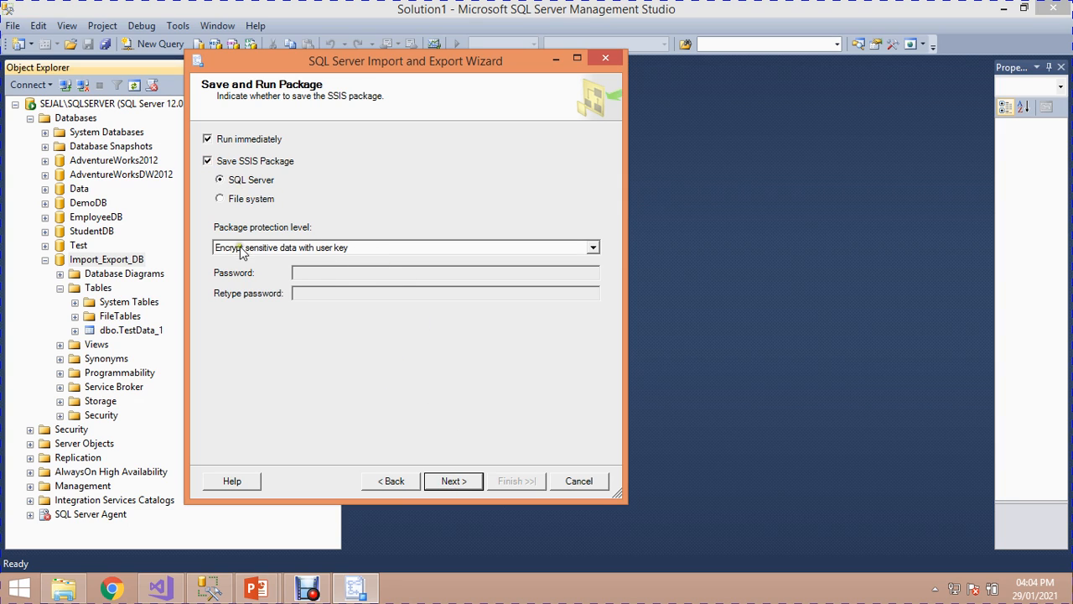
pyautogui.click(221, 200)
pyautogui.click(449, 480)
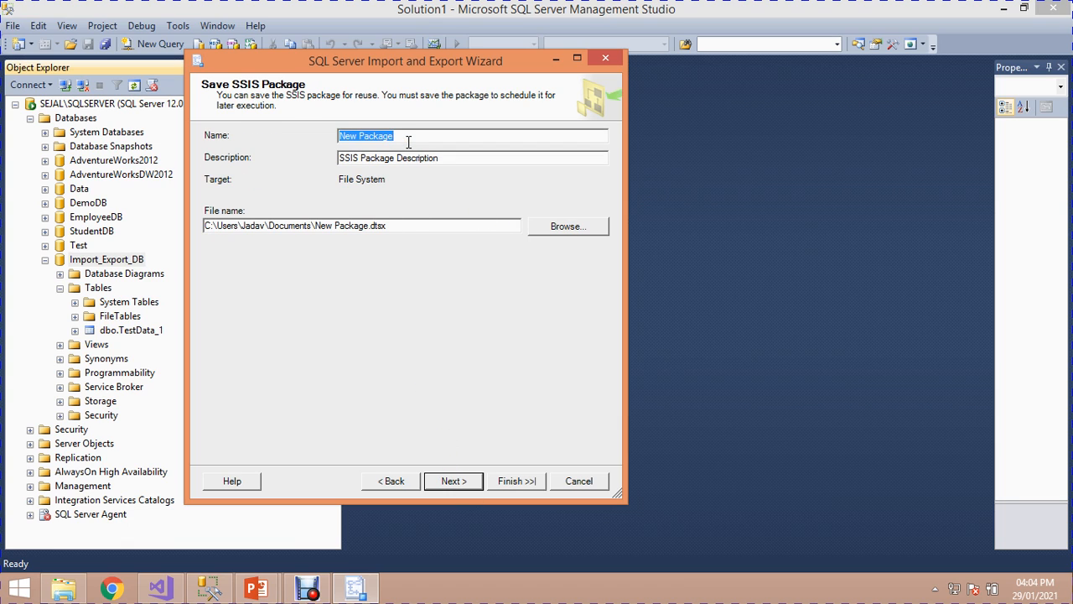
# Name the SSIS package data, and set its save location to G:\data.dtsx.
pyautogui.press('BackSpace')
pyautogui.write('data')
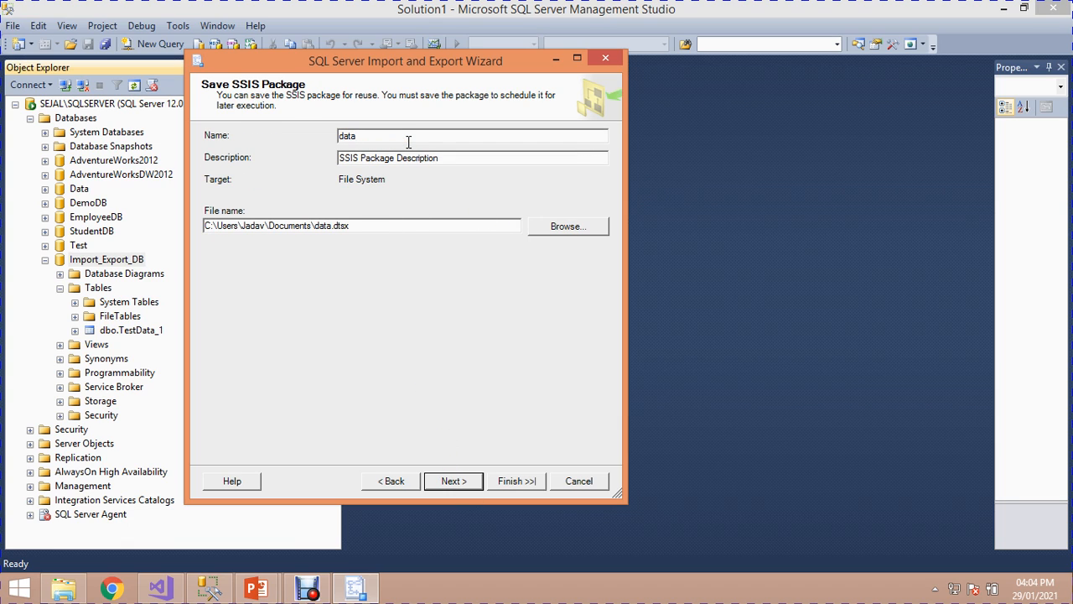
pyautogui.click(574, 225)
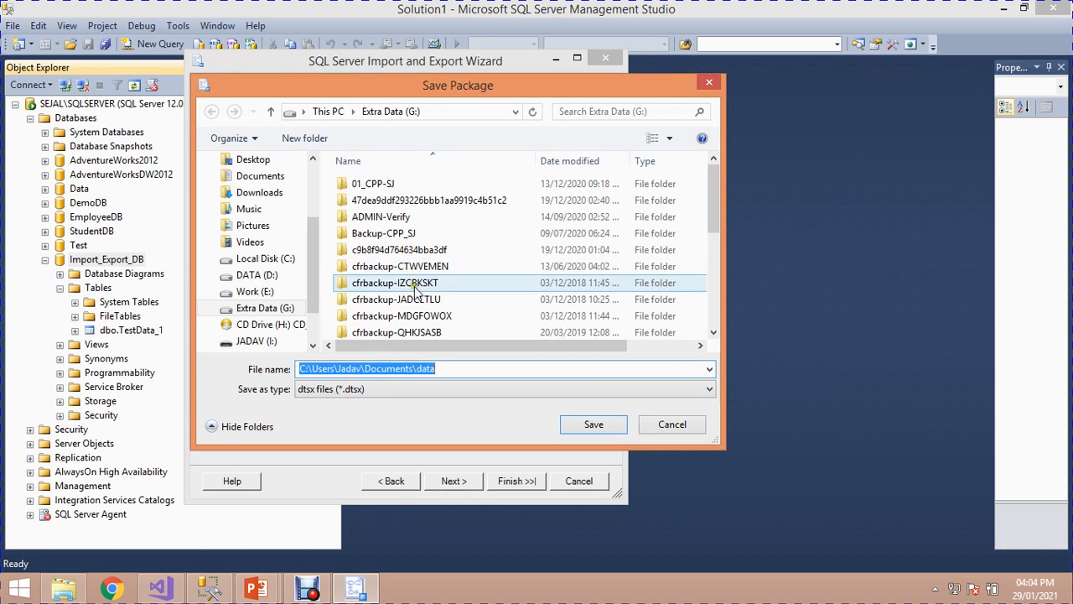
pyautogui.click(587, 424)
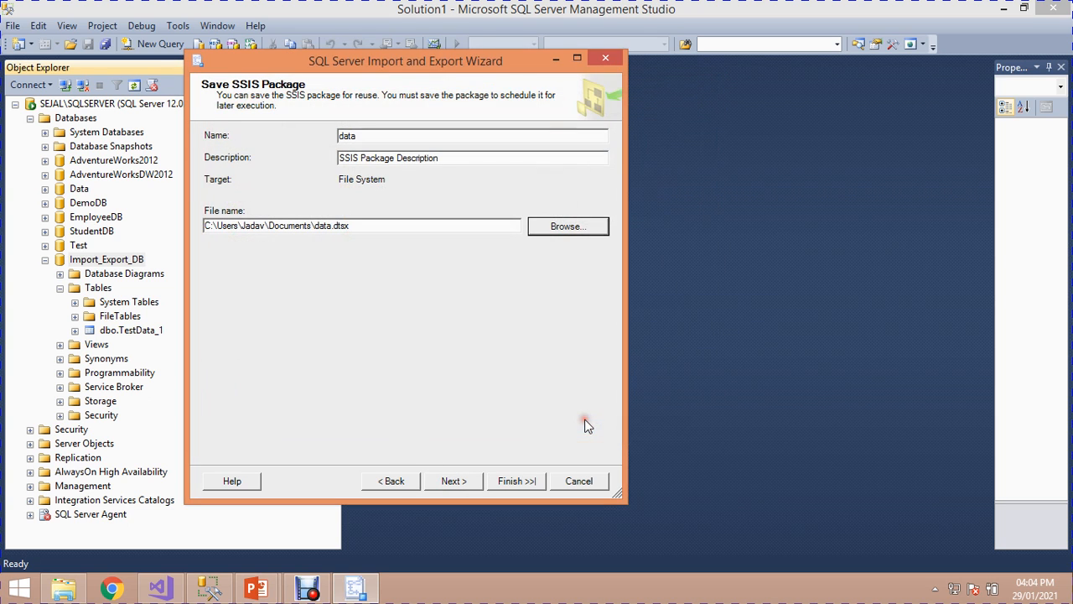
pyautogui.click(583, 236)
pyautogui.moveTo(317, 267); pyautogui.dragTo(303, 323)
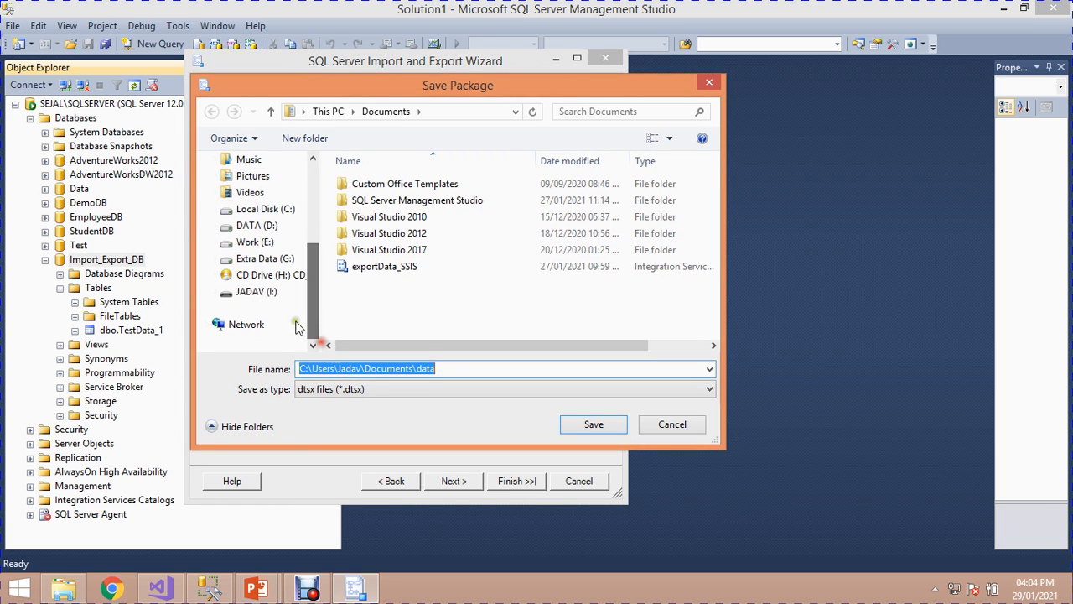
pyautogui.click(266, 258)
pyautogui.click(594, 423)
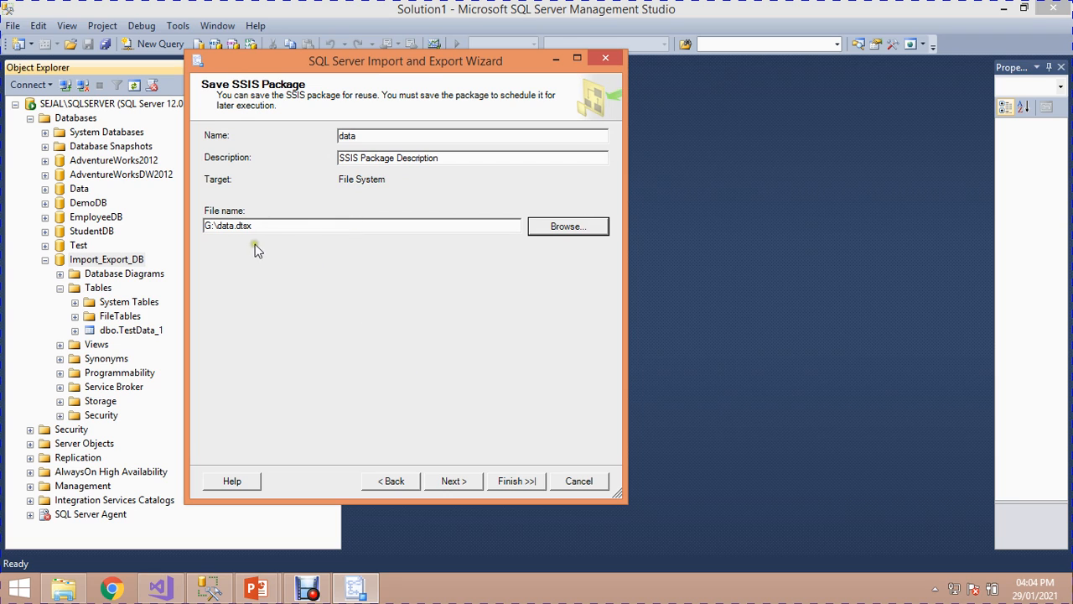
pyautogui.moveTo(293, 226); pyautogui.dragTo(202, 223)
# Finish the wizard to run the export to Sheet1$, review the execution results, and close the wizard.
pyautogui.click(441, 483)
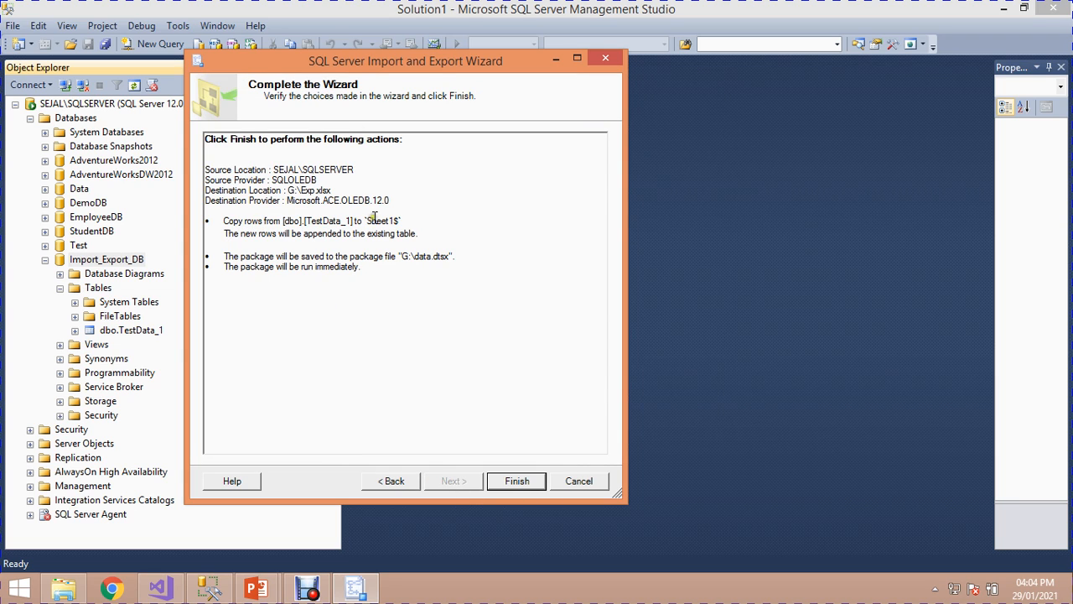
pyautogui.click(513, 480)
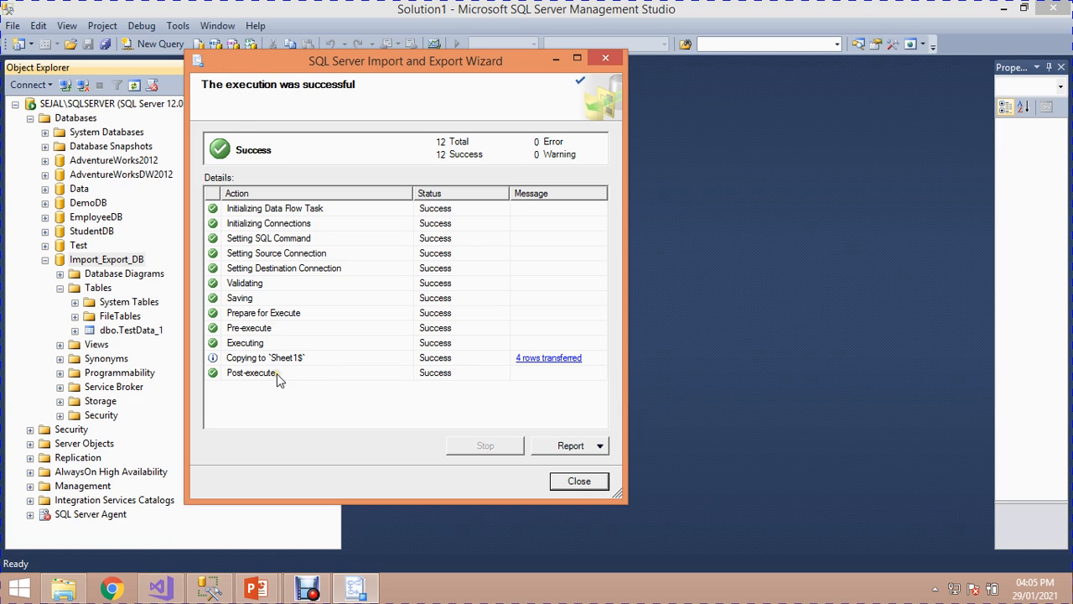
pyautogui.click(253, 360)
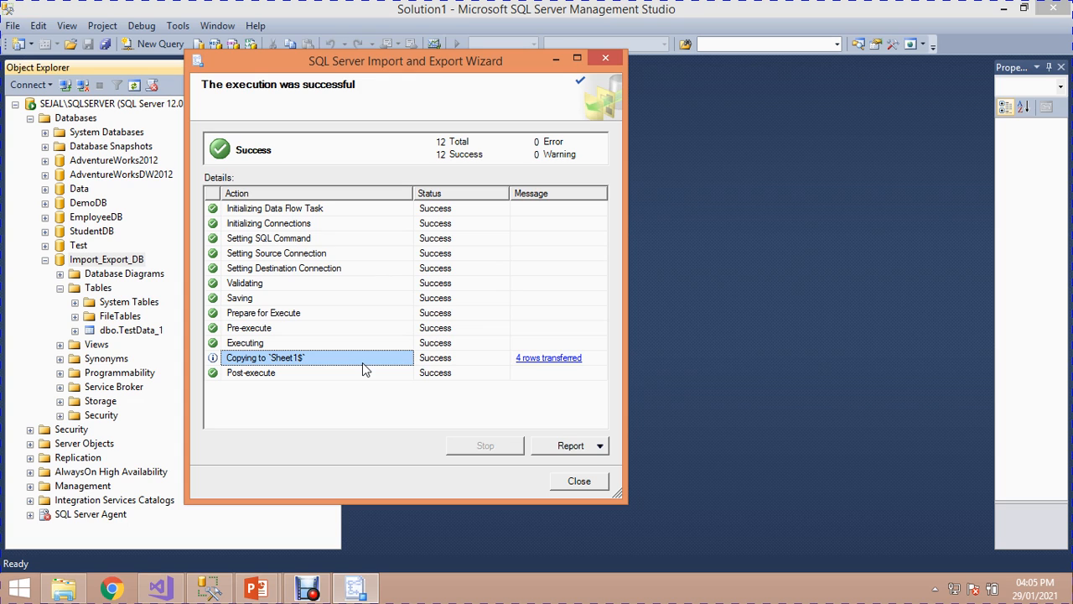
pyautogui.click(578, 480)
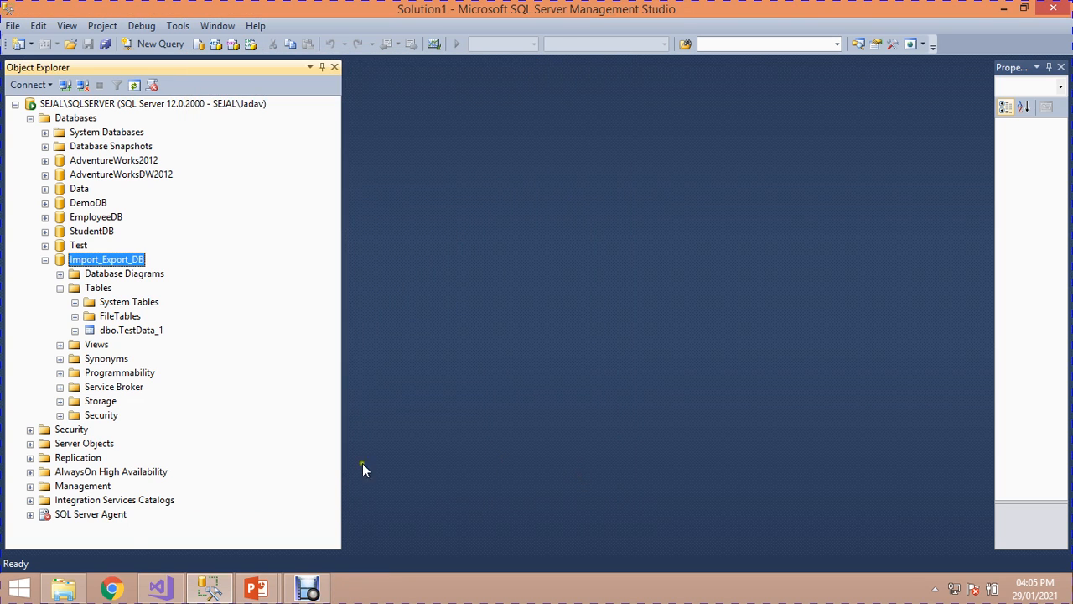
# Refresh the Extra Data (G:) drive in File Explorer, and open the Exp workbook.
pyautogui.click(64, 588)
pyautogui.rightClick(897, 210)
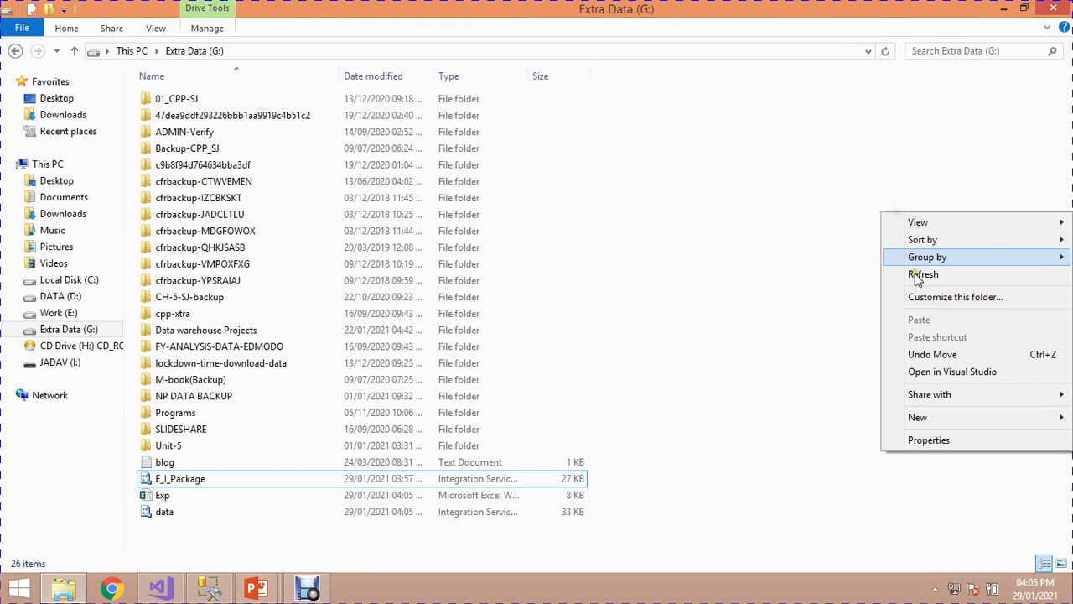
pyautogui.click(931, 274)
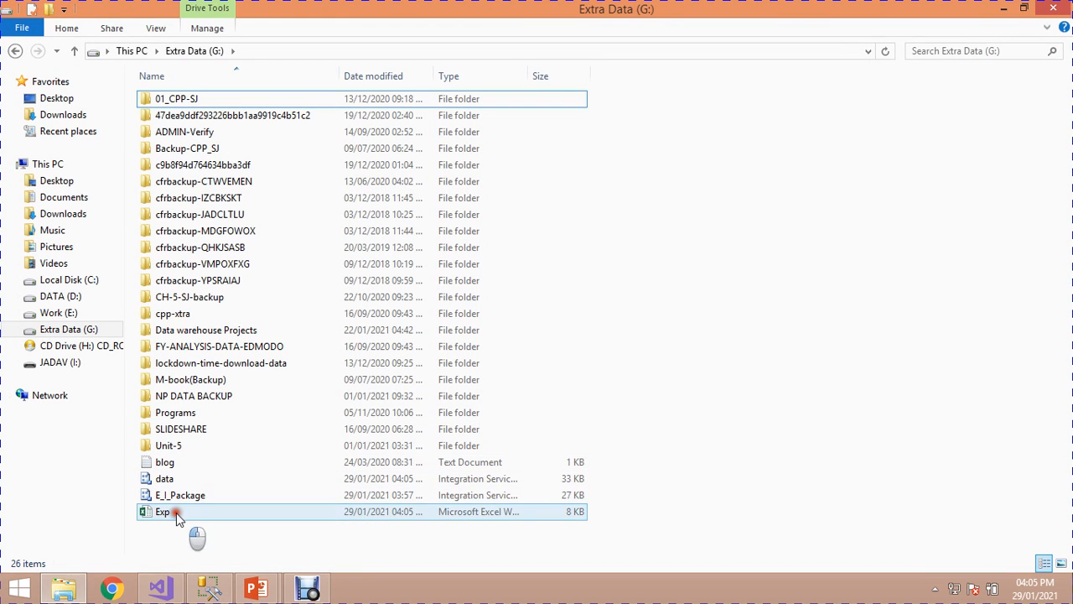
pyautogui.doubleClick(176, 512)
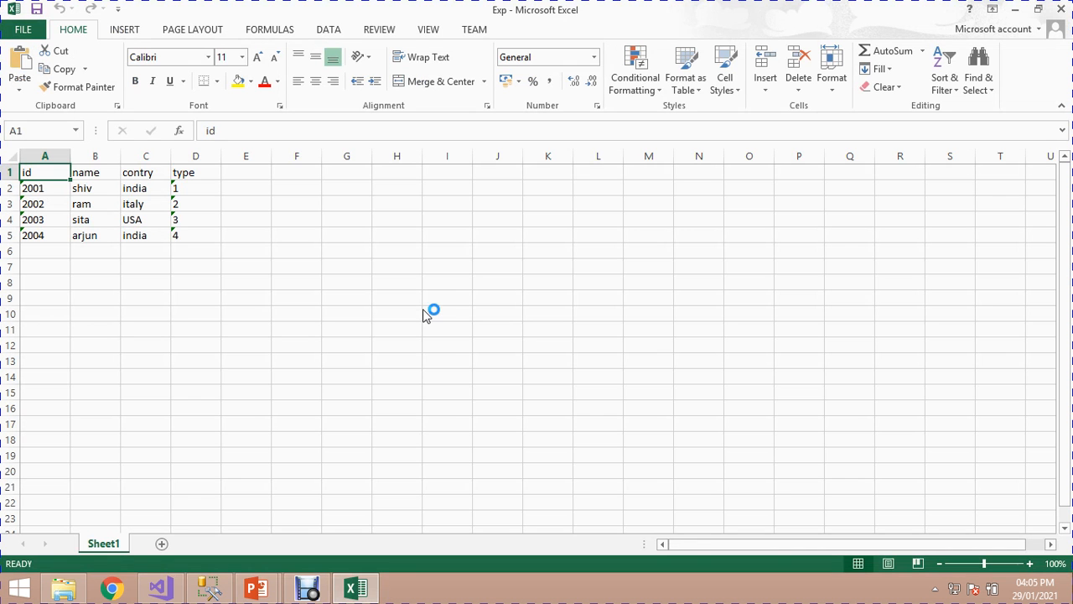
# Examine the exported rows and the id, name, contry and type headers in Sheet1, and close the Exp workbook.
pyautogui.moveTo(43, 176); pyautogui.dragTo(72, 252)
pyautogui.click(663, 267)
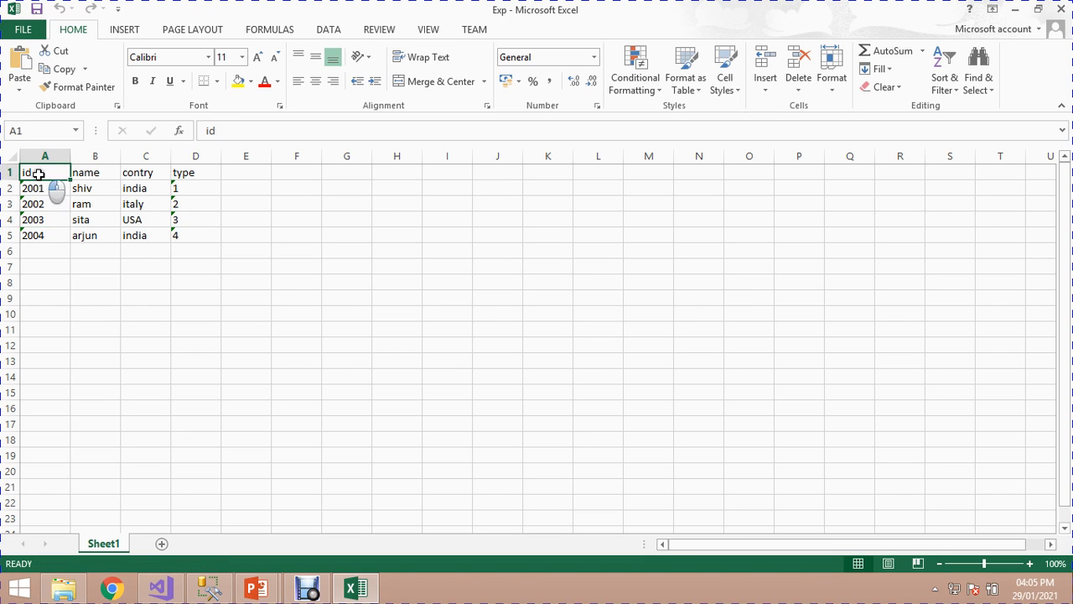
pyautogui.click(88, 172)
pyautogui.click(144, 173)
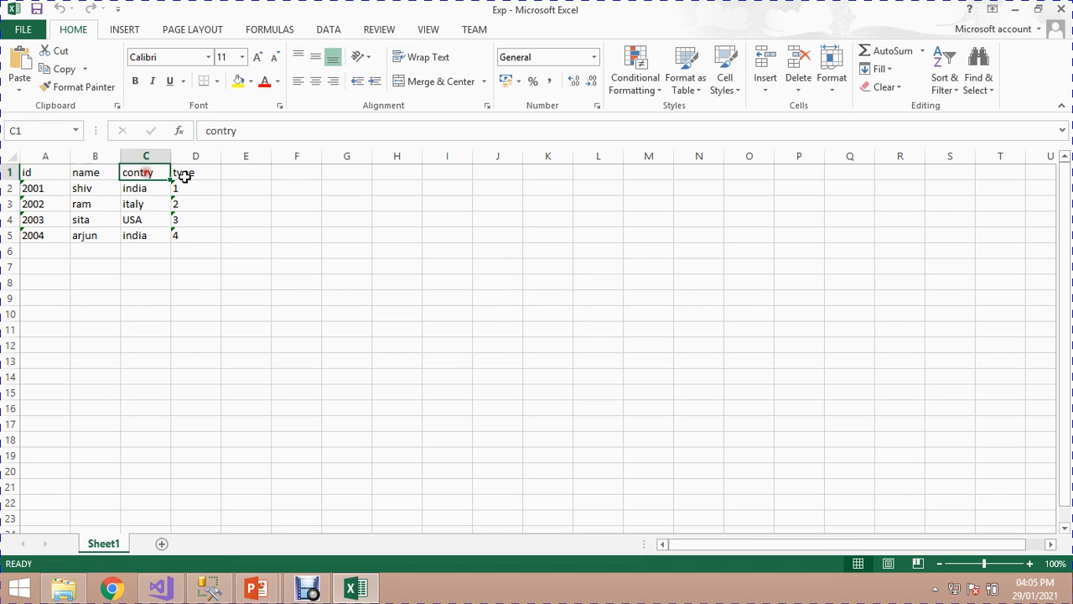
pyautogui.click(184, 173)
pyautogui.hotkey('alt', 'F4')
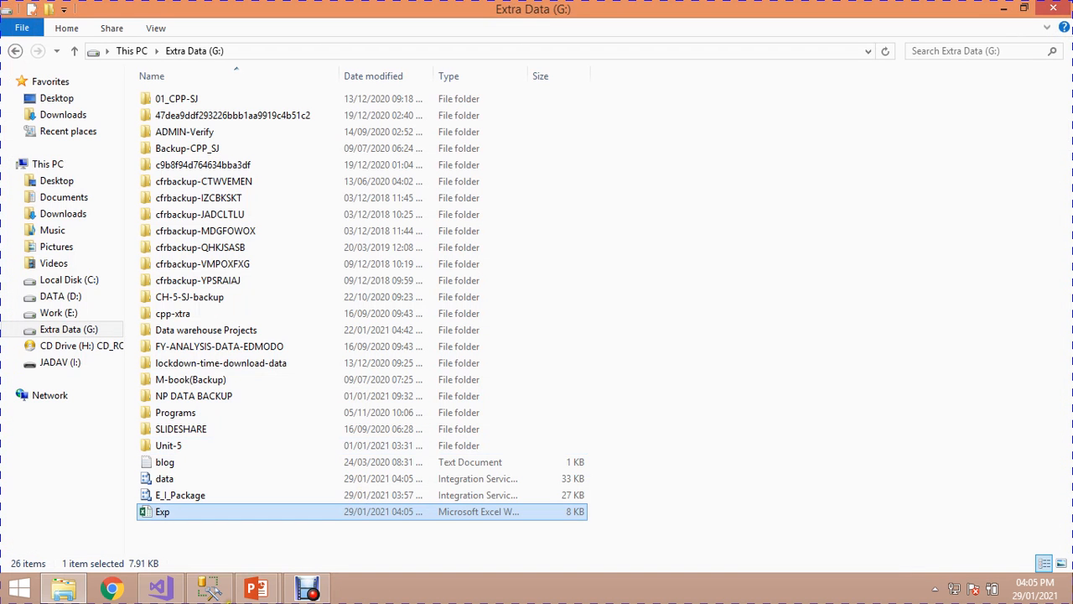
# Switch to Visual Studio and open the data package from the Extra Data (G:) drive.
pyautogui.click(163, 478)
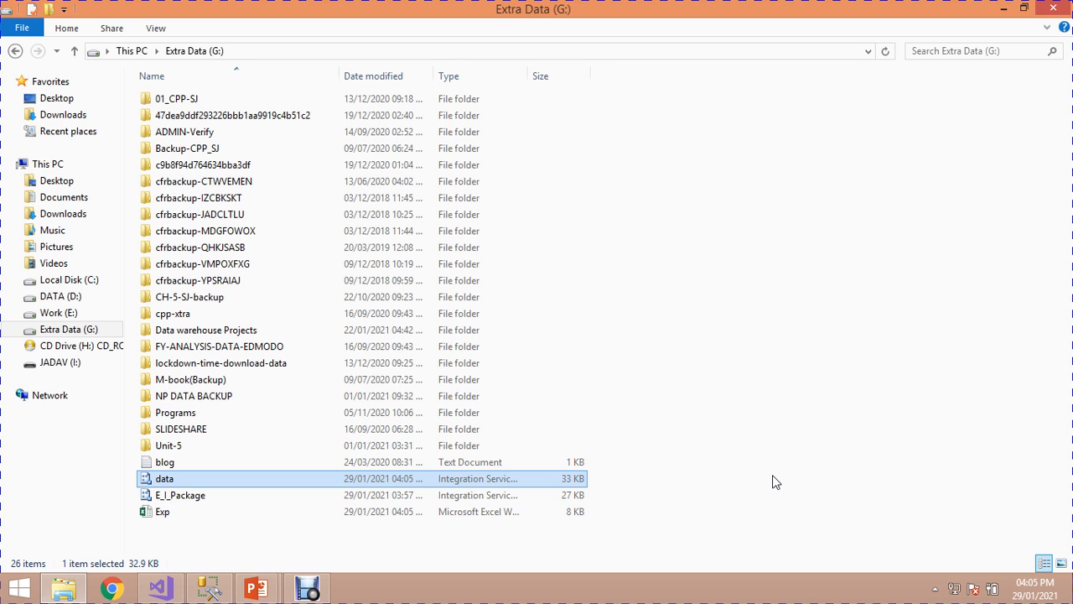
pyautogui.click(159, 588)
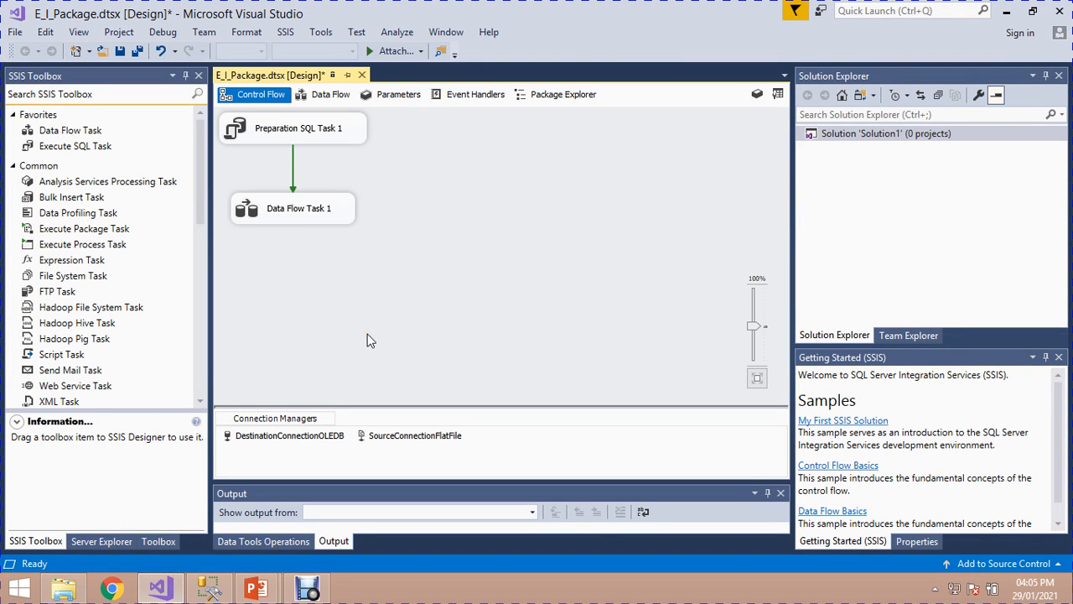
pyautogui.hotkey('ctrl', 'o')
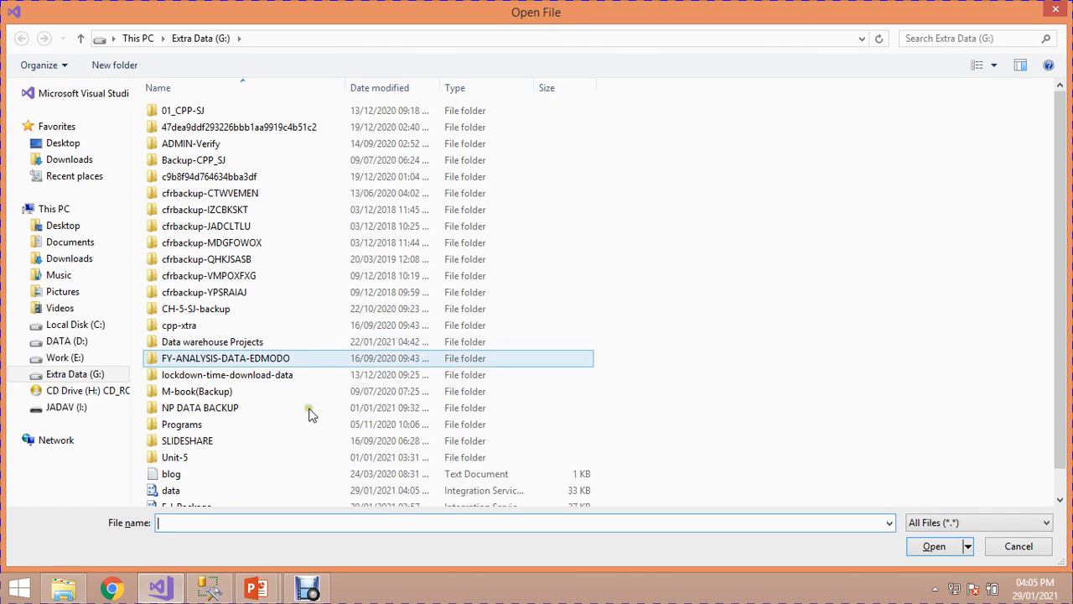
pyautogui.doubleClick(170, 490)
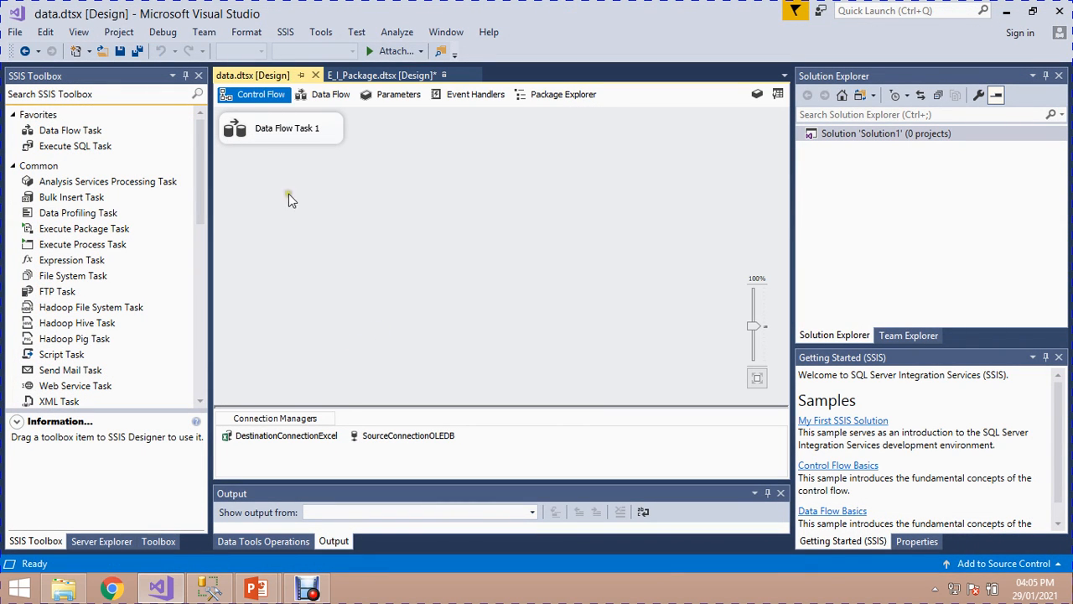
# Examine the TestData_1 source, Sheet1$ destination and data conversion components in the package's Data Flow Task 1.
pyautogui.click(245, 130)
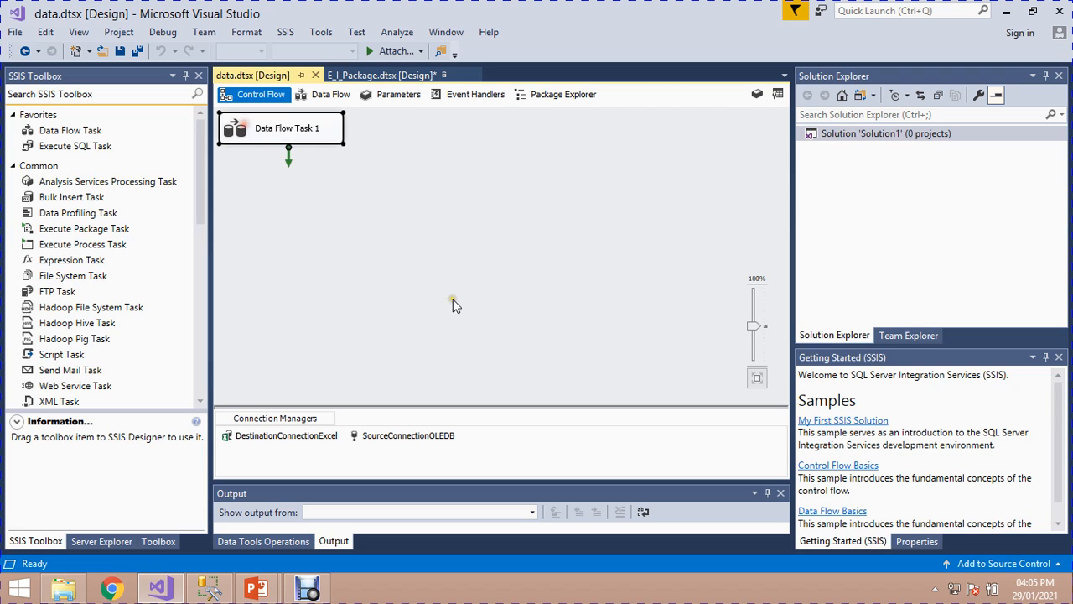
pyautogui.click(324, 96)
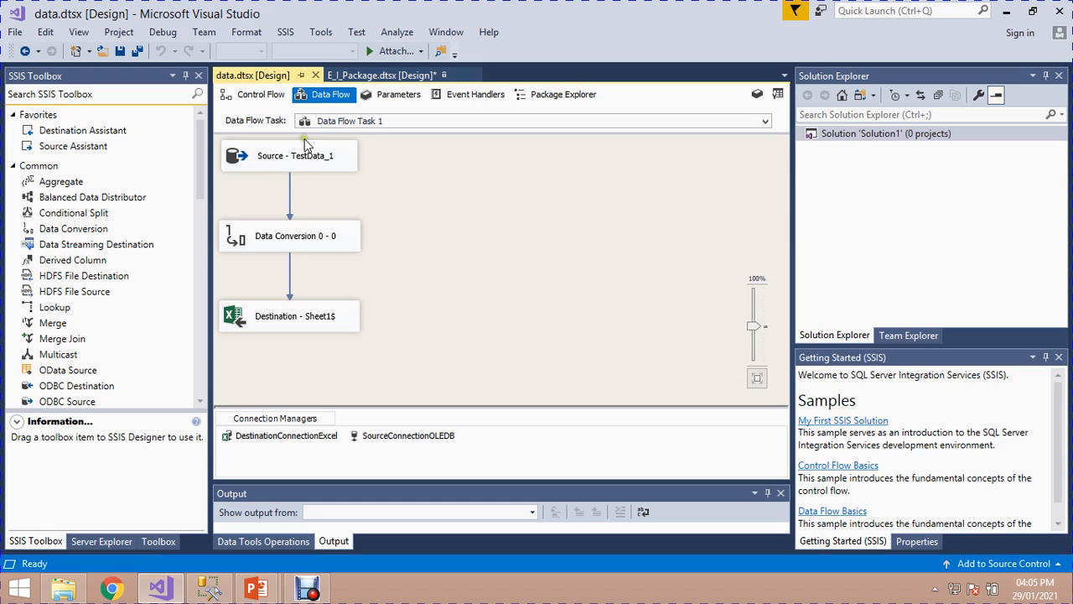
pyautogui.click(270, 163)
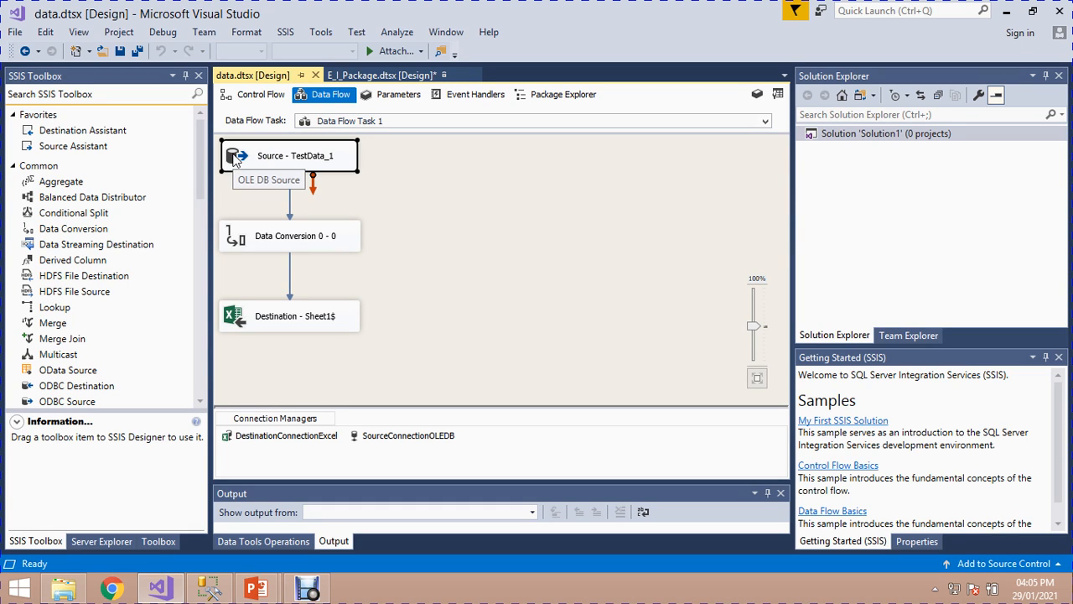
pyautogui.click(241, 314)
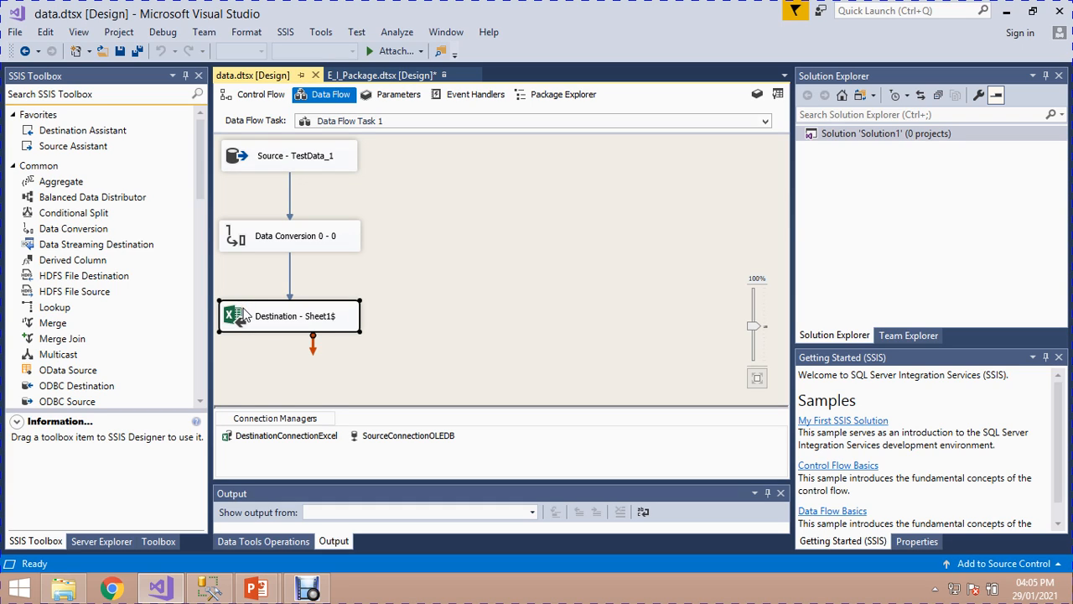
pyautogui.click(285, 241)
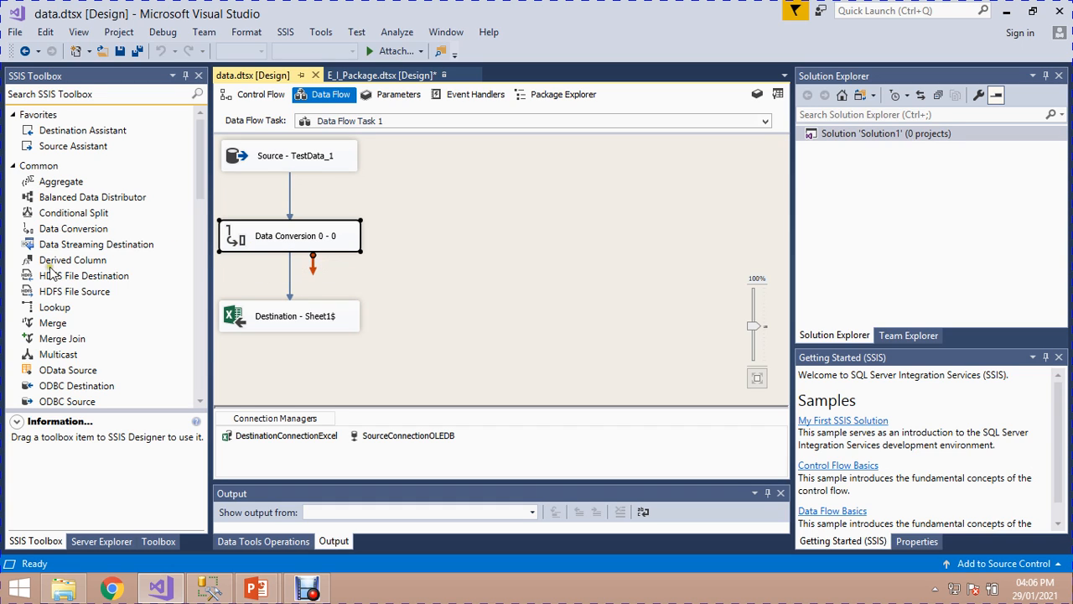
# Read the Data Conversion description in the SSIS Toolbox, and compare the data flow's source and destination.
pyautogui.click(34, 228)
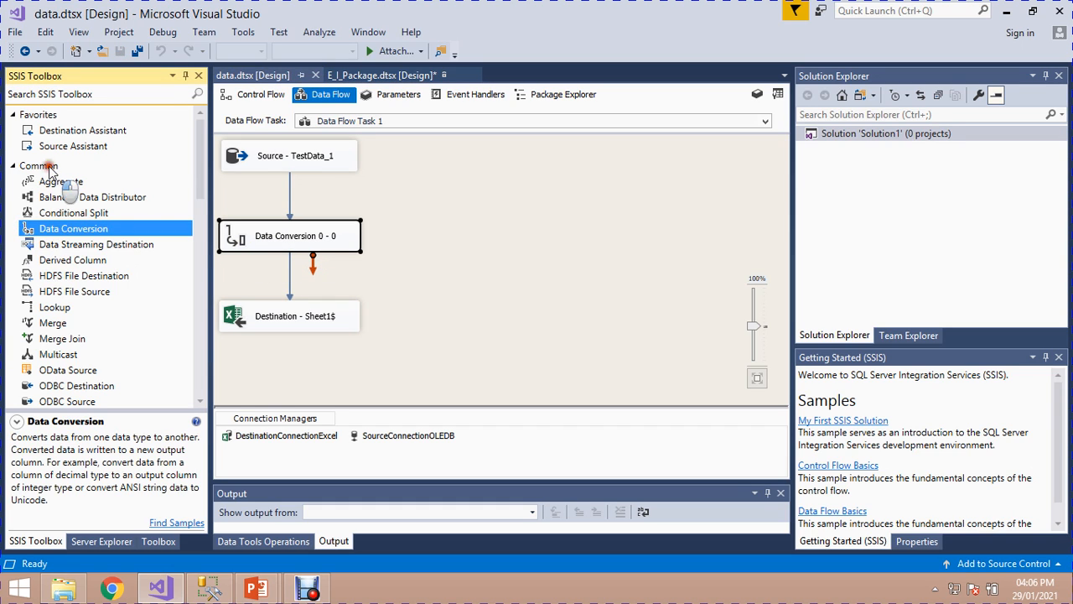
pyautogui.click(47, 167)
pyautogui.click(60, 232)
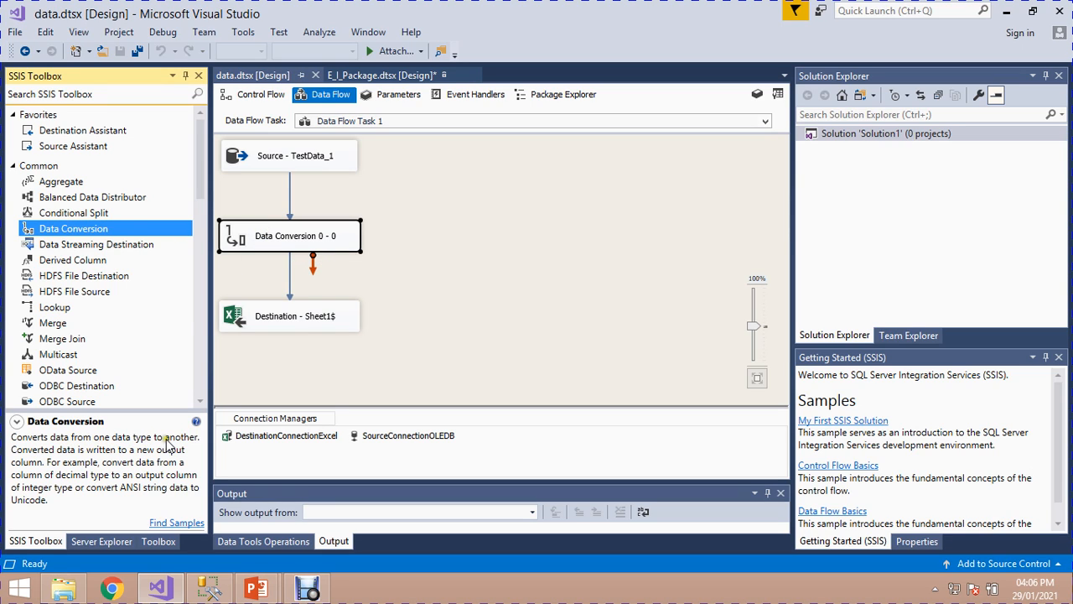
pyautogui.click(289, 155)
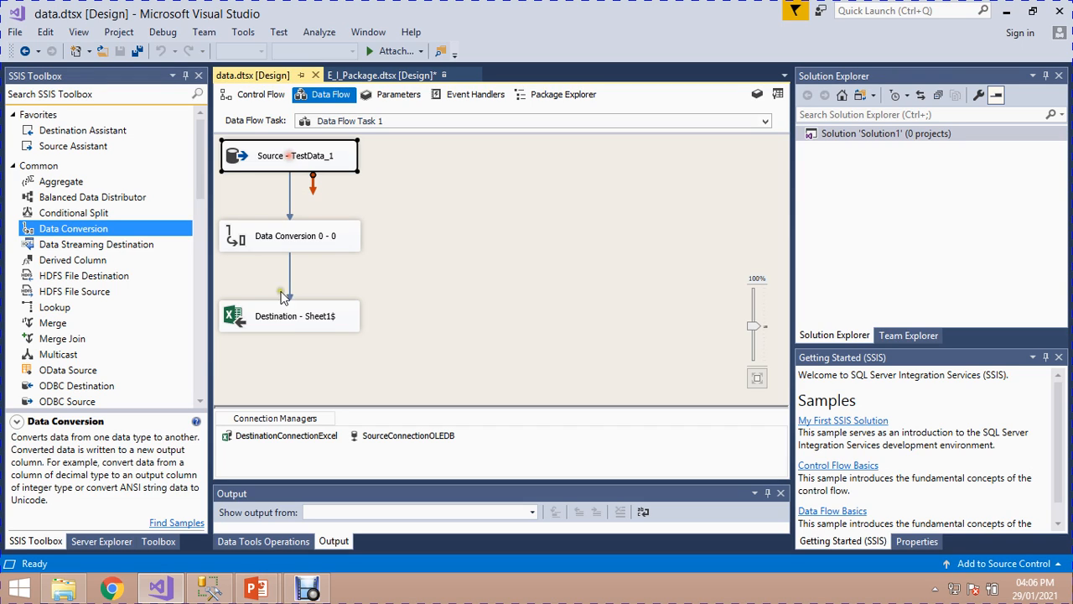
pyautogui.click(286, 321)
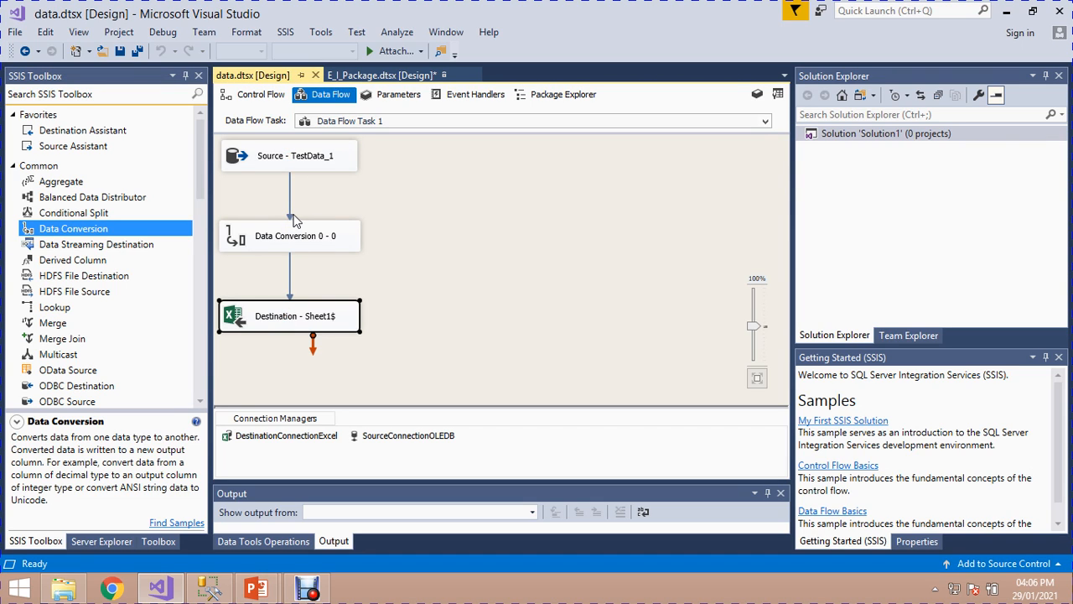
# Open the Data Conversion 0 - 0 editor, widen the Data Type column, and examine each column's alias and data type.
pyautogui.click(292, 239)
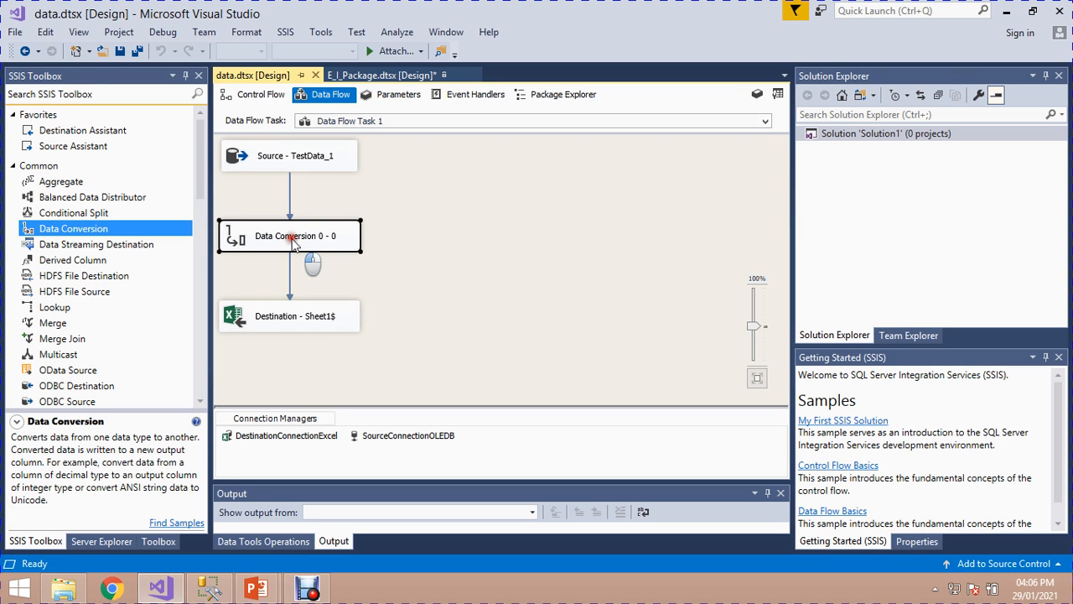
pyautogui.doubleClick(293, 238)
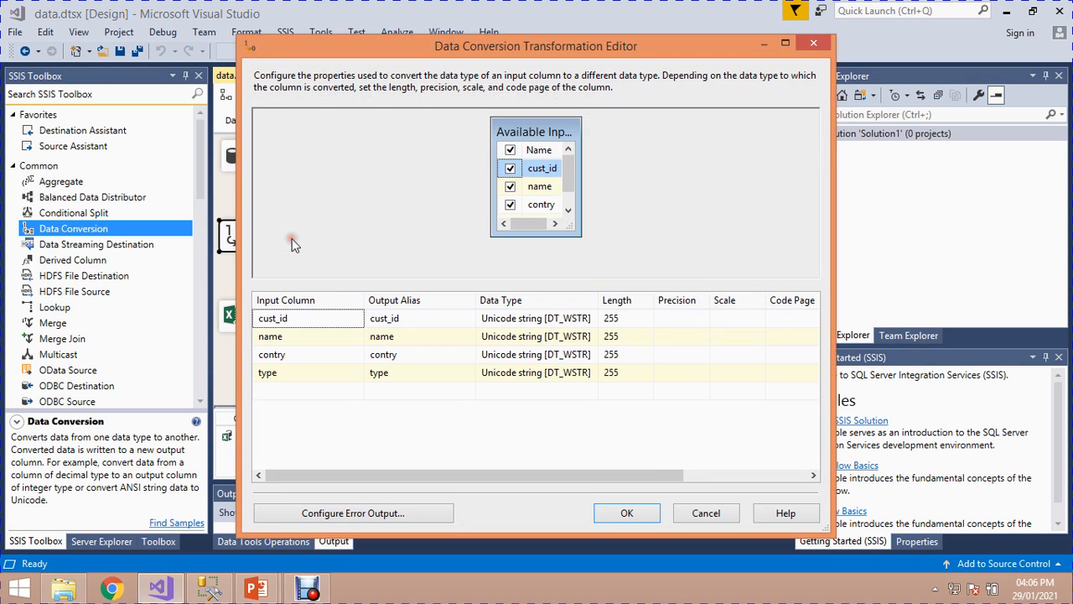
pyautogui.click(321, 320)
pyautogui.click(393, 318)
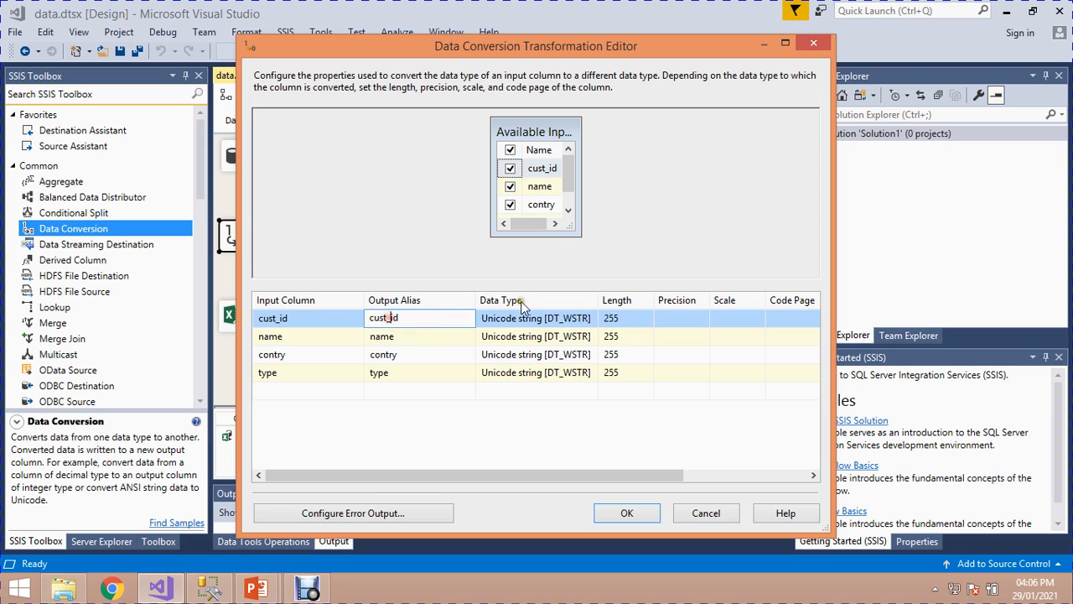
pyautogui.click(522, 320)
pyautogui.moveTo(598, 300); pyautogui.dragTo(685, 303)
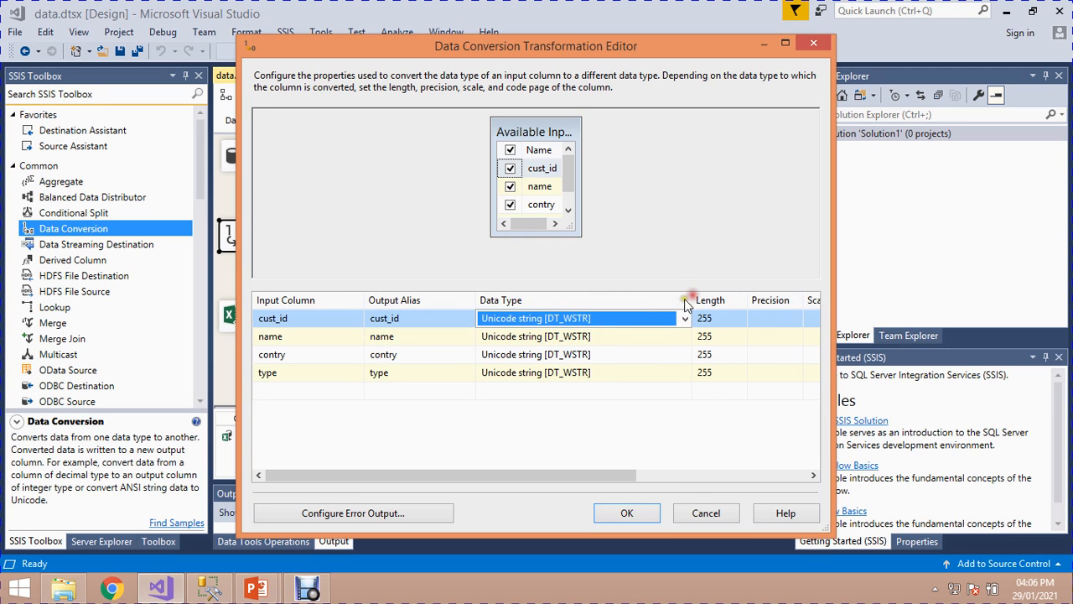
pyautogui.click(530, 337)
pyautogui.click(526, 354)
pyautogui.click(526, 372)
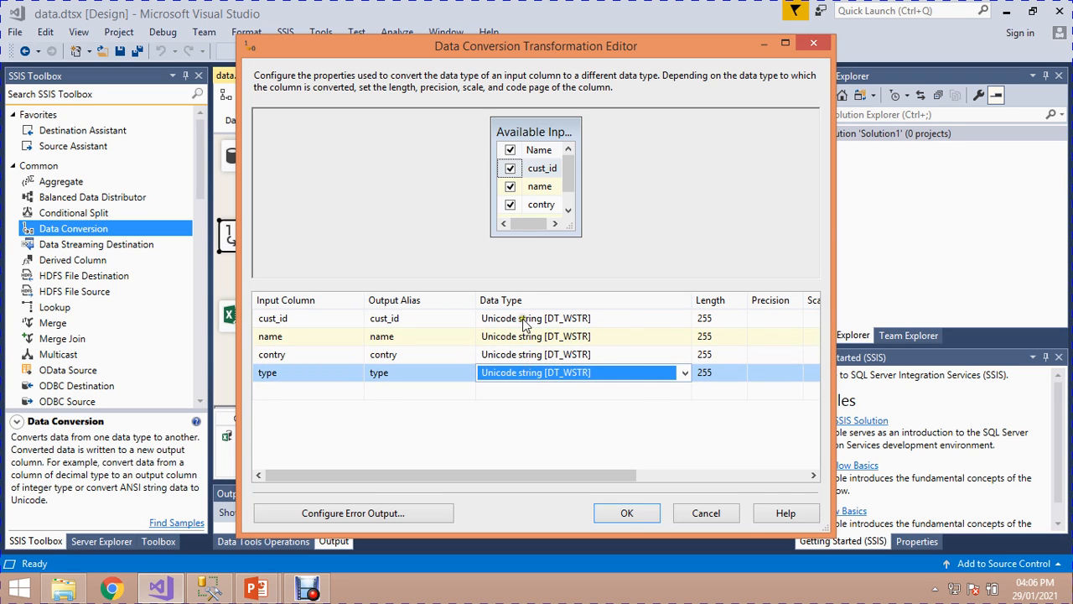
# Recheck the data types from cust_id to type, enlarge the Available Input Columns box, and accept the conversion editor.
pyautogui.click(523, 324)
pyautogui.click(527, 377)
pyautogui.click(515, 322)
pyautogui.click(518, 337)
pyautogui.click(519, 355)
pyautogui.click(520, 374)
pyautogui.moveTo(576, 235); pyautogui.dragTo(699, 265)
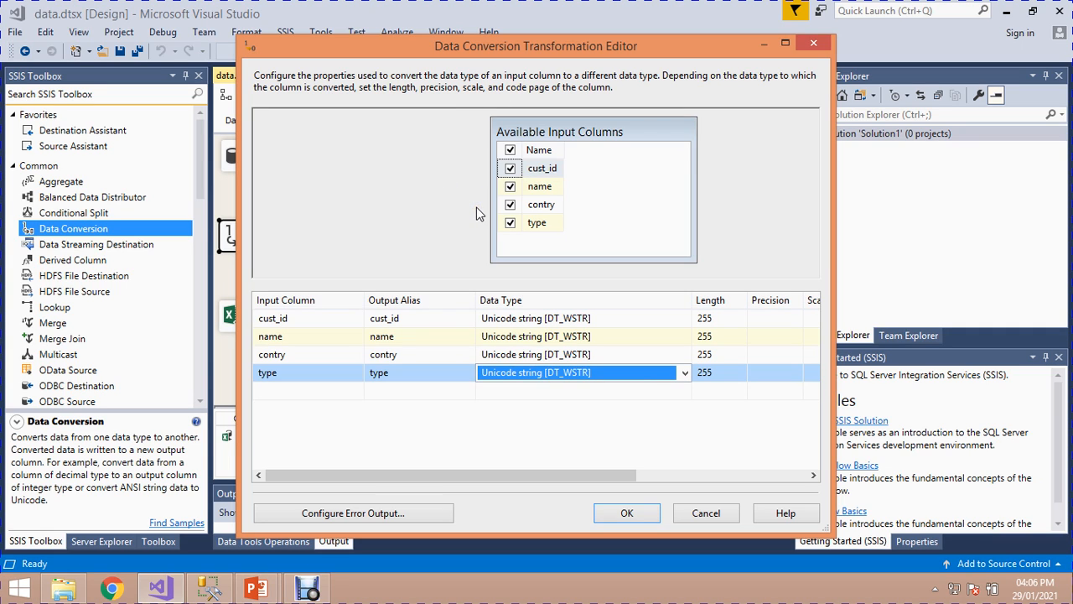
pyautogui.click(639, 511)
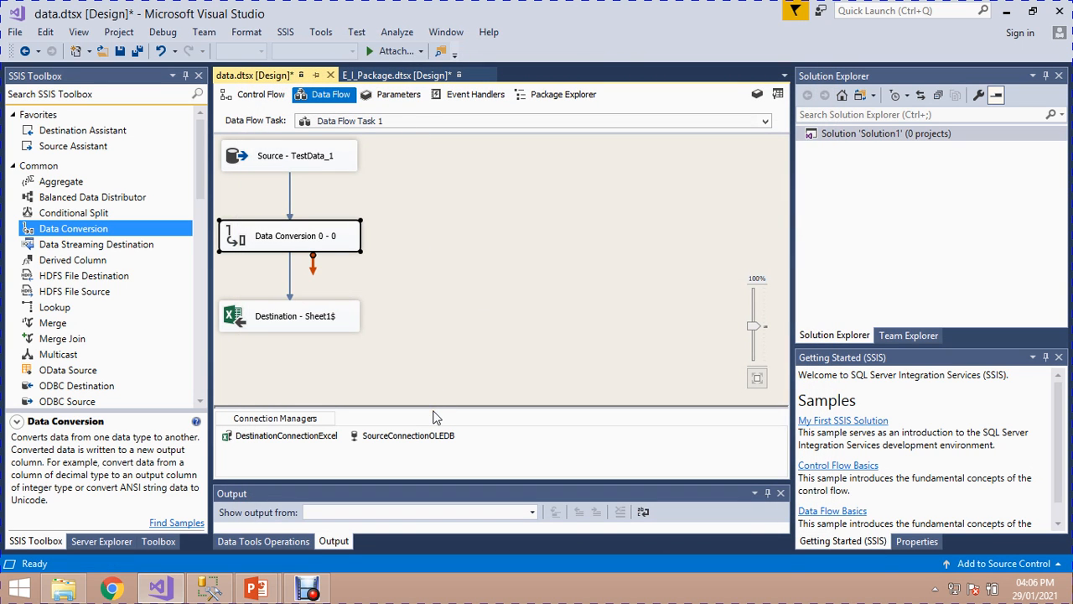
pyautogui.click(209, 587)
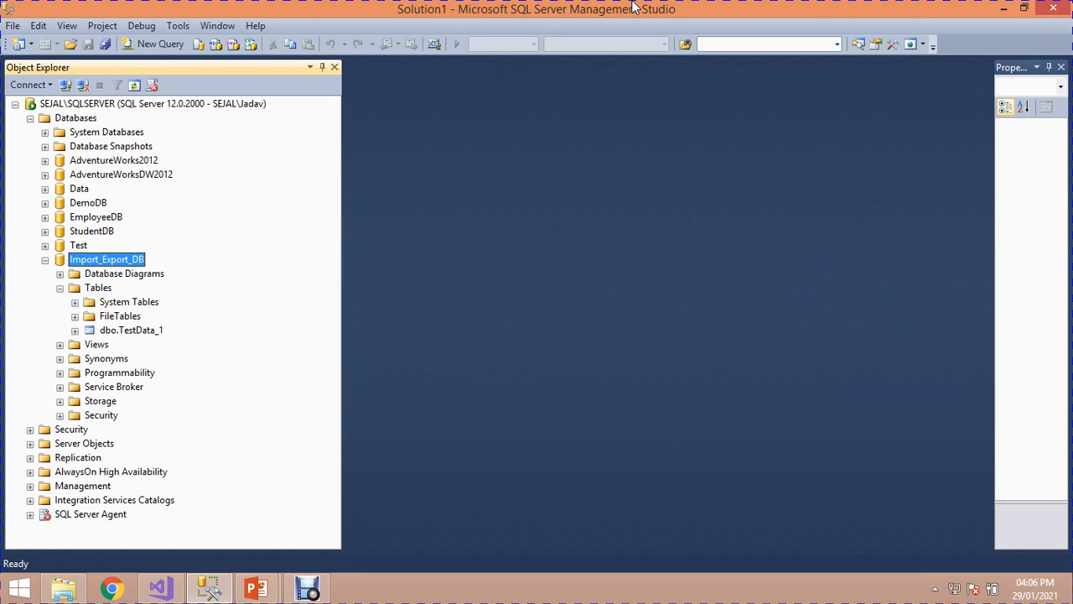
pyautogui.click(165, 587)
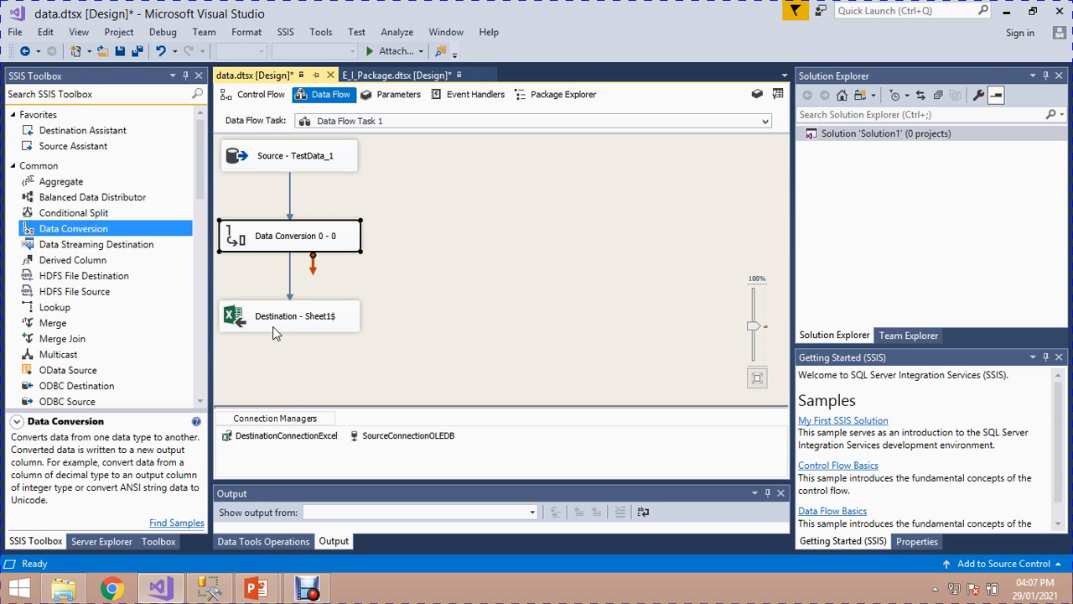
pyautogui.click(213, 587)
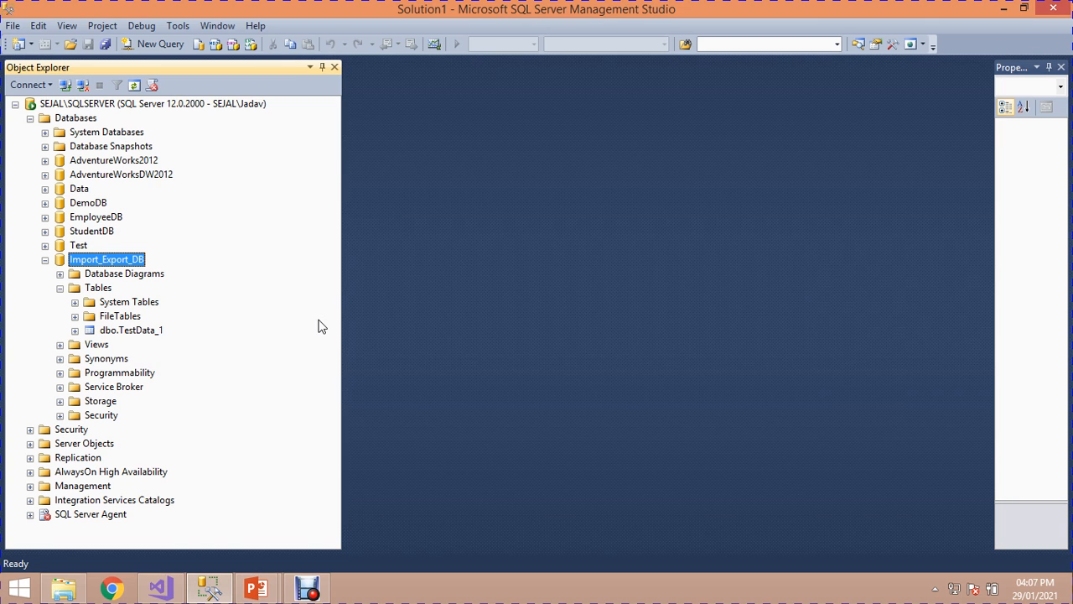
# Switch to the running PowerPoint slide show, and go past the agenda to the closing Thank You slide.
pyautogui.moveTo(256, 587)
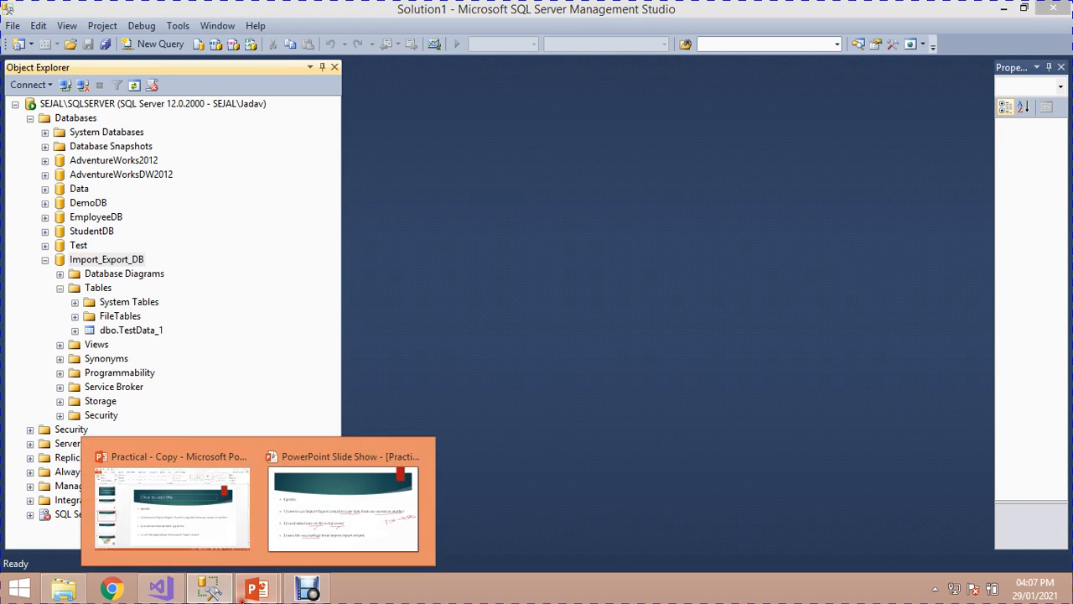
pyautogui.click(306, 536)
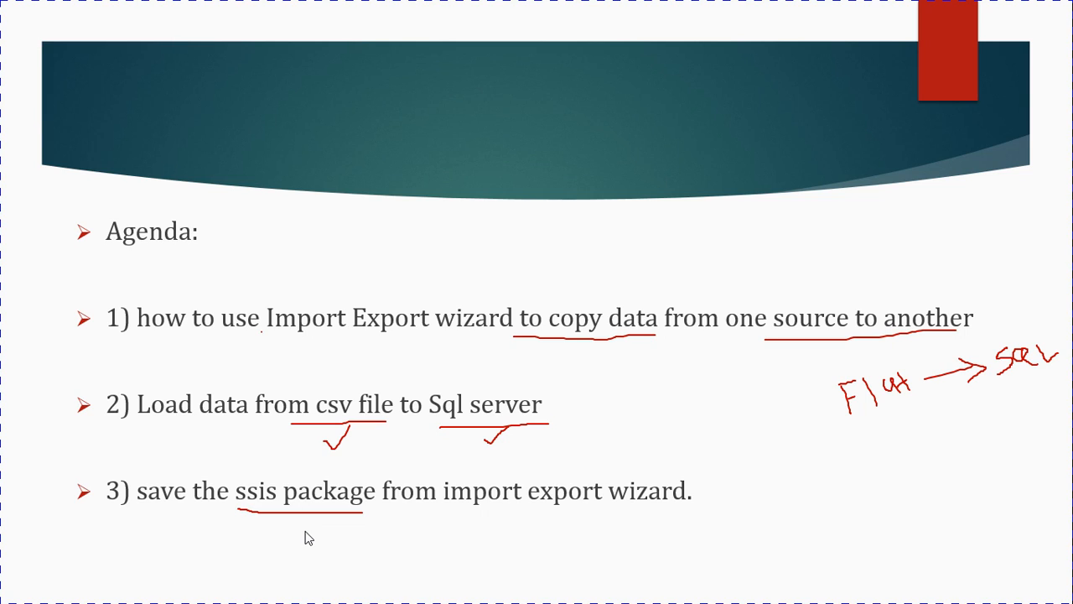
pyautogui.click(308, 537)
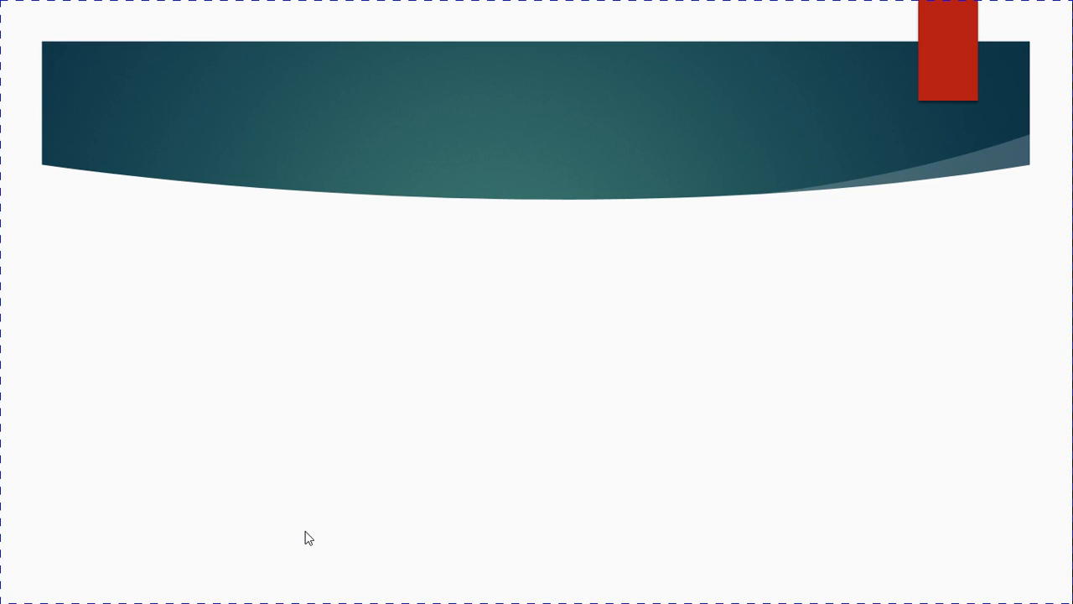
pyautogui.press('Right')
pyautogui.press('Right')
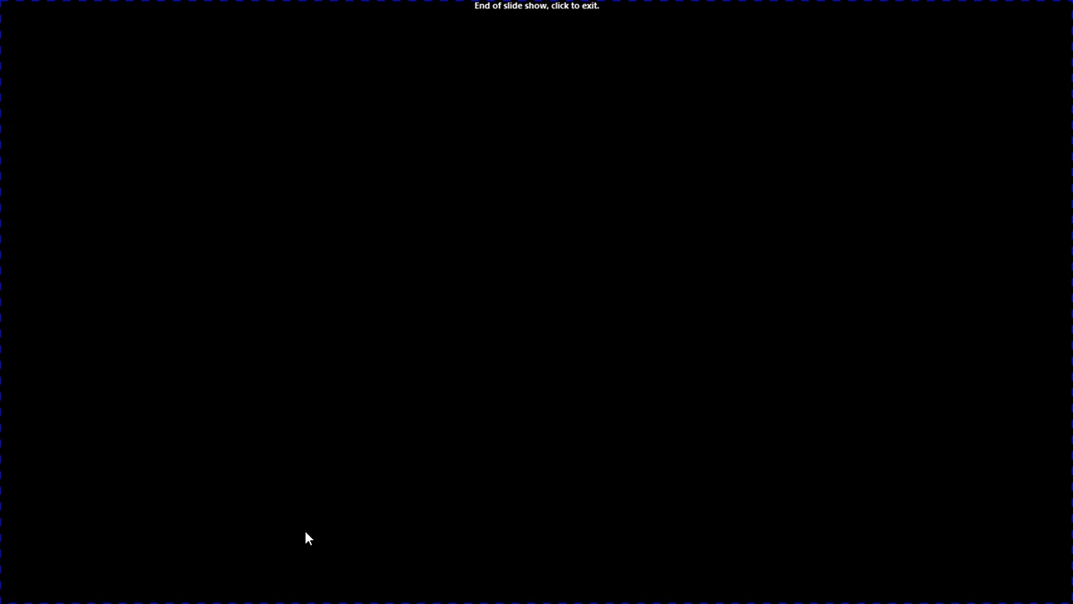
pyautogui.press('Left')
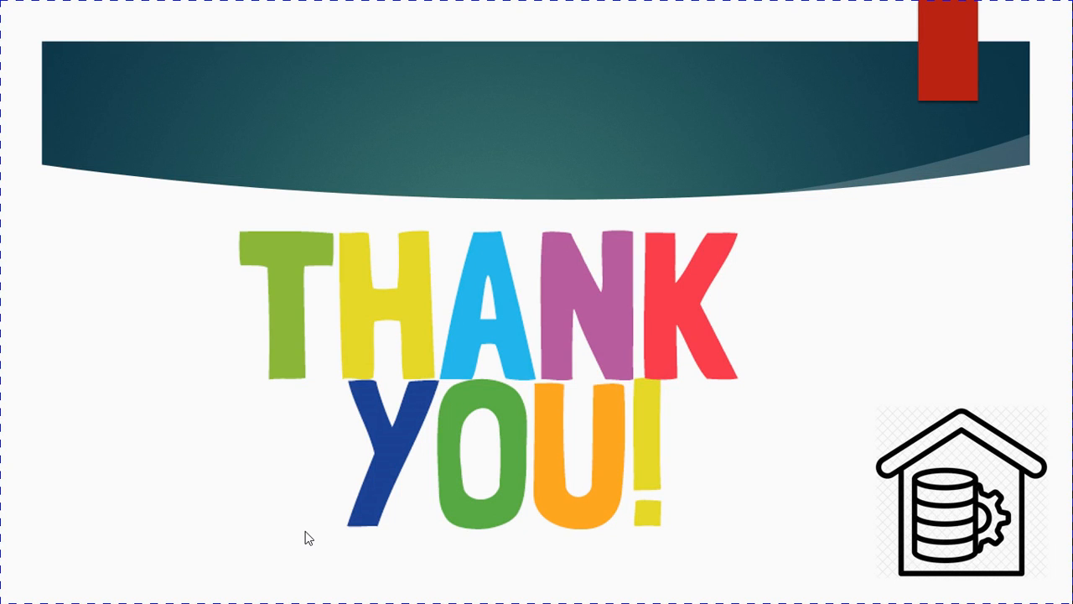